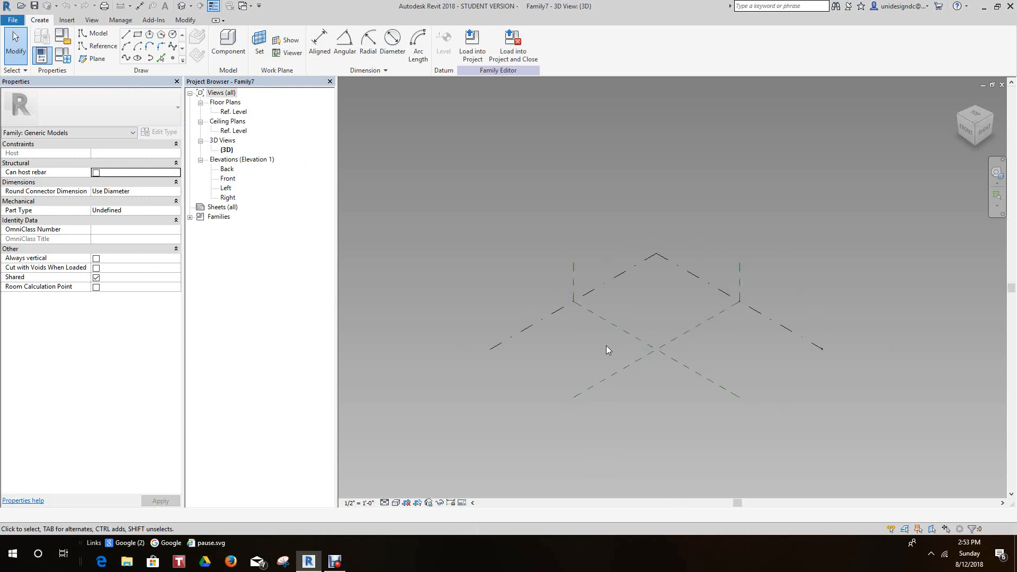
# Set the 3D view's background to None in the Graphic Display Options
pyautogui.moveTo(606, 345); pyautogui.dragTo(651, 345, button='middle')
pyautogui.click(396, 502)
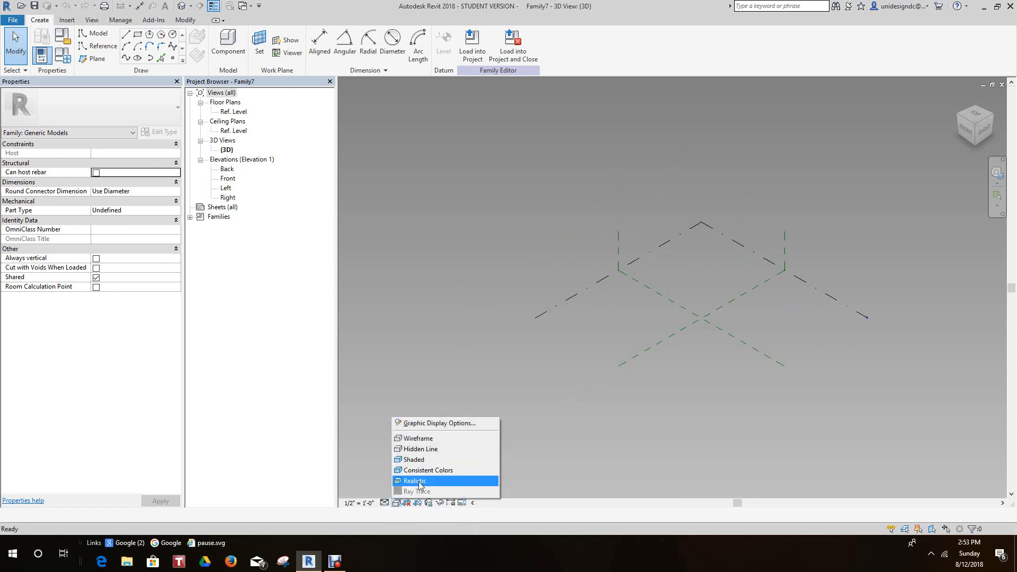
pyautogui.click(431, 424)
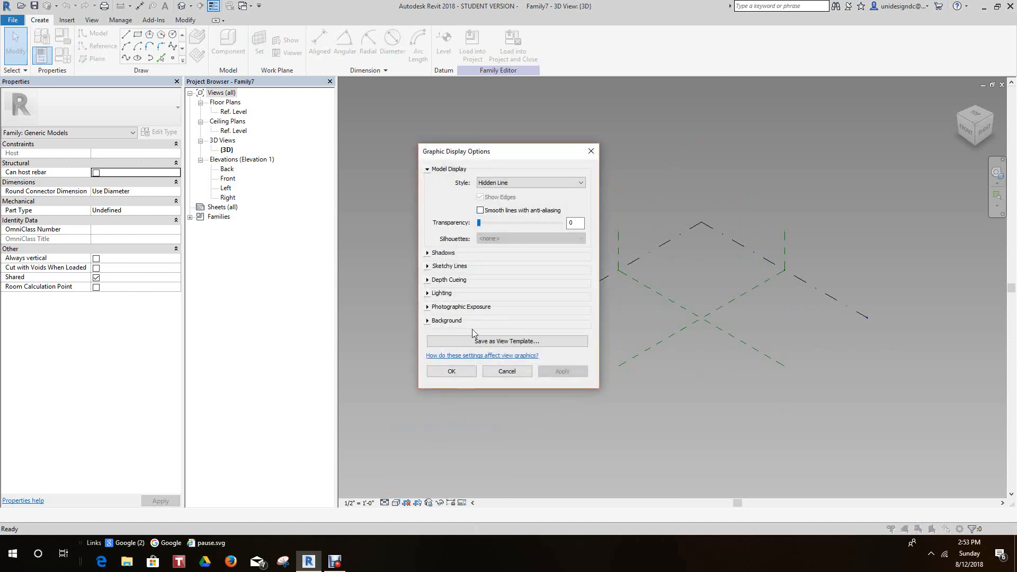
pyautogui.click(428, 322)
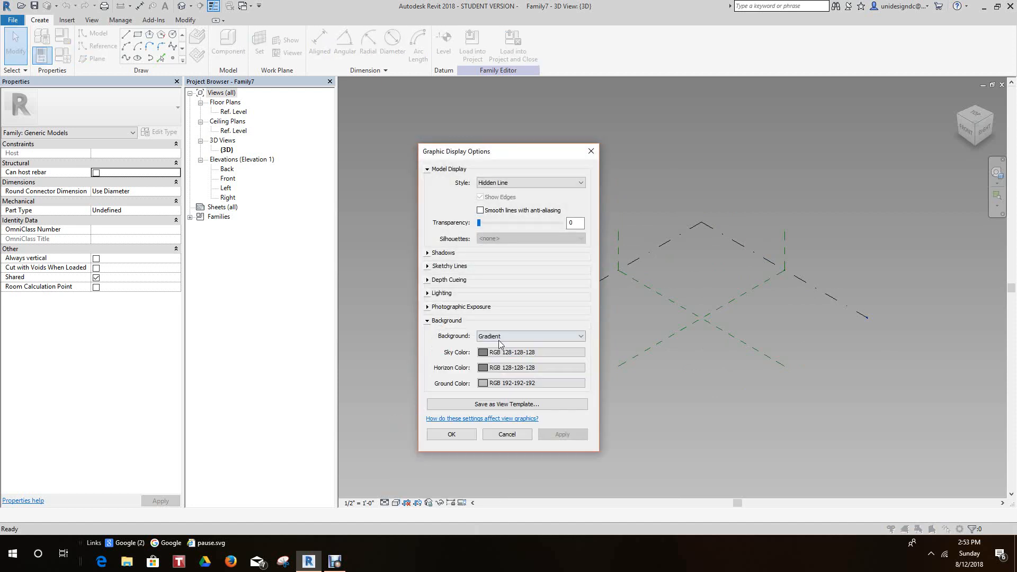
pyautogui.click(583, 338)
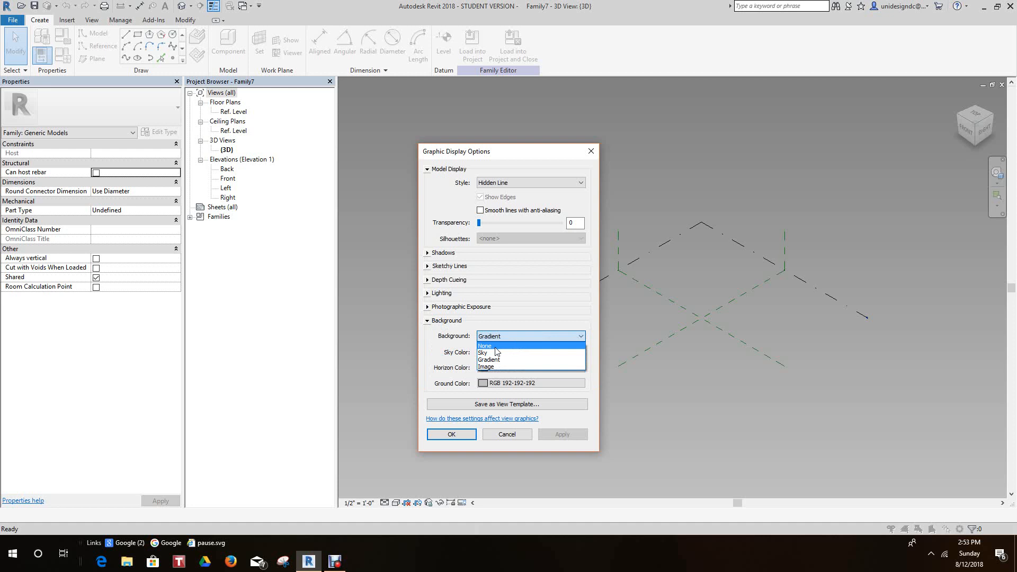
pyautogui.click(496, 347)
pyautogui.click(565, 435)
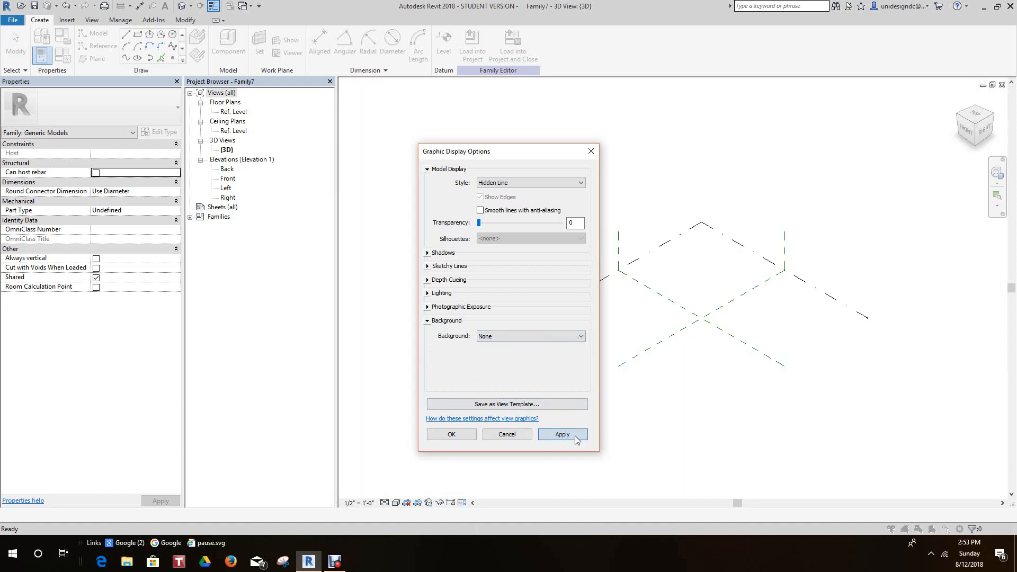
pyautogui.click(451, 435)
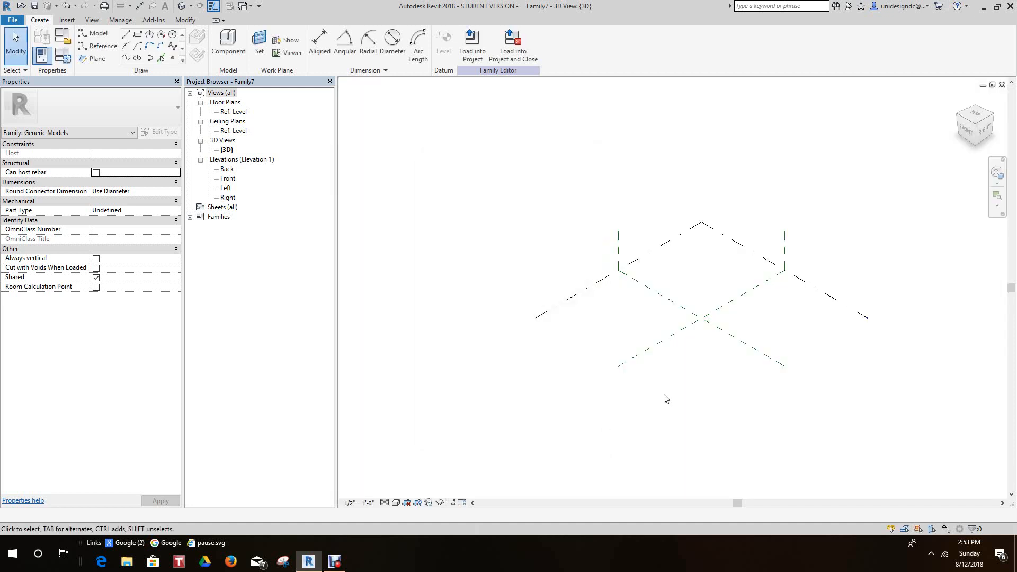
# Place four reference points on the Ref. Level plane, one in each quadrant around the intersection of the centre reference planes
pyautogui.scroll(1, 629, 358)
pyautogui.moveTo(629, 359); pyautogui.dragTo(661, 364, button='middle')
pyautogui.scroll(2, 641, 399)
pyautogui.scroll(-1, 659, 363)
pyautogui.click(172, 59)
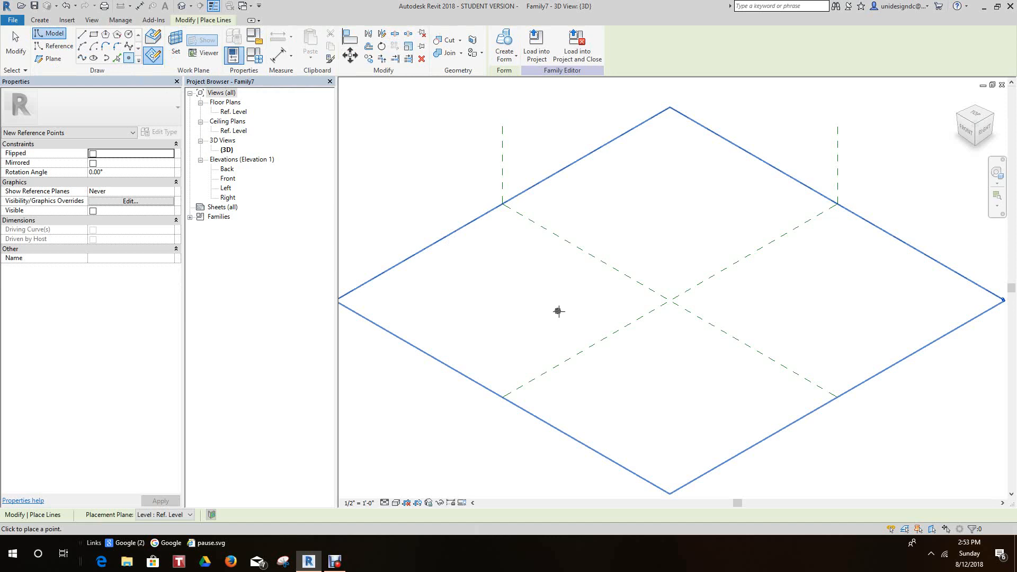
pyautogui.scroll(2, 591, 308)
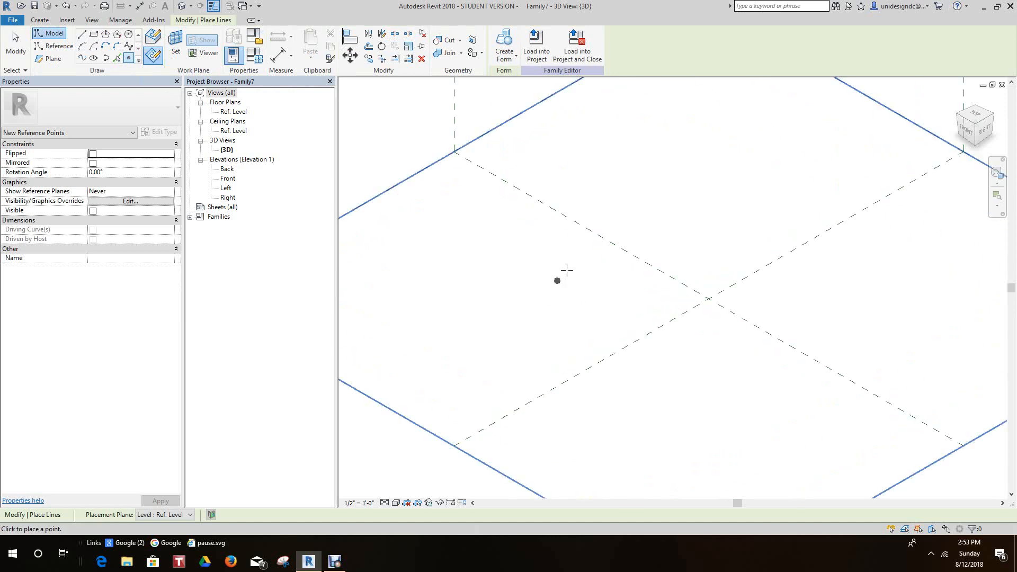
pyautogui.click(711, 189)
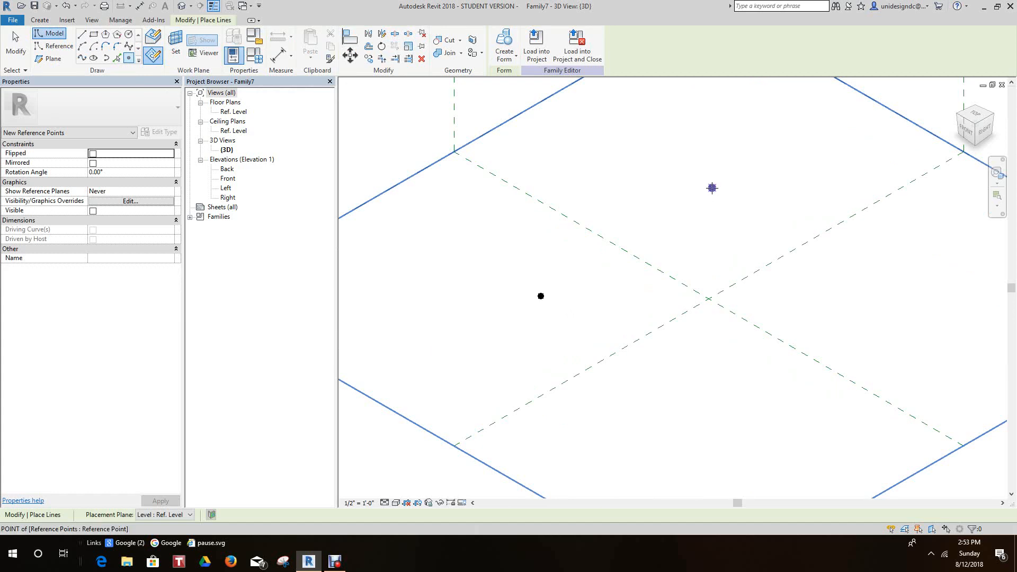
pyautogui.click(887, 309)
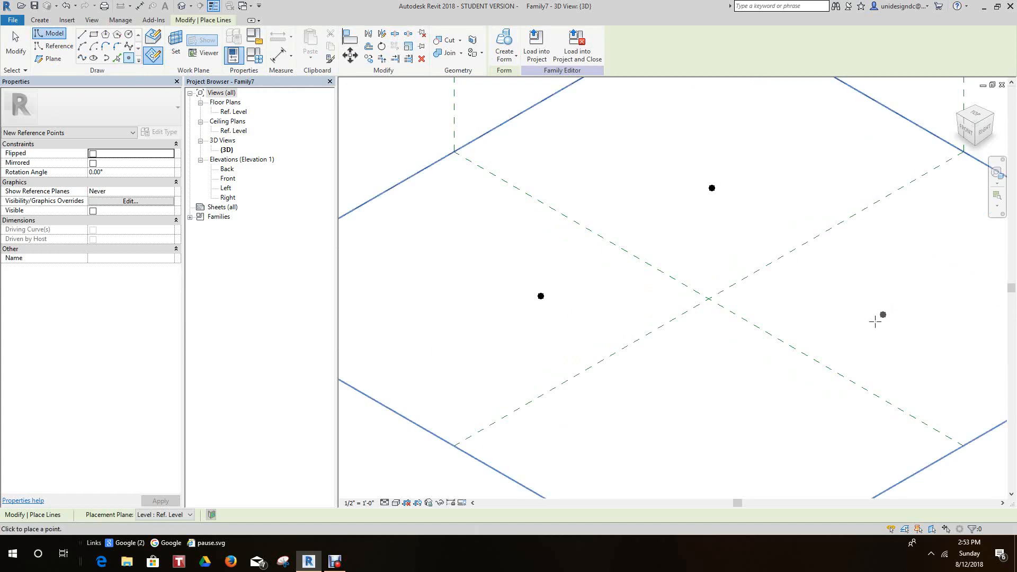
pyautogui.click(733, 414)
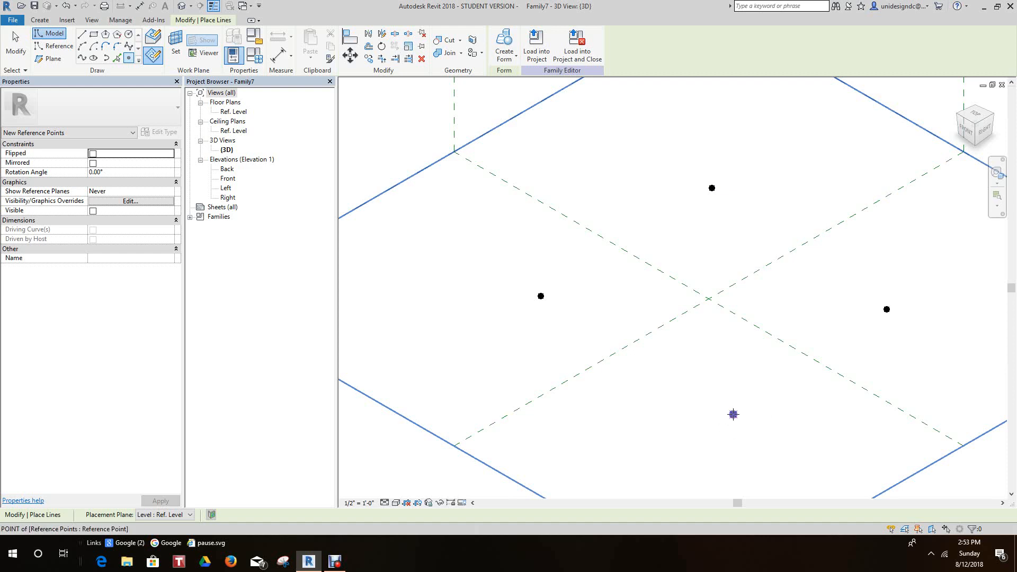
pyautogui.scroll(-1, 457, 182)
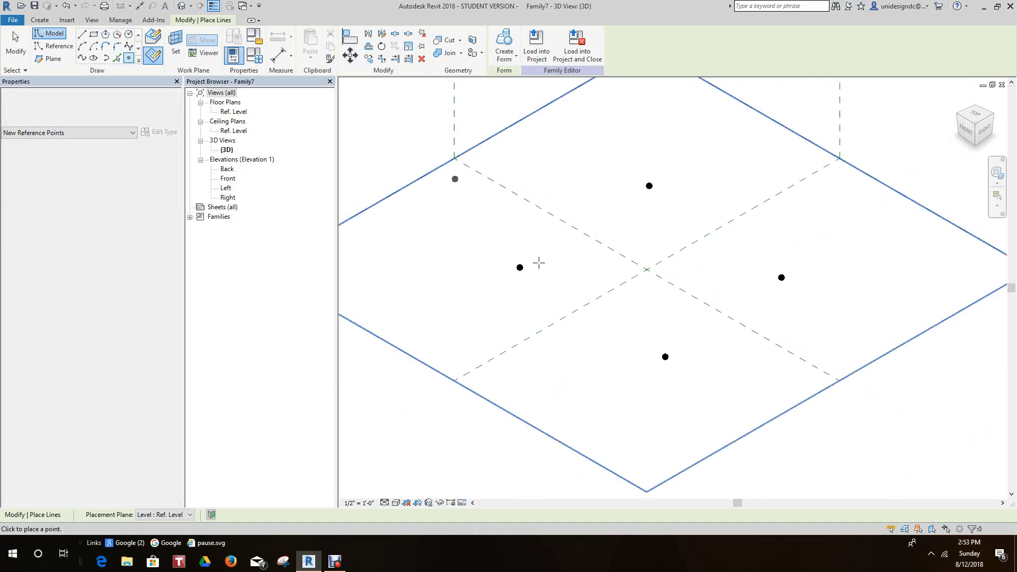
pyautogui.click(16, 44)
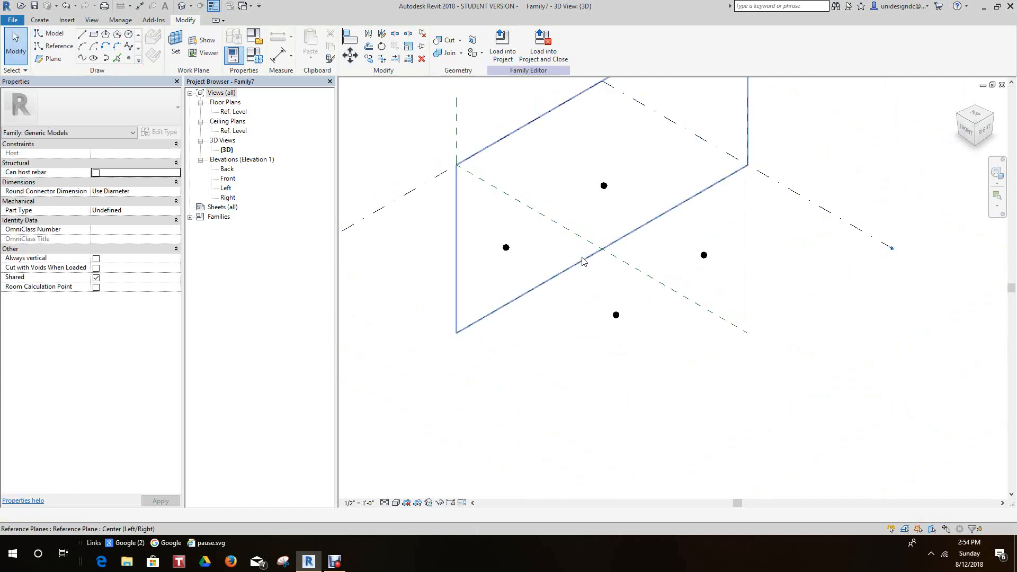
# Select all four reference points and make them adaptive
pyautogui.moveTo(592, 267); pyautogui.dragTo(585, 290, button='middle')
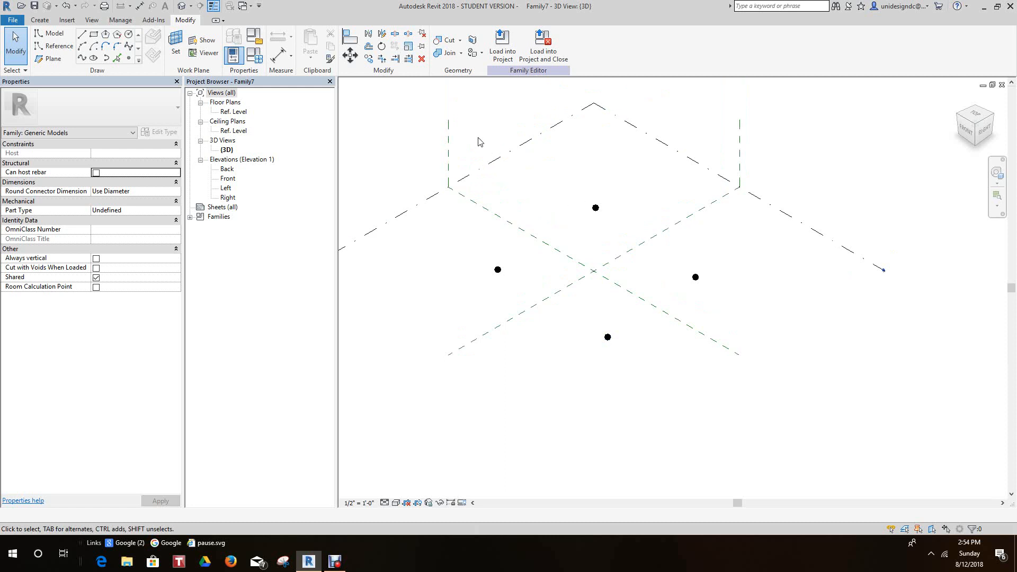
pyautogui.moveTo(475, 136); pyautogui.dragTo(729, 386)
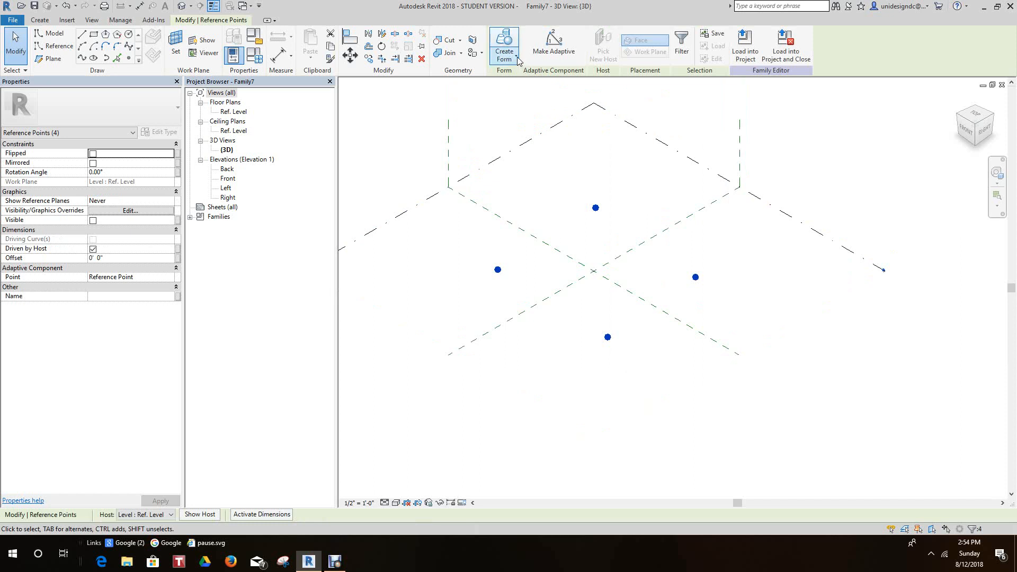
pyautogui.click(558, 46)
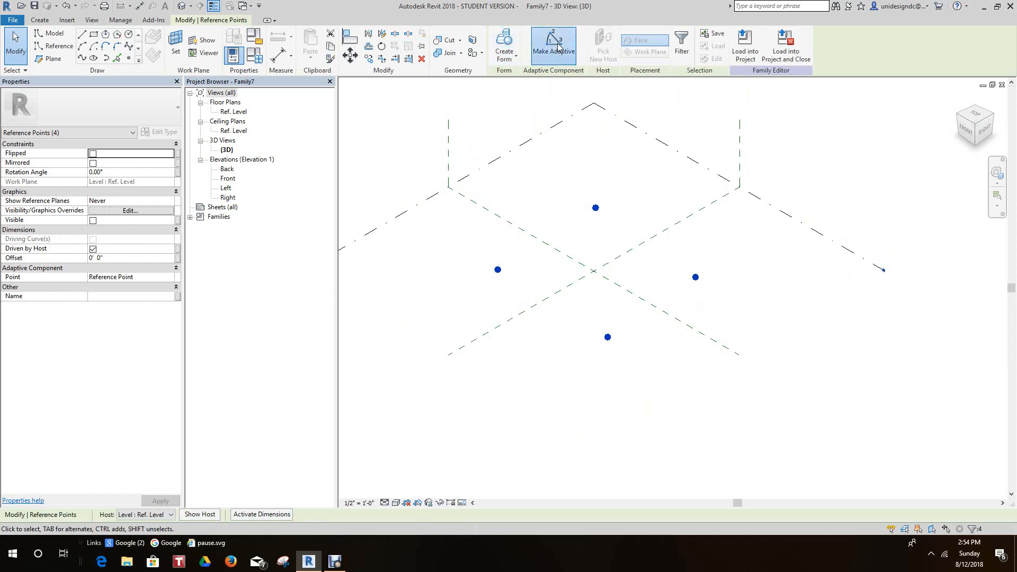
pyautogui.click(812, 384)
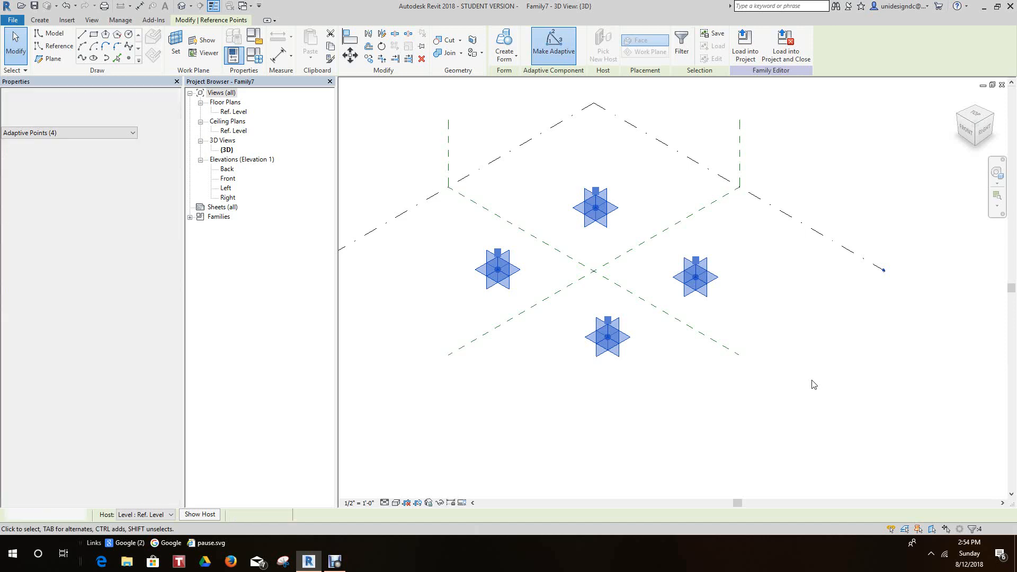
pyautogui.scroll(2, 588, 227)
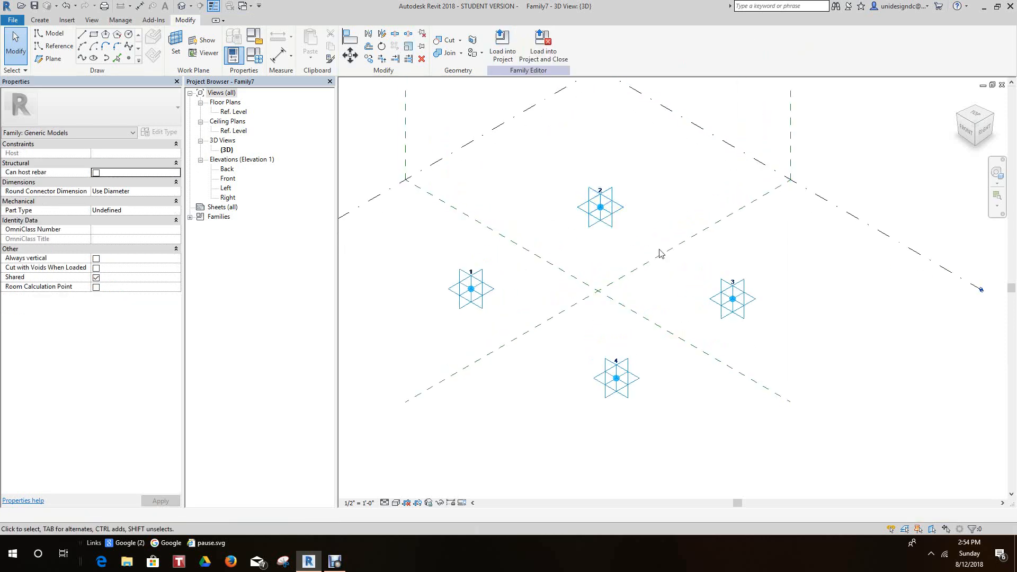
pyautogui.scroll(-1, 762, 394)
pyautogui.moveTo(761, 394); pyautogui.dragTo(745, 420, button='middle')
pyautogui.scroll(1, 689, 347)
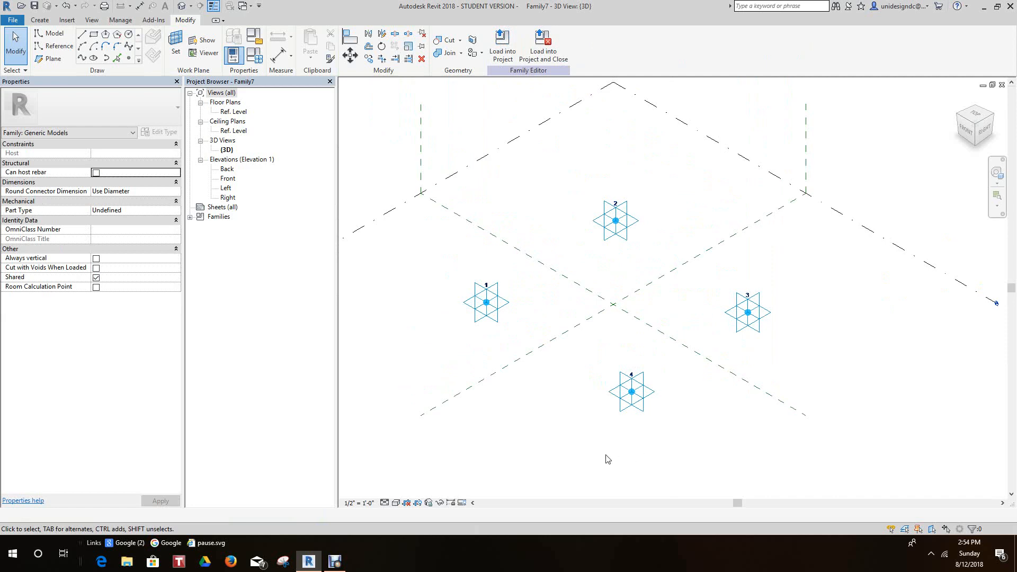
pyautogui.scroll(-2, 506, 353)
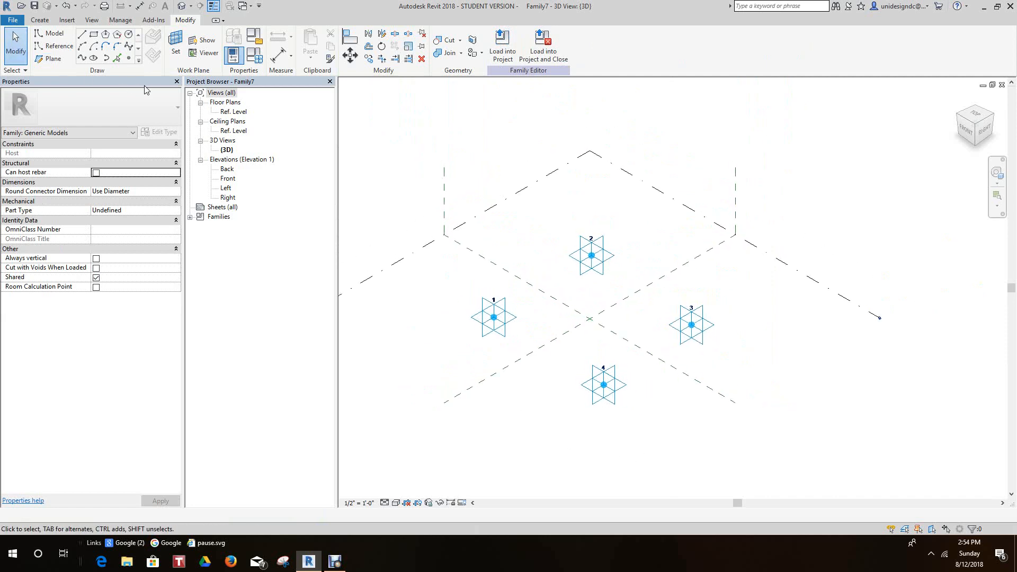
# Draw a closed loop of chained reference lines through adaptive points 1, 2, 3 and 4 with 3D Snapping enabled
pyautogui.click(47, 46)
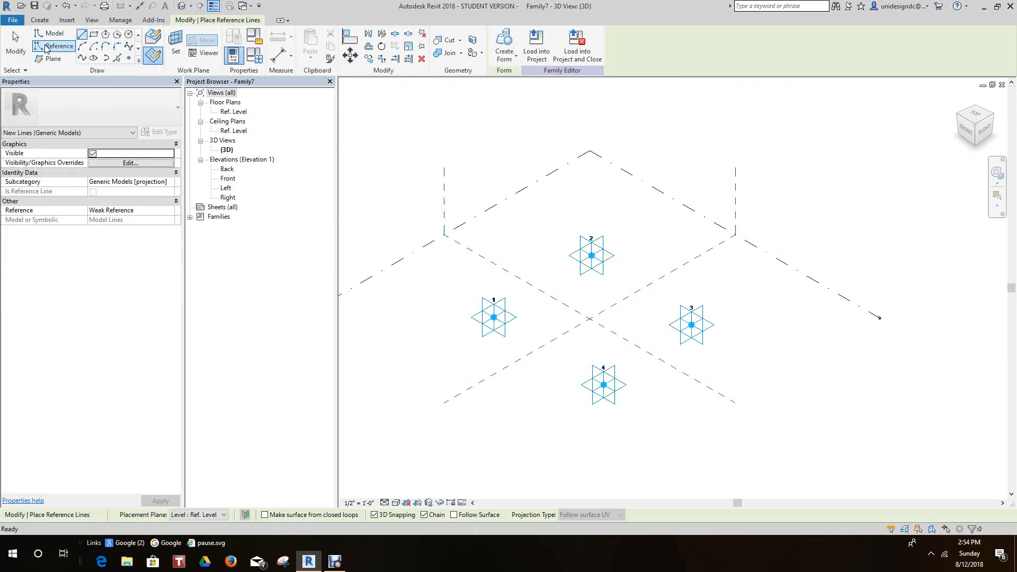
pyautogui.click(375, 514)
pyautogui.click(374, 514)
pyautogui.scroll(3, 497, 324)
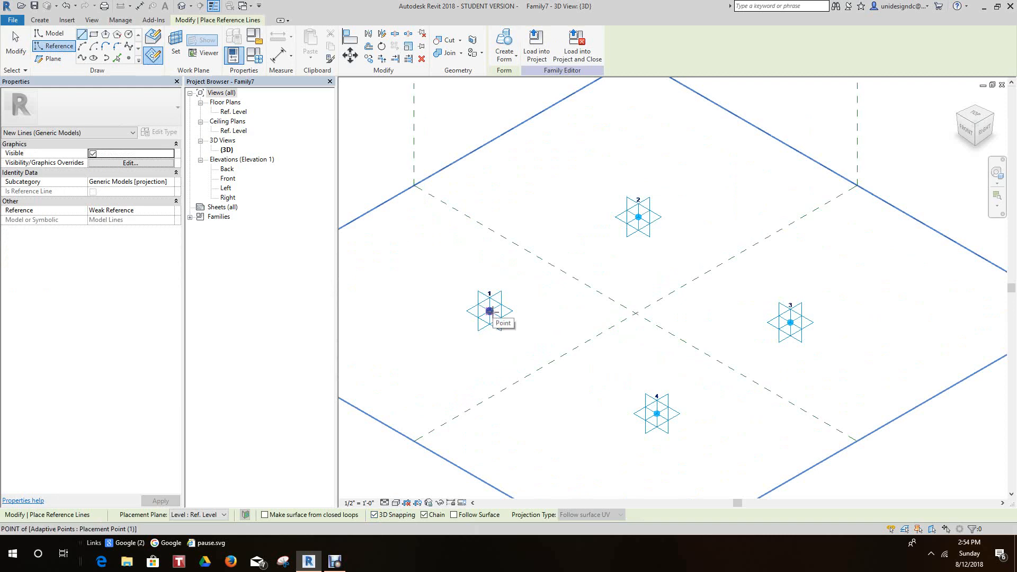
pyautogui.click(489, 311)
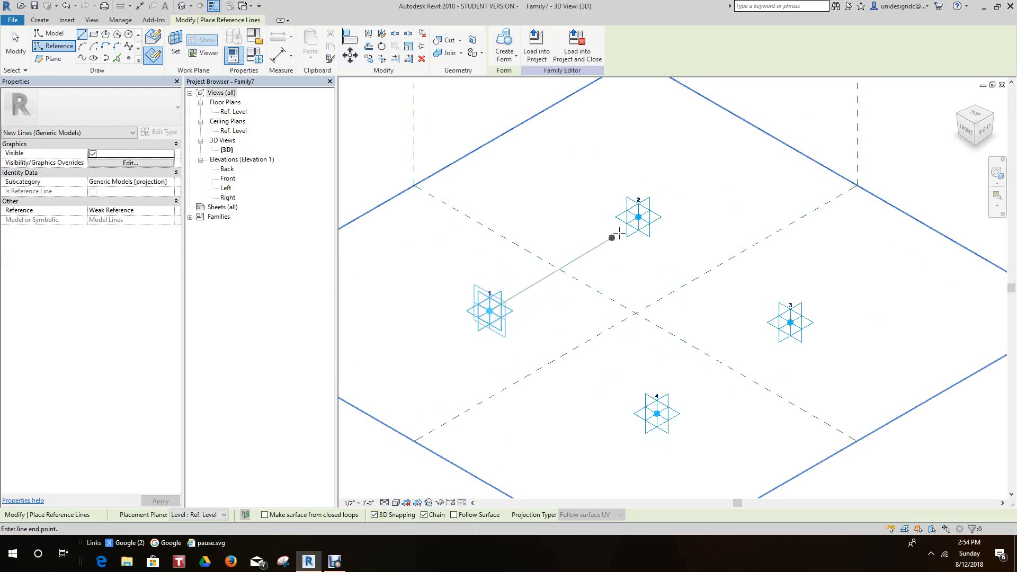
pyautogui.click(638, 217)
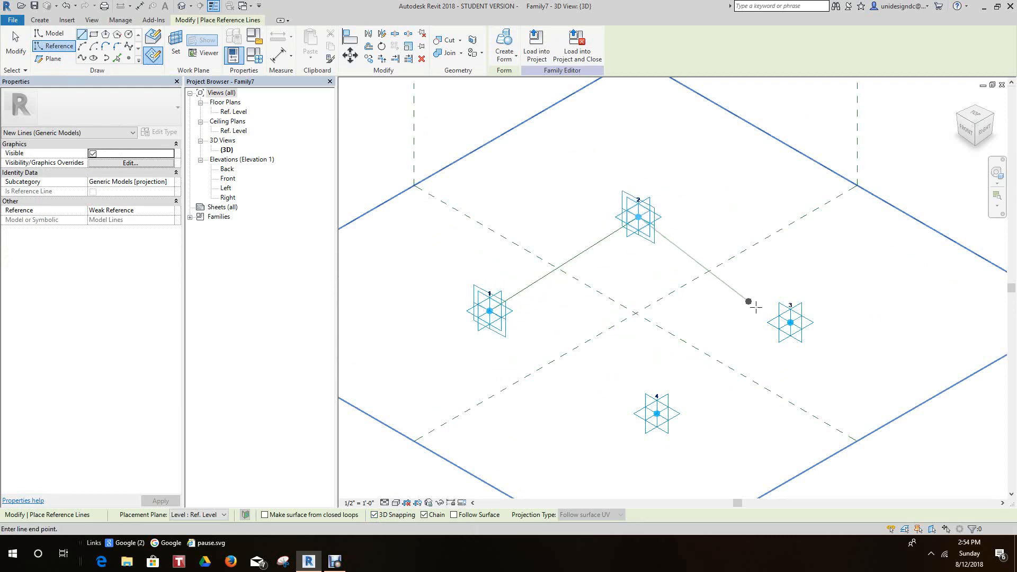
pyautogui.click(793, 325)
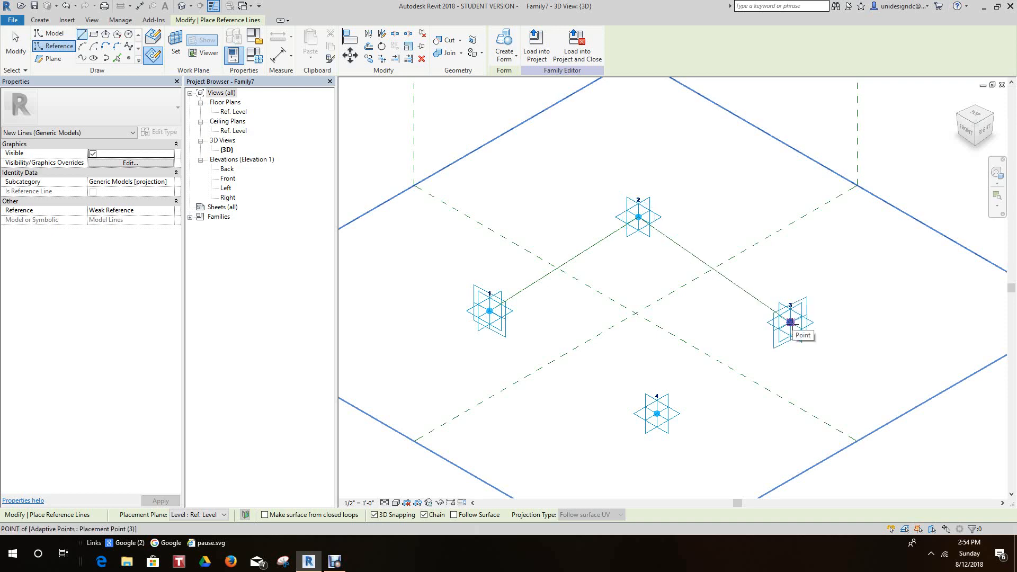
pyautogui.click(657, 413)
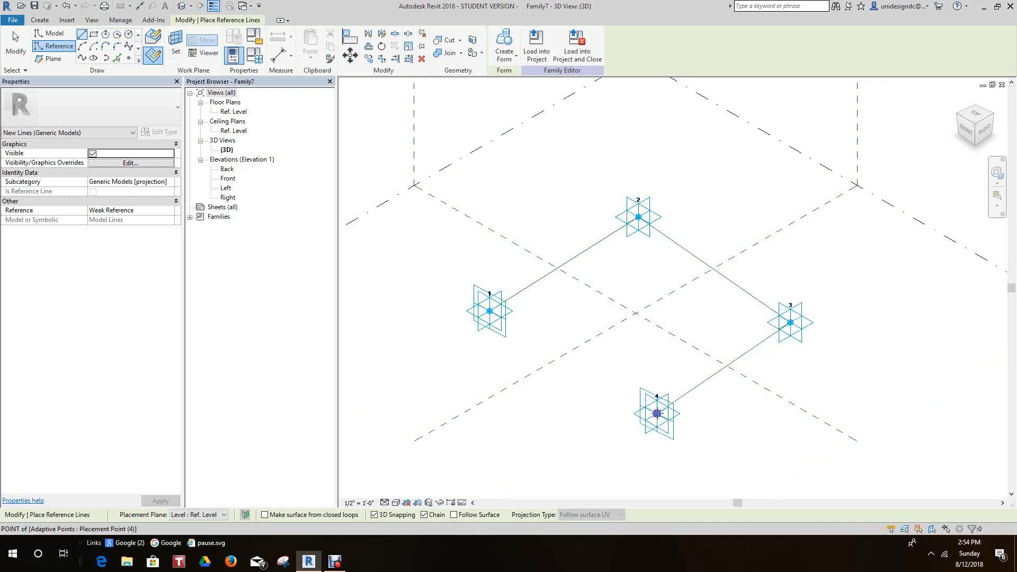
pyautogui.click(490, 311)
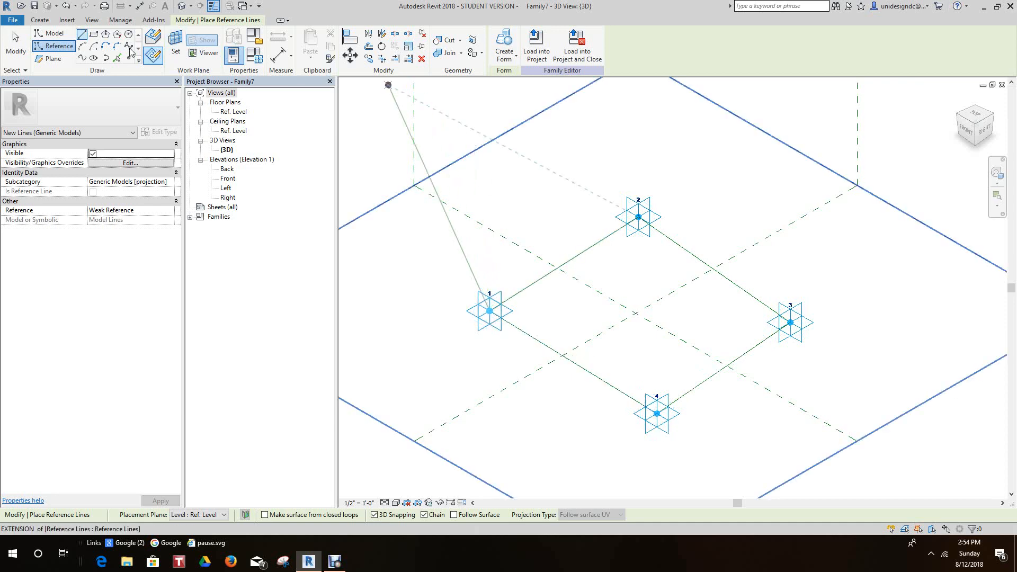
pyautogui.click(15, 43)
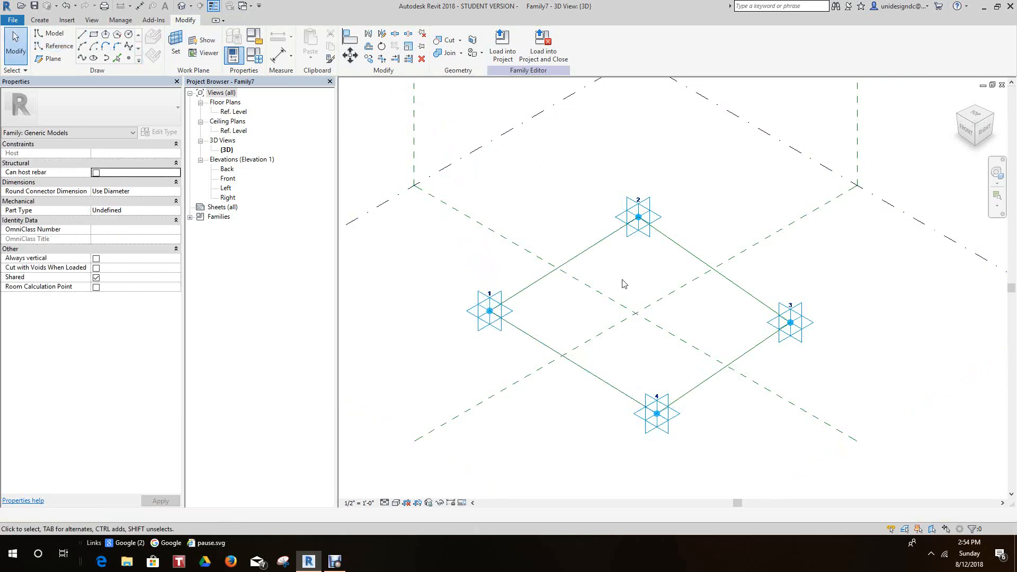
# Place a reference point with Draw on Face on the reference line between adaptive points 1 and 2, about 0.34 along its length
pyautogui.moveTo(737, 345)
pyautogui.keyDown('shift'); pyautogui.mouseDown(button='middle')
pyautogui.moveTo(778, 274)
pyautogui.moveTo(797, 294)
pyautogui.moveTo(789, 300)
pyautogui.mouseUp(button='middle'); pyautogui.keyUp('shift')
pyautogui.scroll(1, 694, 207)
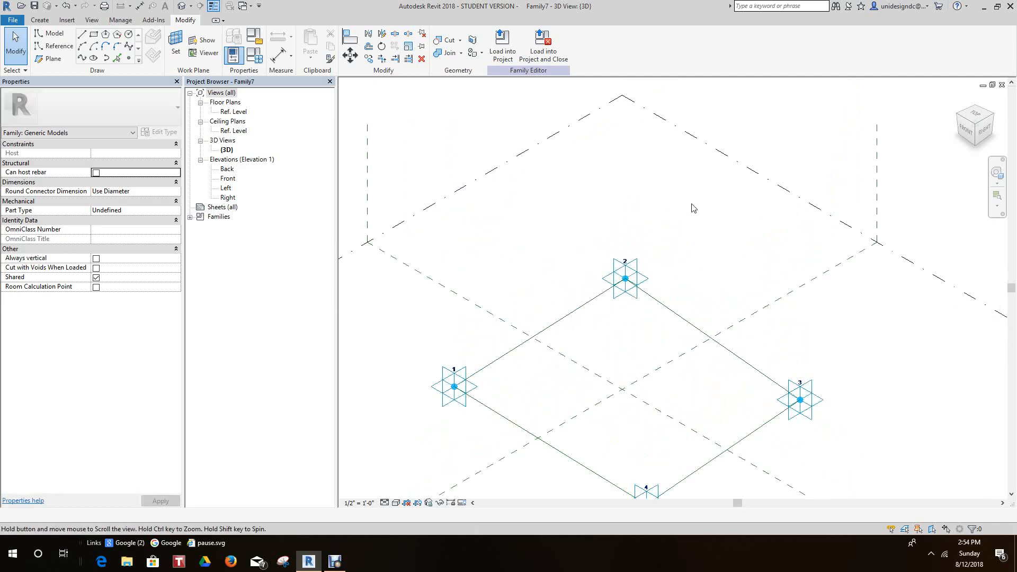
pyautogui.moveTo(699, 209); pyautogui.dragTo(700, 215, button='middle')
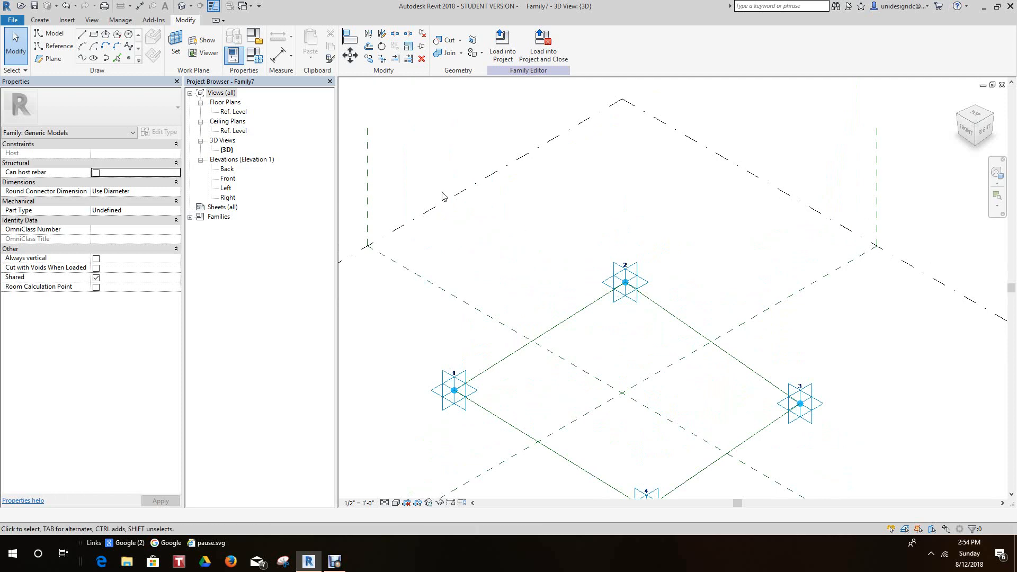
pyautogui.click(130, 59)
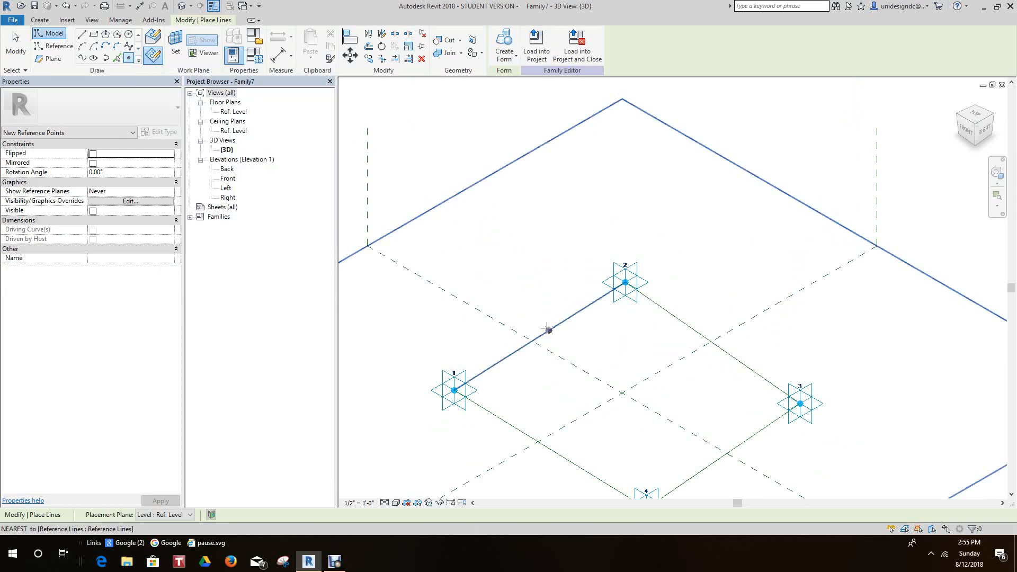
pyautogui.scroll(1, 547, 329)
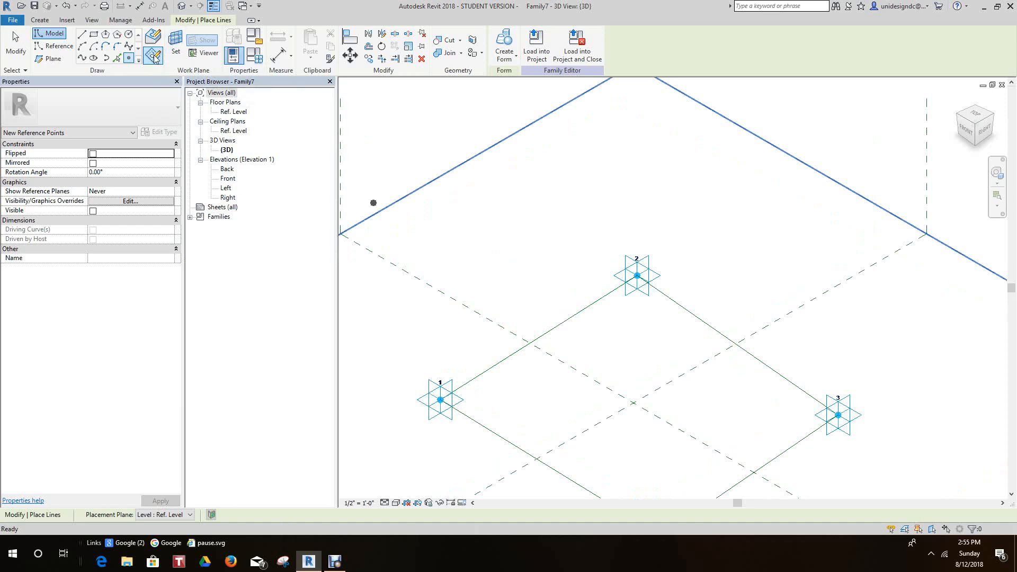
pyautogui.click(540, 336)
pyautogui.scroll(2, 541, 335)
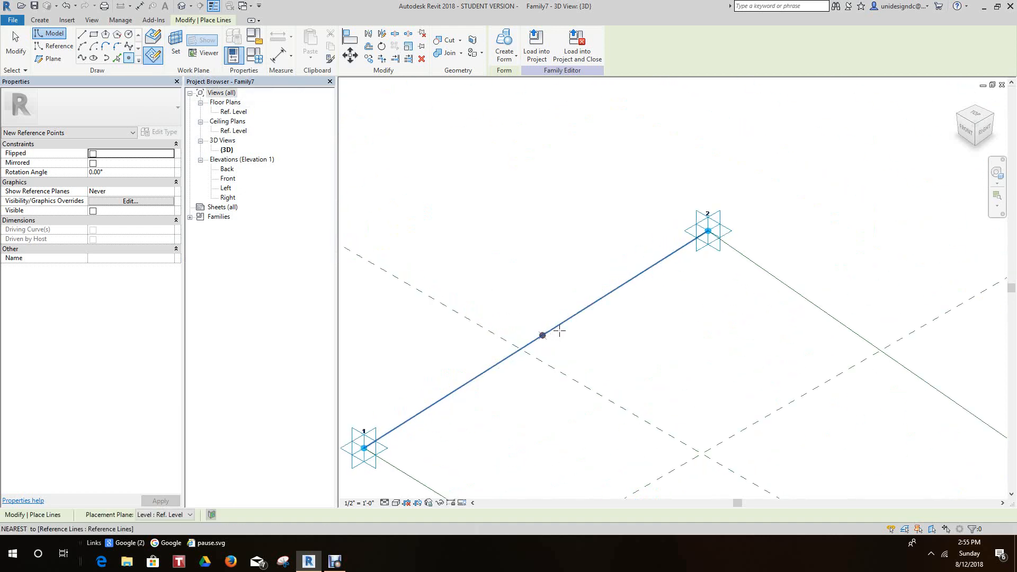
pyautogui.scroll(-1, 557, 327)
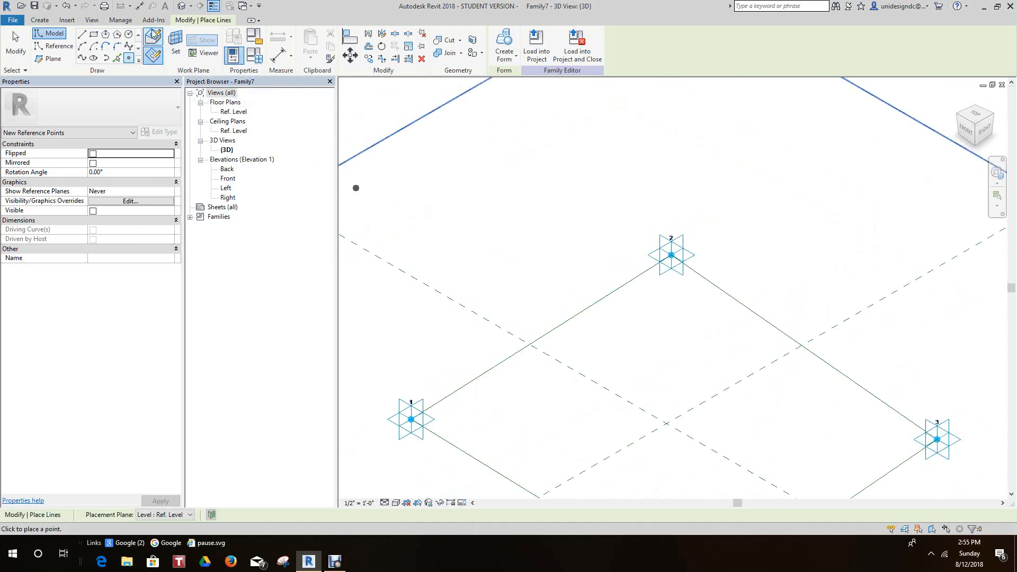
pyautogui.click(155, 36)
pyautogui.scroll(2, 513, 355)
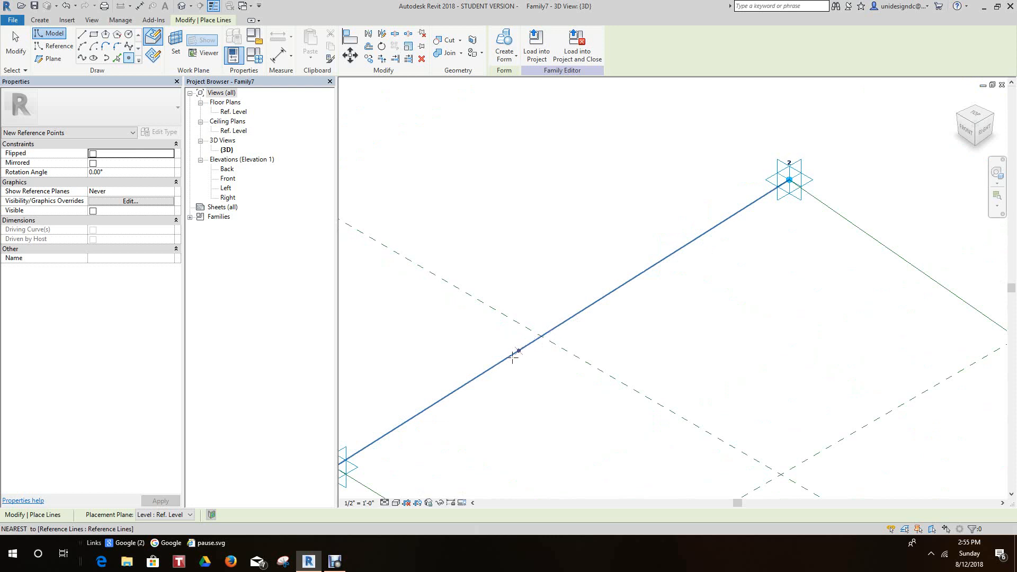
pyautogui.scroll(-1, 500, 364)
pyautogui.scroll(5, 581, 320)
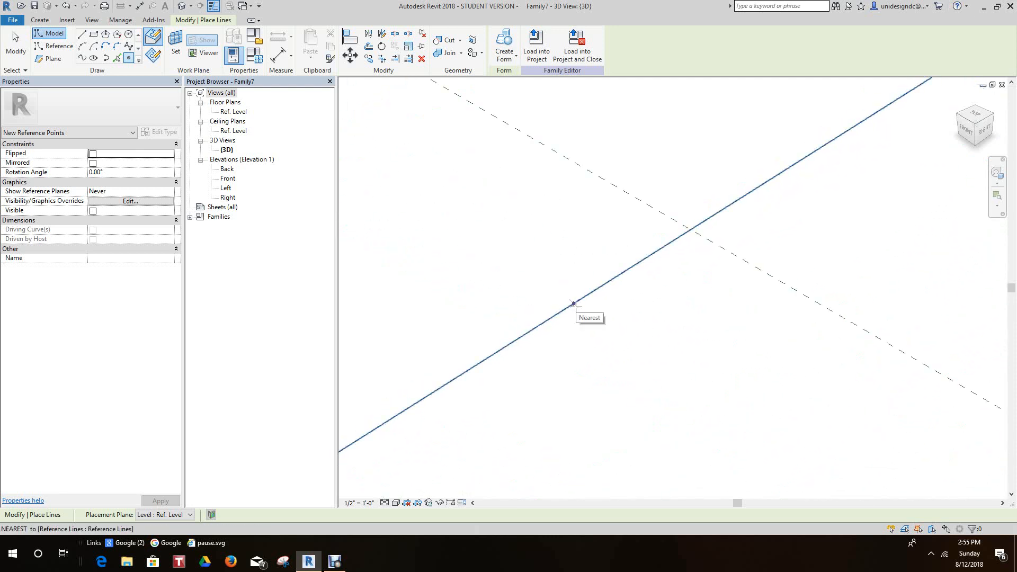
pyautogui.click(574, 304)
pyautogui.rightClick(579, 328)
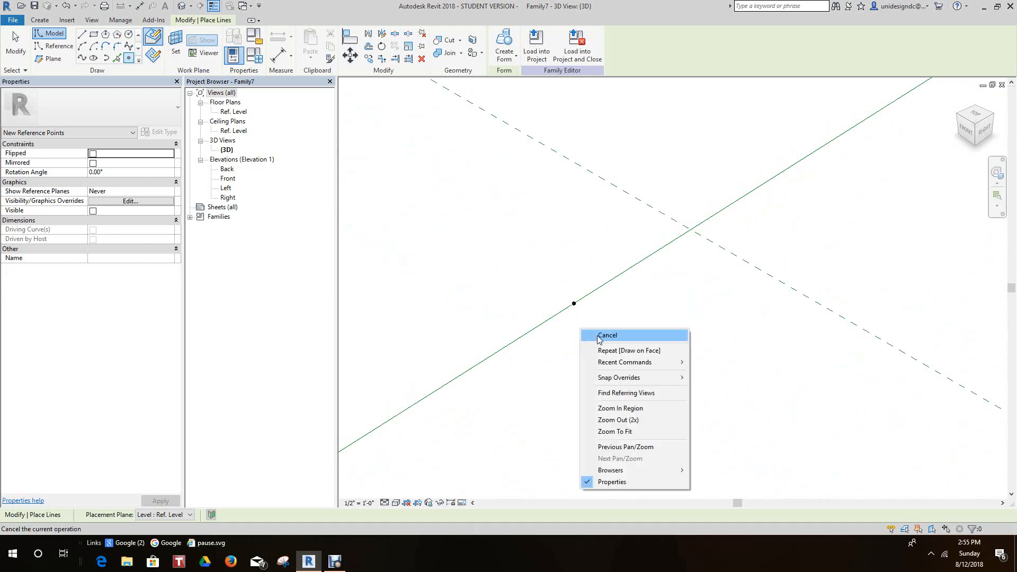
pyautogui.click(593, 336)
# Select the reference point hosted on the line between adaptive points 1 and 2 and examine its own reference plane
pyautogui.click(574, 304)
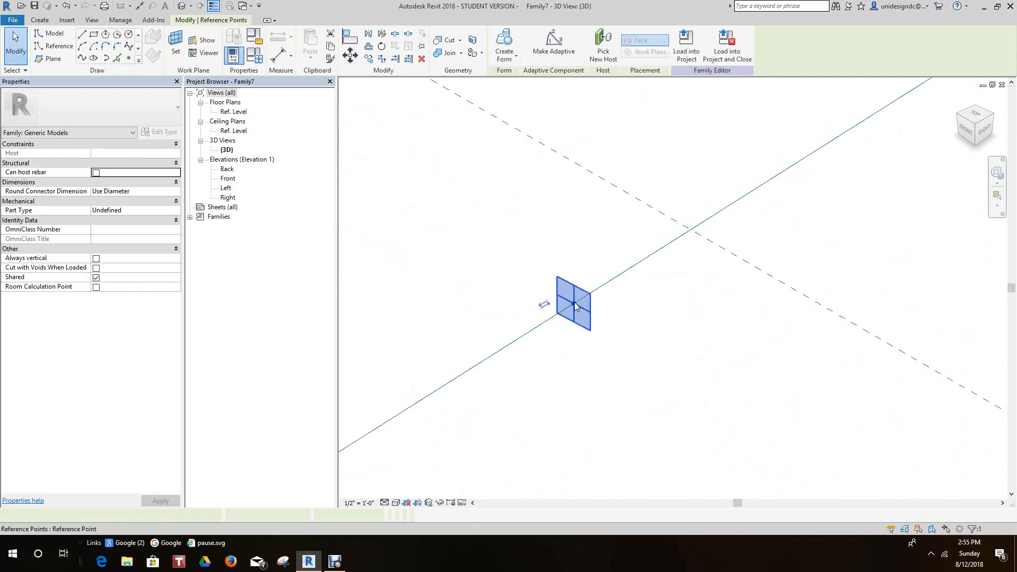
pyautogui.scroll(-2, 620, 217)
pyautogui.scroll(4, 599, 275)
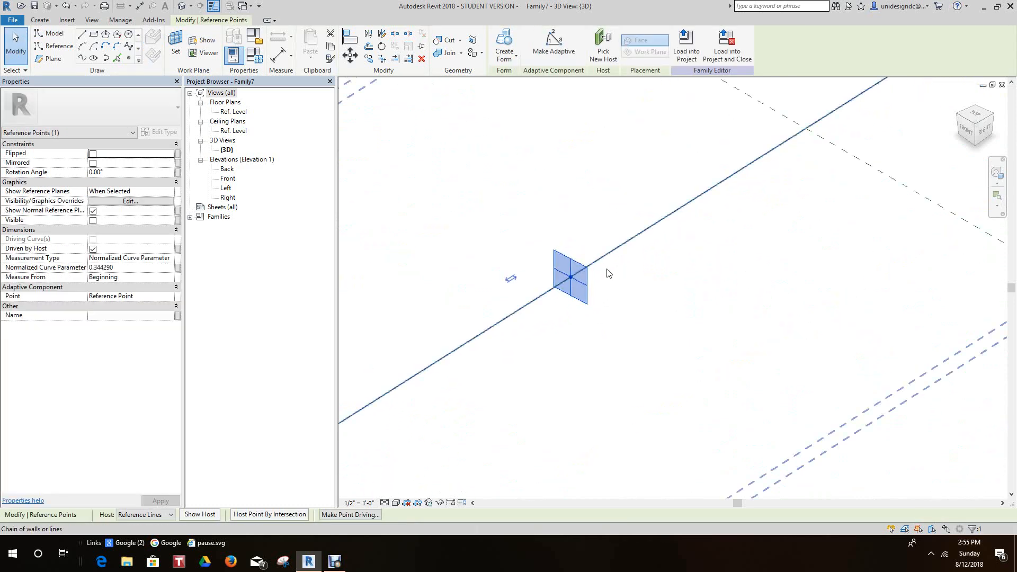
pyautogui.moveTo(619, 260); pyautogui.dragTo(702, 301, button='middle')
pyautogui.scroll(-1, 595, 233)
pyautogui.moveTo(759, 352); pyautogui.dragTo(659, 267, button='middle')
pyautogui.scroll(-1, 617, 233)
pyautogui.moveTo(617, 233); pyautogui.dragTo(691, 305, button='middle')
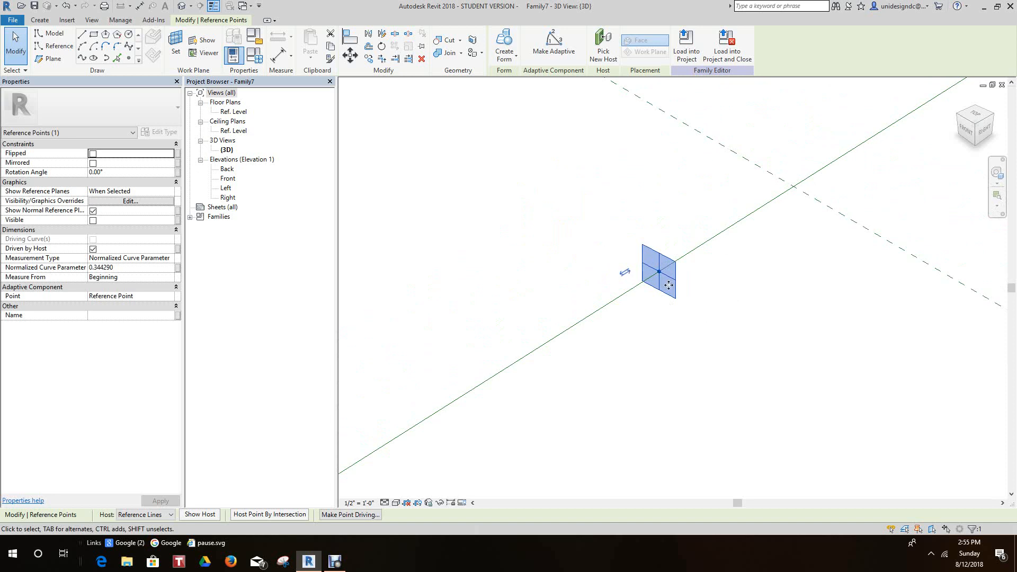
pyautogui.scroll(-1, 677, 260)
pyautogui.scroll(1, 671, 264)
pyautogui.scroll(-4, 686, 276)
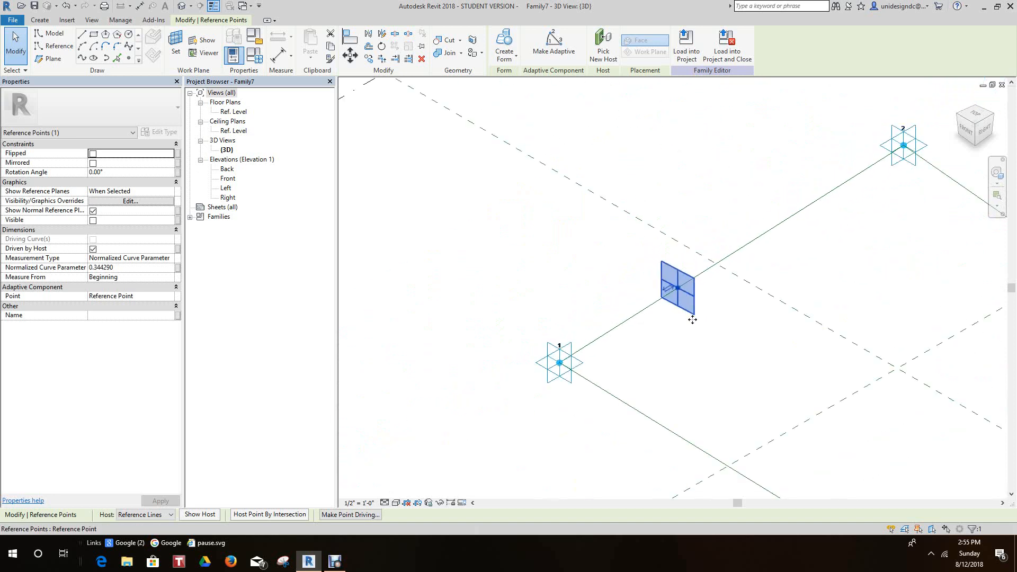
pyautogui.scroll(-2, 692, 320)
pyautogui.moveTo(700, 340); pyautogui.dragTo(654, 315, button='middle')
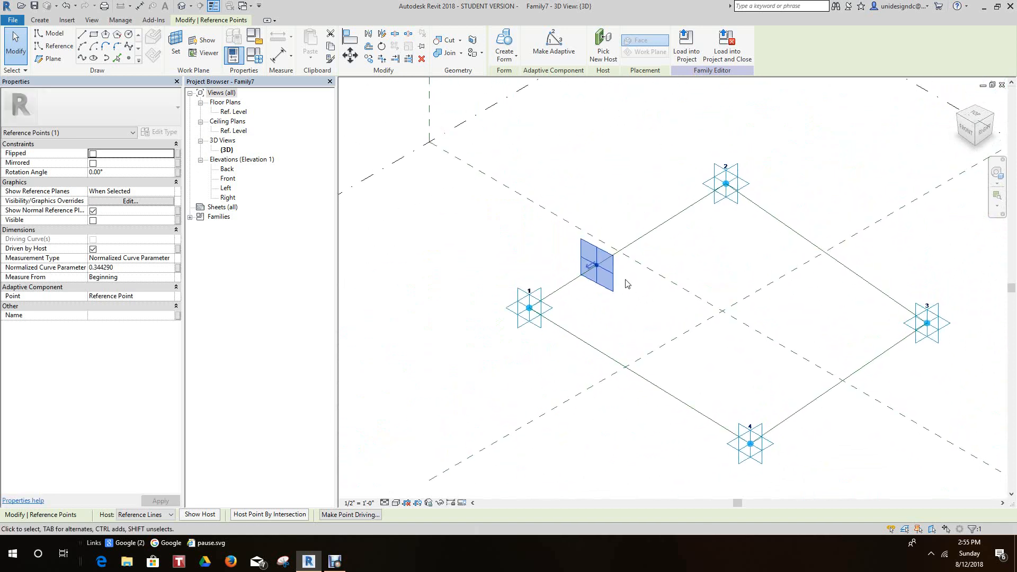
pyautogui.scroll(2, 625, 284)
pyautogui.scroll(-3, 835, 317)
pyautogui.moveTo(777, 319); pyautogui.dragTo(751, 343, button='middle')
pyautogui.scroll(3, 653, 320)
pyautogui.moveTo(653, 319); pyautogui.dragTo(624, 258, button='middle')
pyautogui.scroll(2, 690, 340)
pyautogui.scroll(2, 720, 383)
pyautogui.scroll(-1, 602, 259)
pyautogui.scroll(3, 599, 261)
pyautogui.moveTo(619, 322); pyautogui.dragTo(637, 396, button='middle')
pyautogui.scroll(-1, 637, 382)
pyautogui.scroll(2, 634, 345)
pyautogui.moveTo(635, 352); pyautogui.dragTo(634, 372, button='middle')
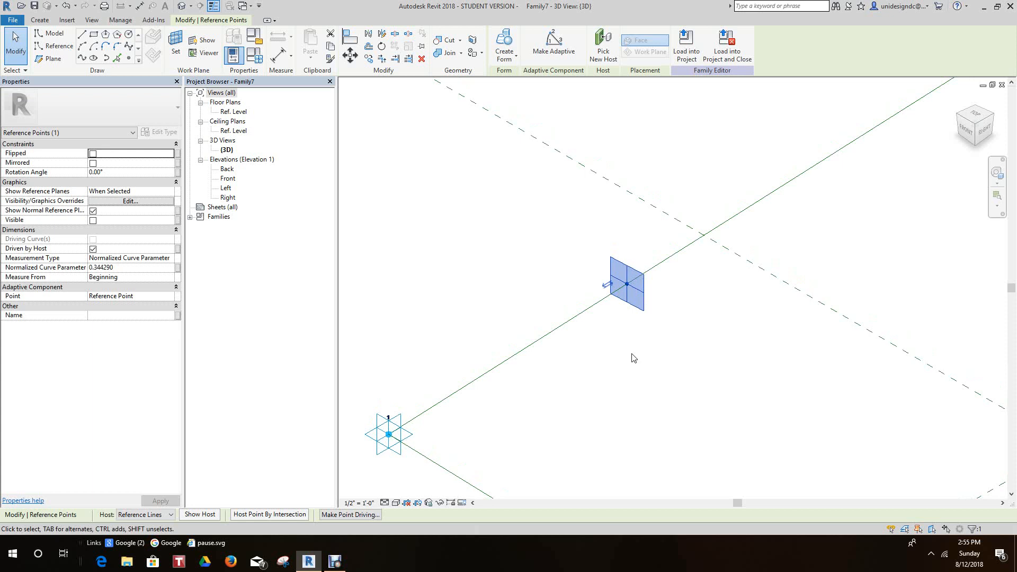
pyautogui.scroll(3, 654, 281)
pyautogui.scroll(-5, 680, 291)
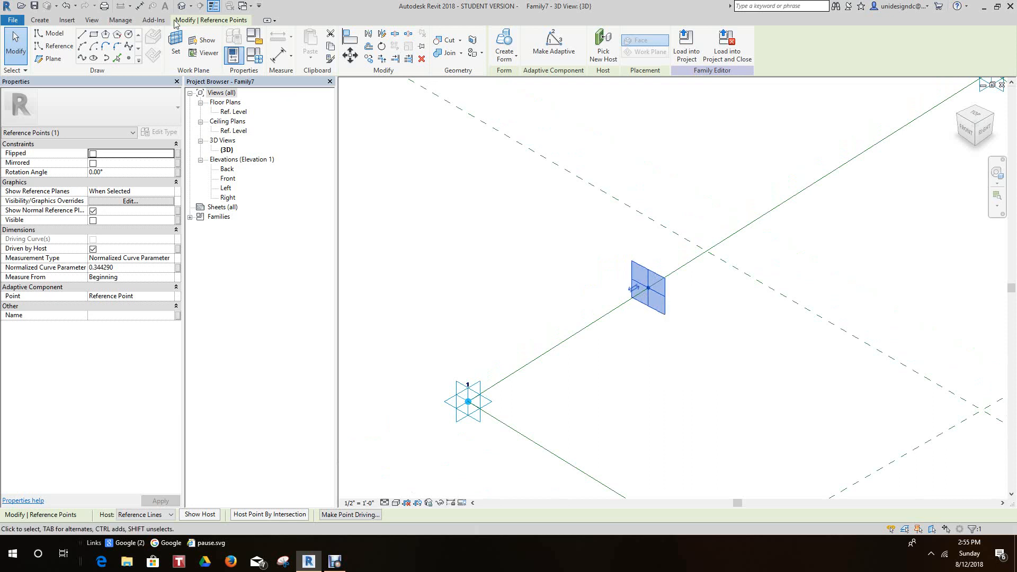
# Draw a closed rectangle of reference lines on the hosted point's work plane, starting at the point, about 2'-9" by 1'-10", with 3D Snapping off
pyautogui.click(59, 47)
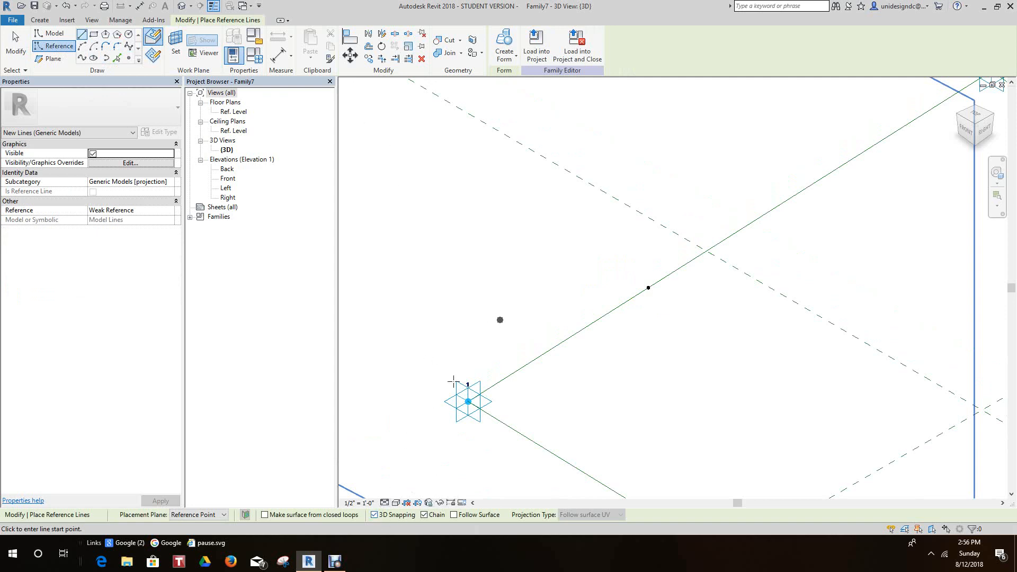
pyautogui.click(374, 516)
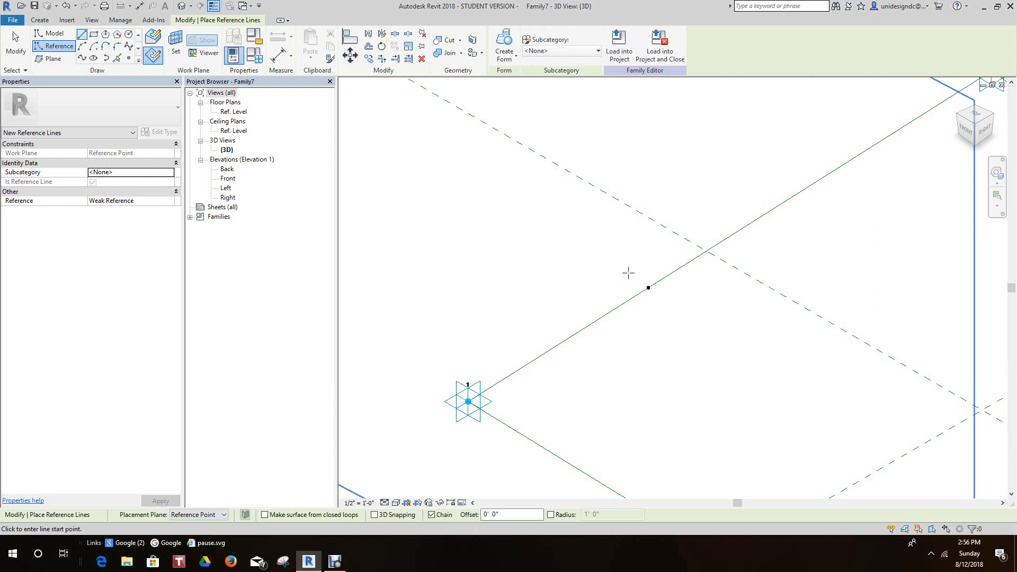
pyautogui.scroll(3, 628, 272)
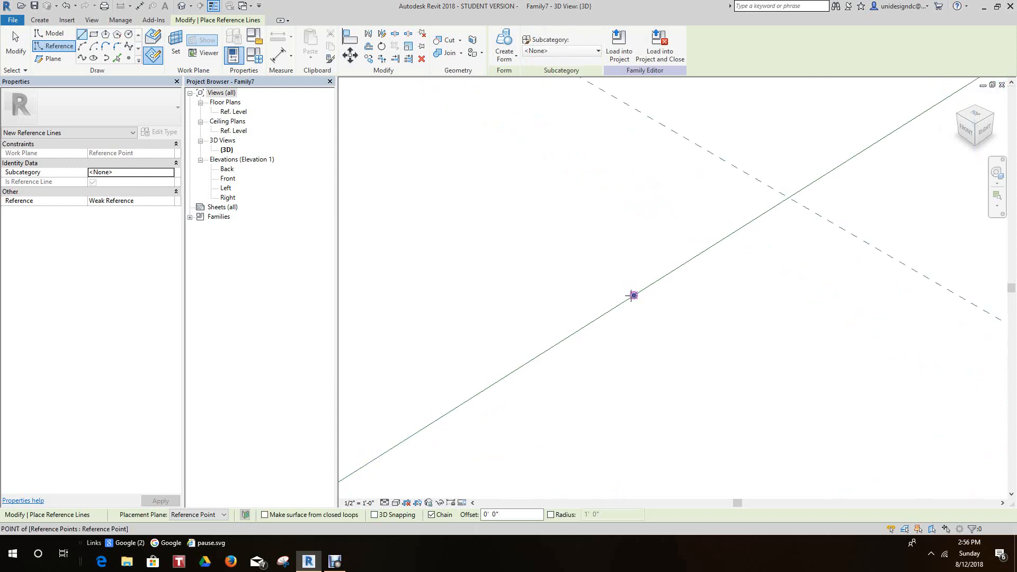
pyautogui.click(633, 295)
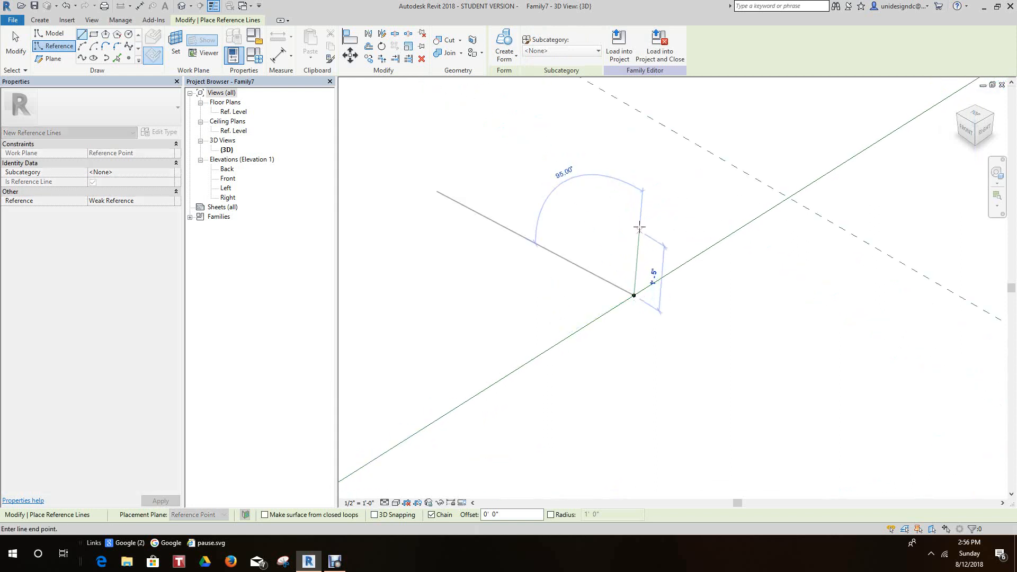
pyautogui.click(633, 208)
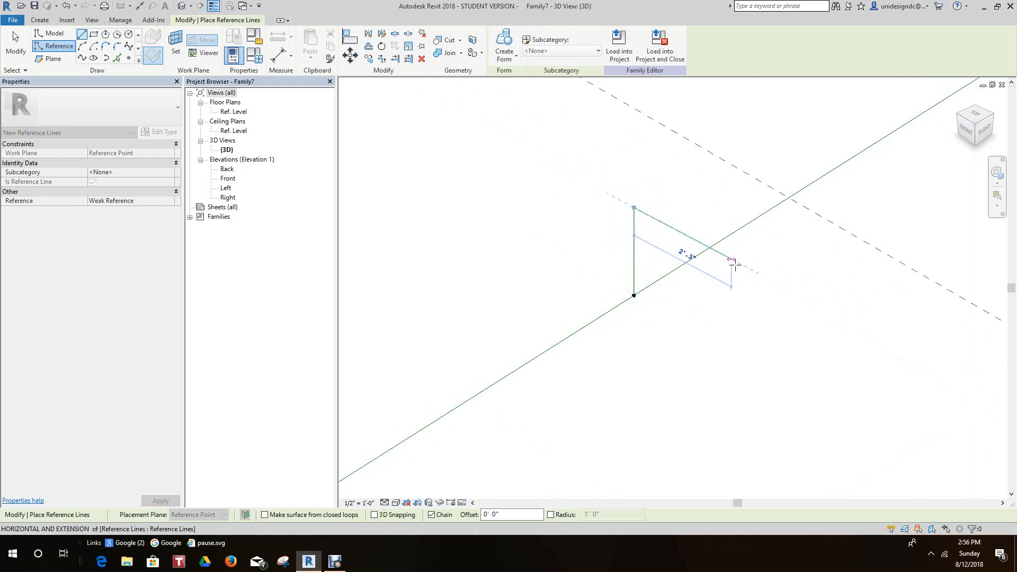
pyautogui.click(752, 271)
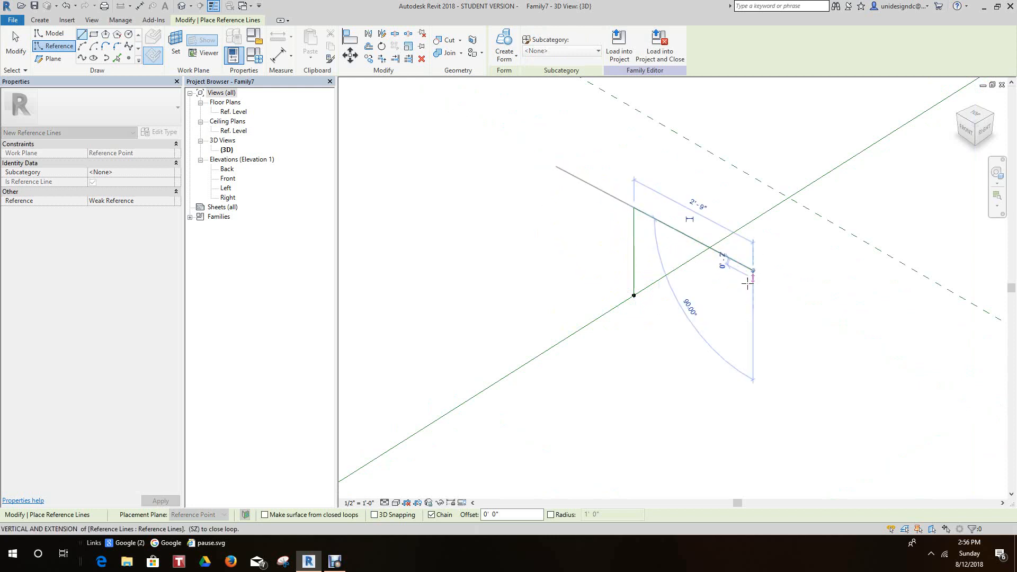
pyautogui.click(753, 358)
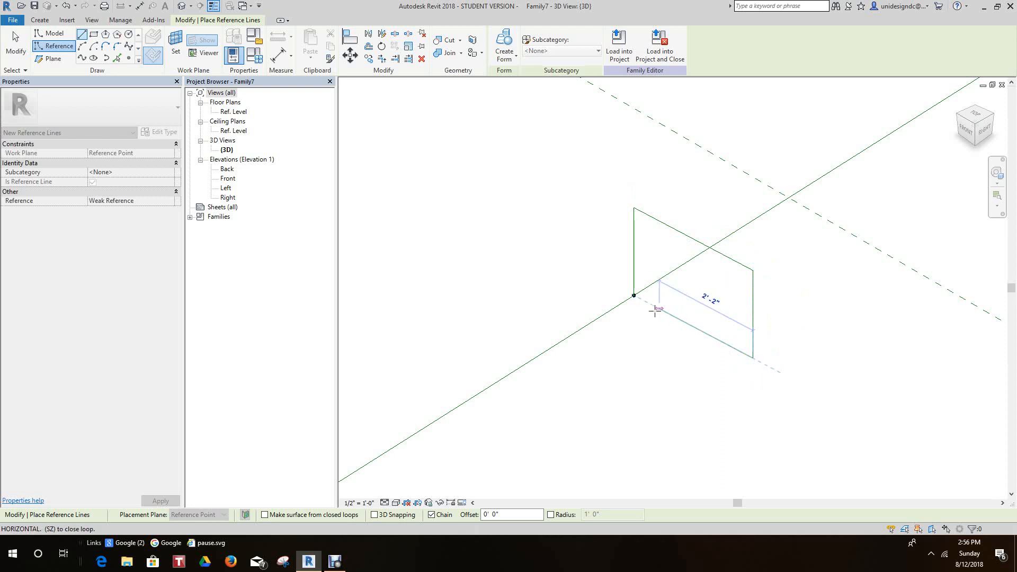
pyautogui.click(634, 296)
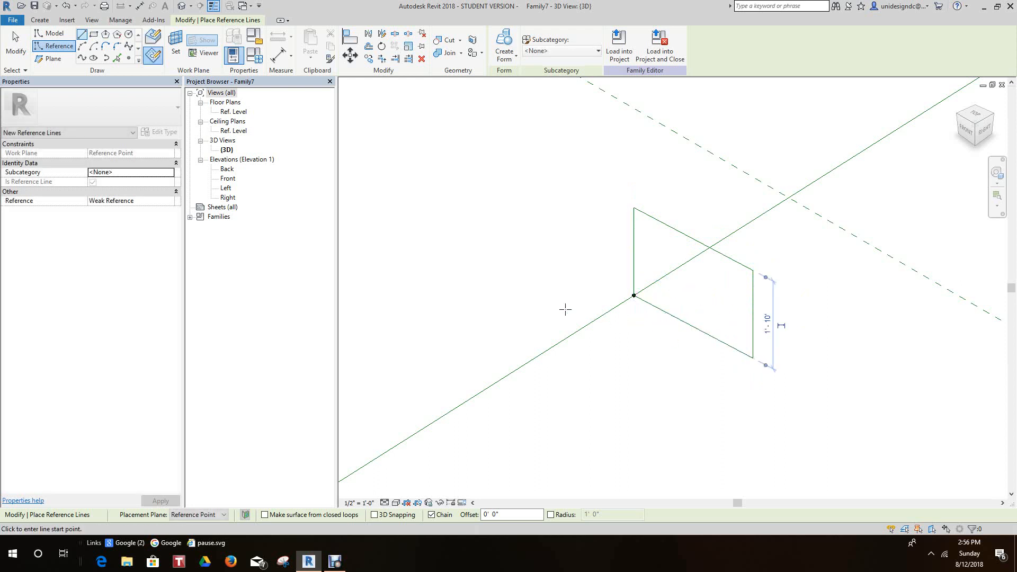
pyautogui.click(15, 41)
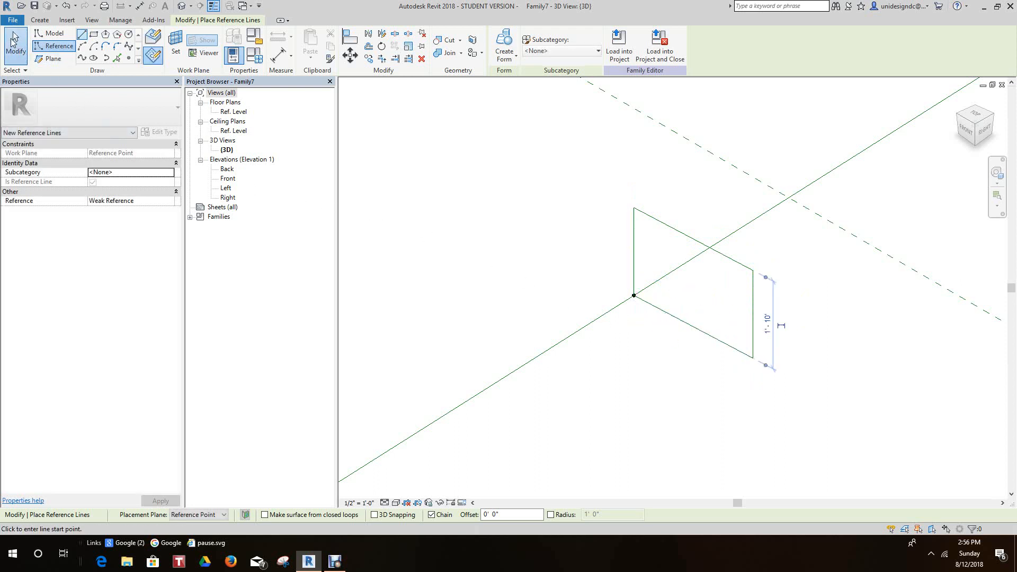
# Select the rectangle's vertical reference line farthest from the hosted point and make its temporary width dimension permanent
pyautogui.scroll(-1, 565, 301)
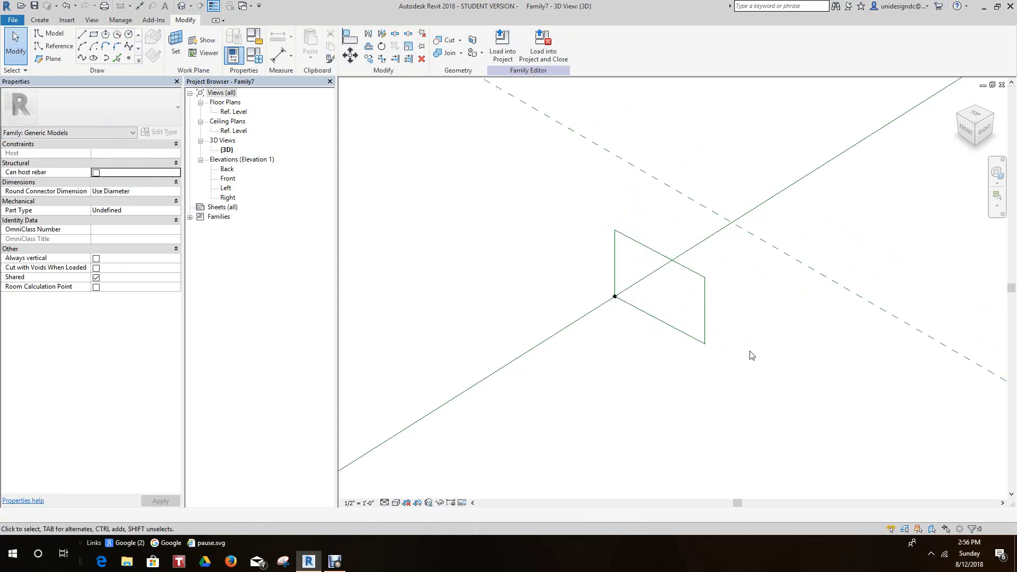
pyautogui.scroll(1, 751, 349)
pyautogui.scroll(-6, 701, 296)
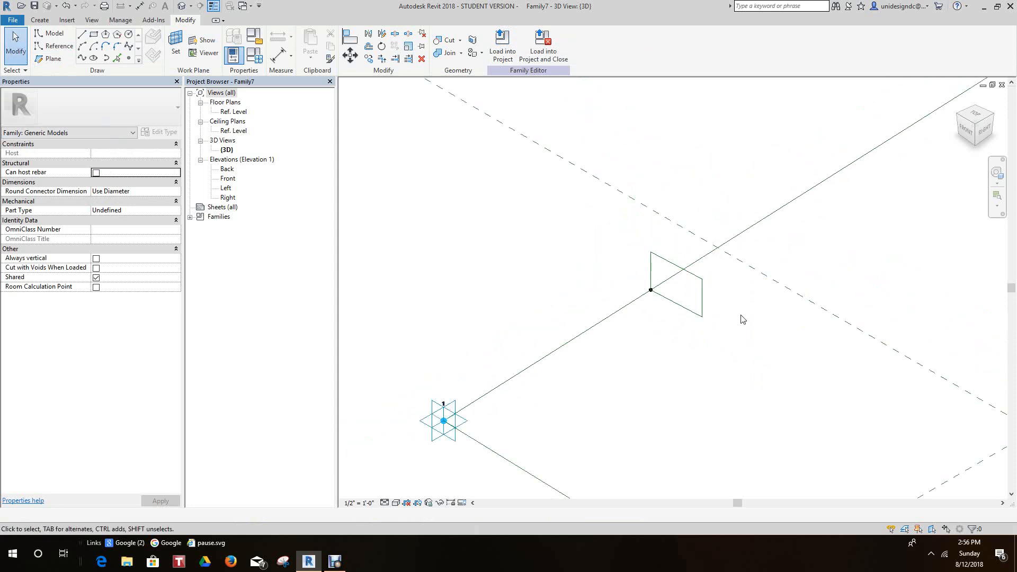
pyautogui.scroll(5, 652, 322)
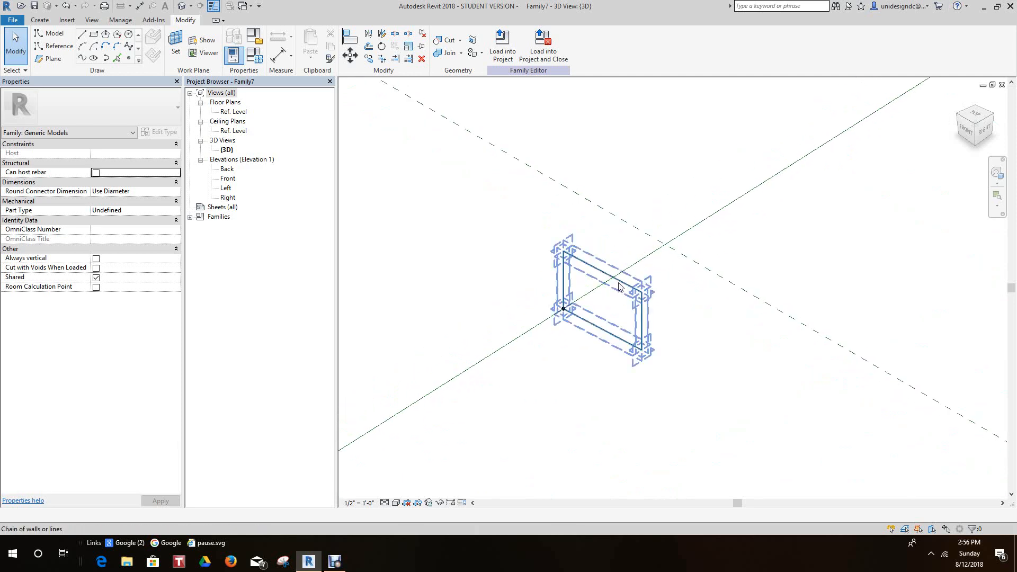
pyautogui.press('Tab')
pyautogui.click(643, 324)
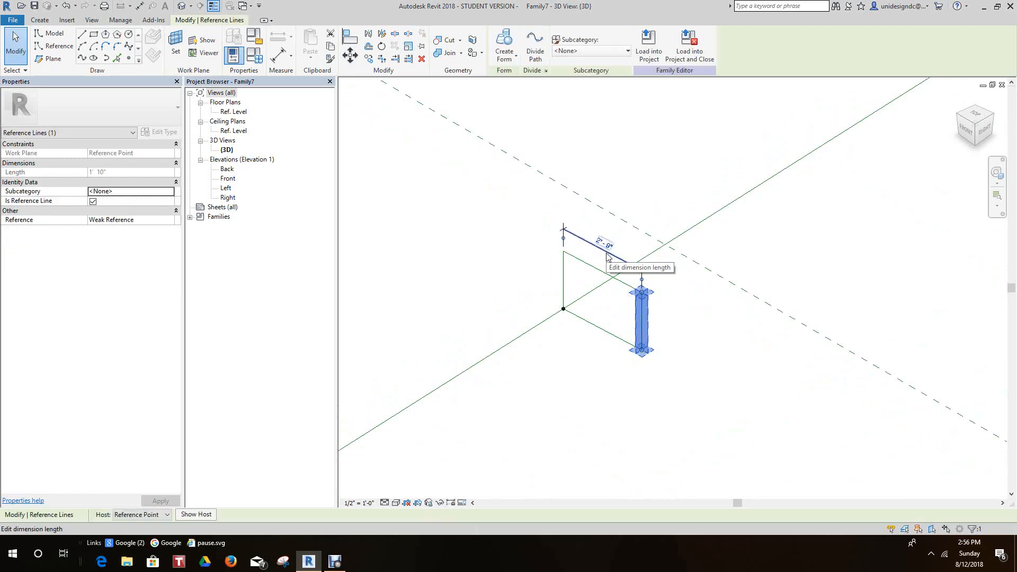
pyautogui.scroll(2, 609, 254)
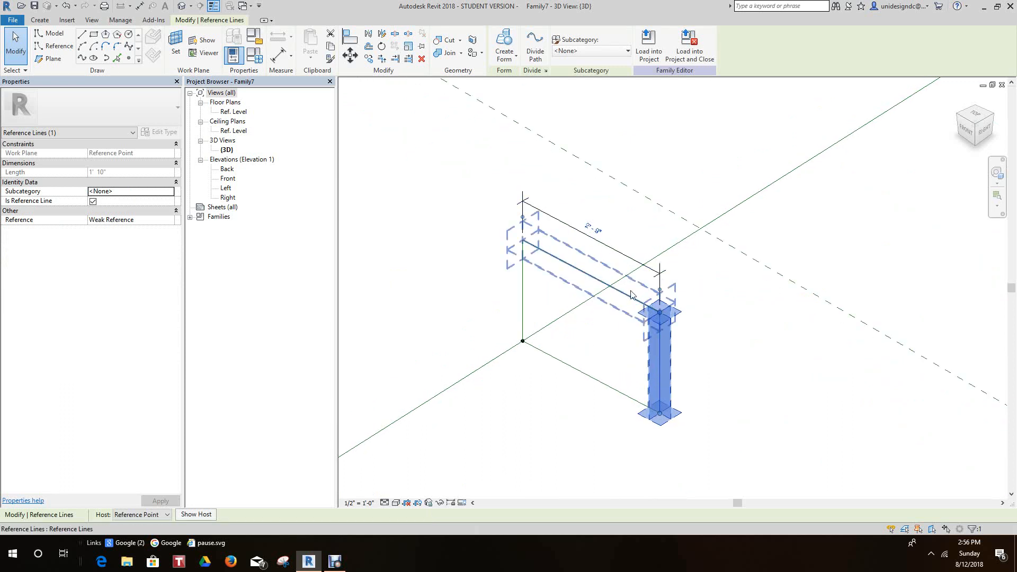
# Label the rectangle's width dimension with a new type-based family parameter named Tube Width
pyautogui.click(603, 246)
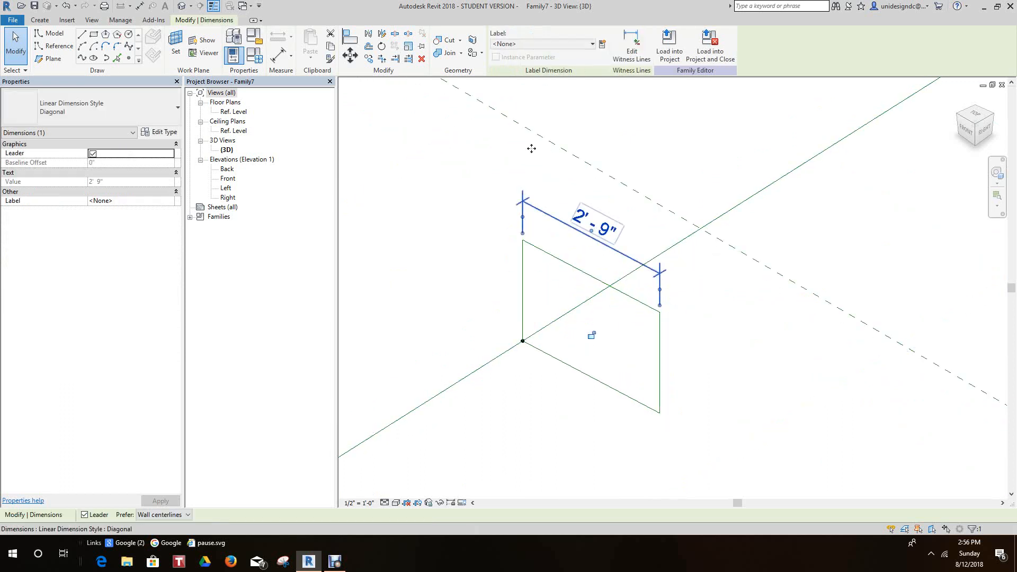
pyautogui.click(603, 45)
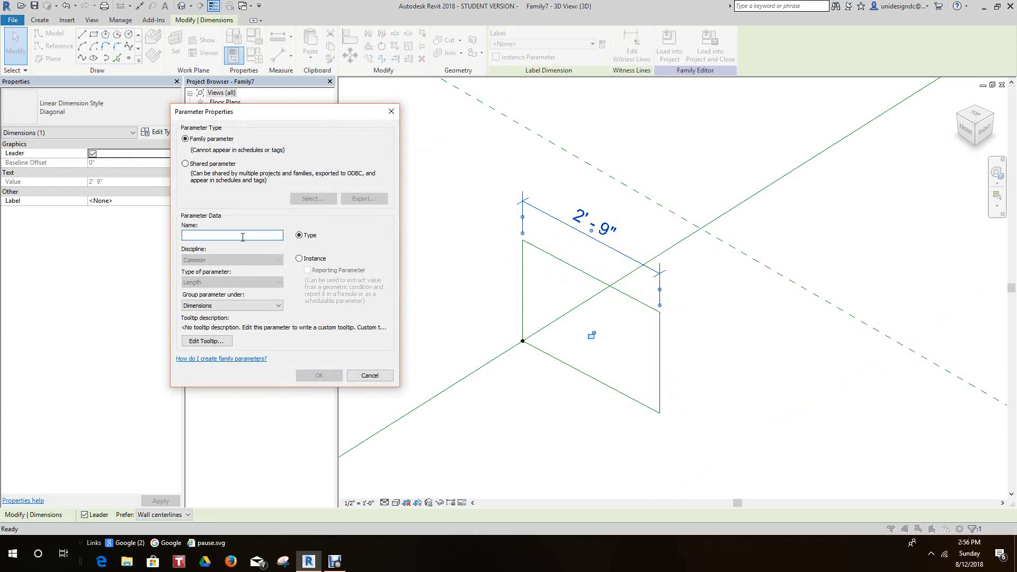
pyautogui.write('Tube Width')
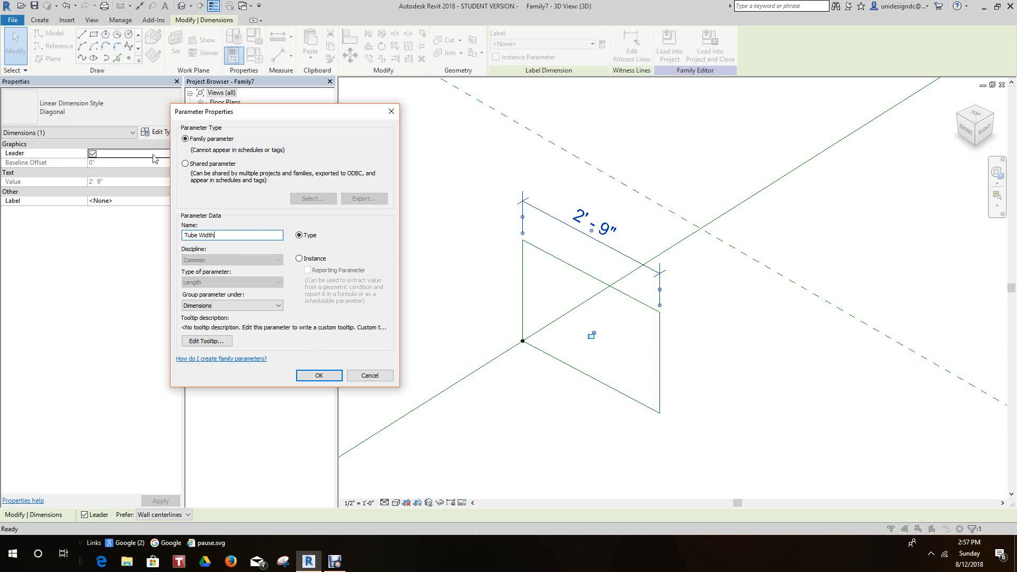
pyautogui.click(318, 376)
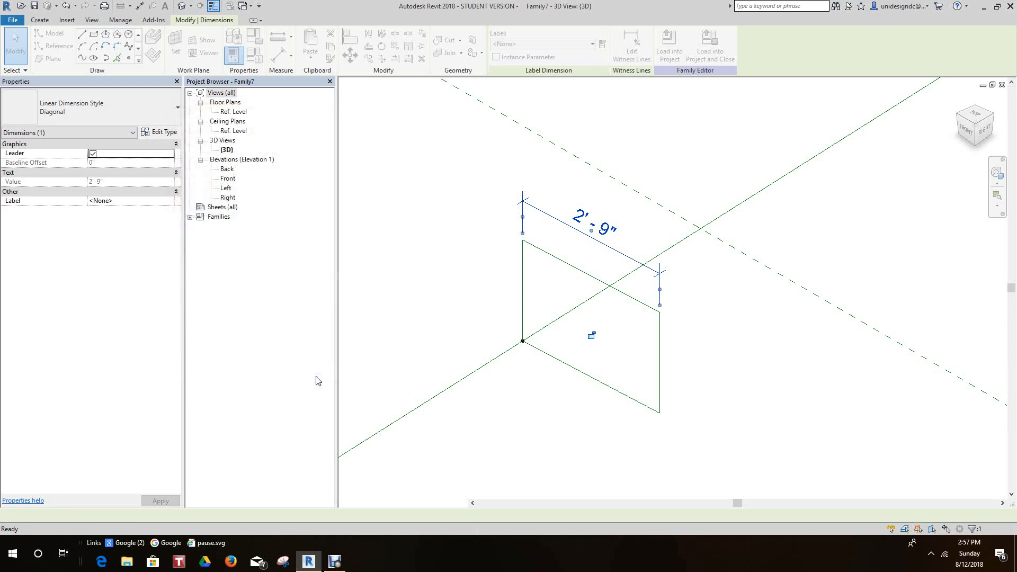
pyautogui.scroll(-1, 705, 339)
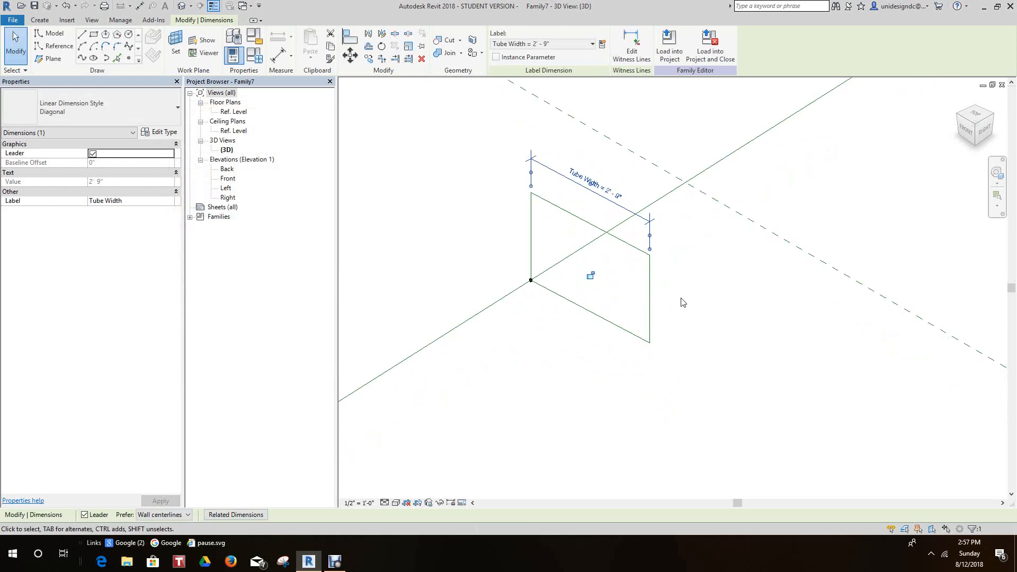
pyautogui.scroll(2, 676, 297)
pyautogui.press('d')
pyautogui.press('i')
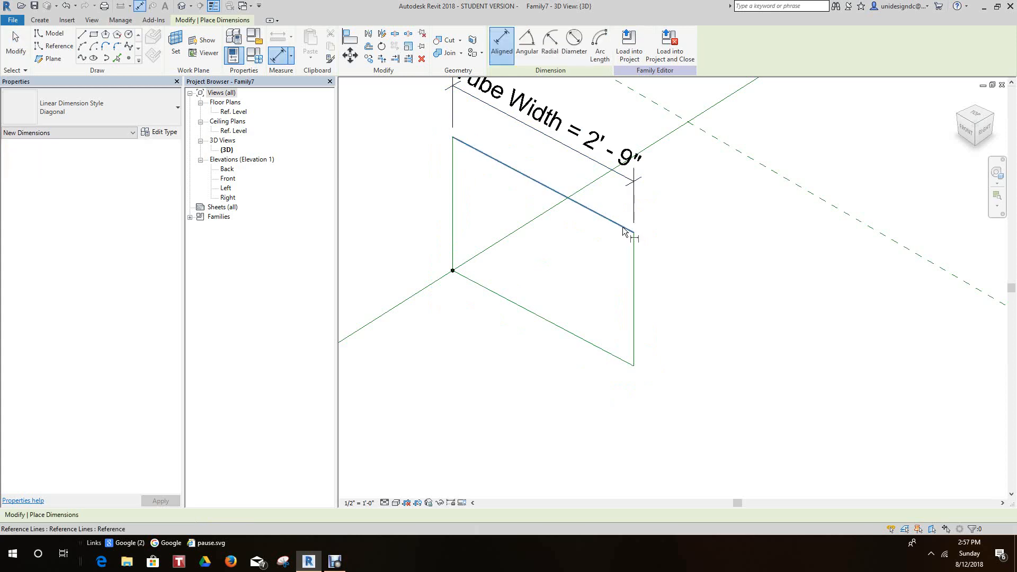
pyautogui.rightClick(691, 281)
pyautogui.click(713, 289)
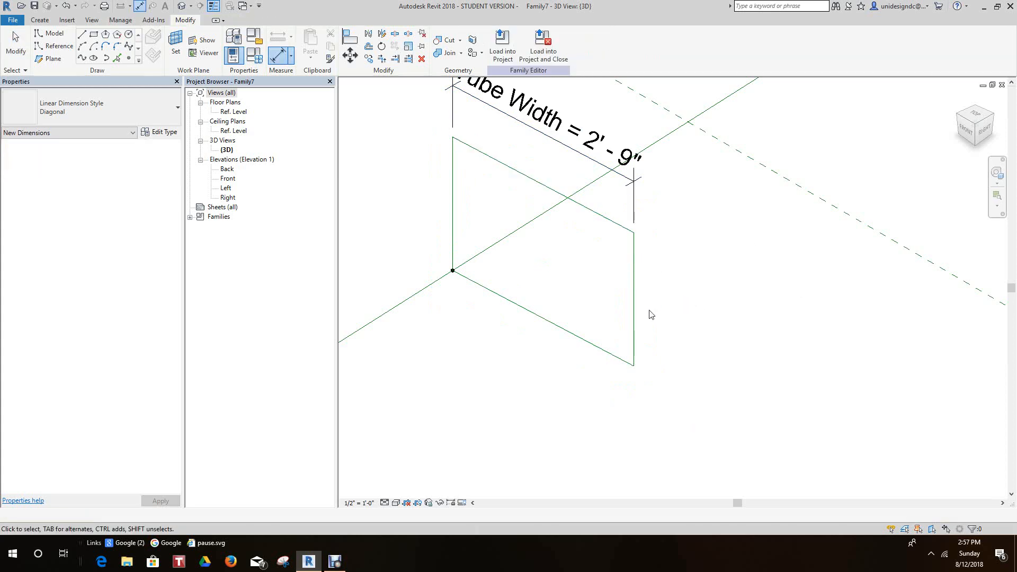
pyautogui.press('Tab')
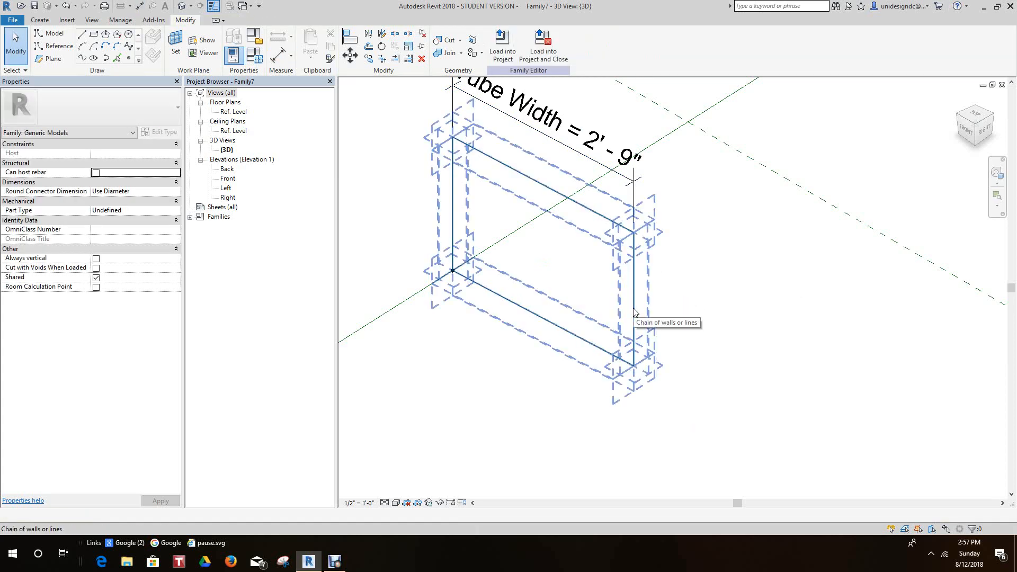
pyautogui.press('Tab')
pyautogui.click(635, 317)
pyautogui.press('Escape')
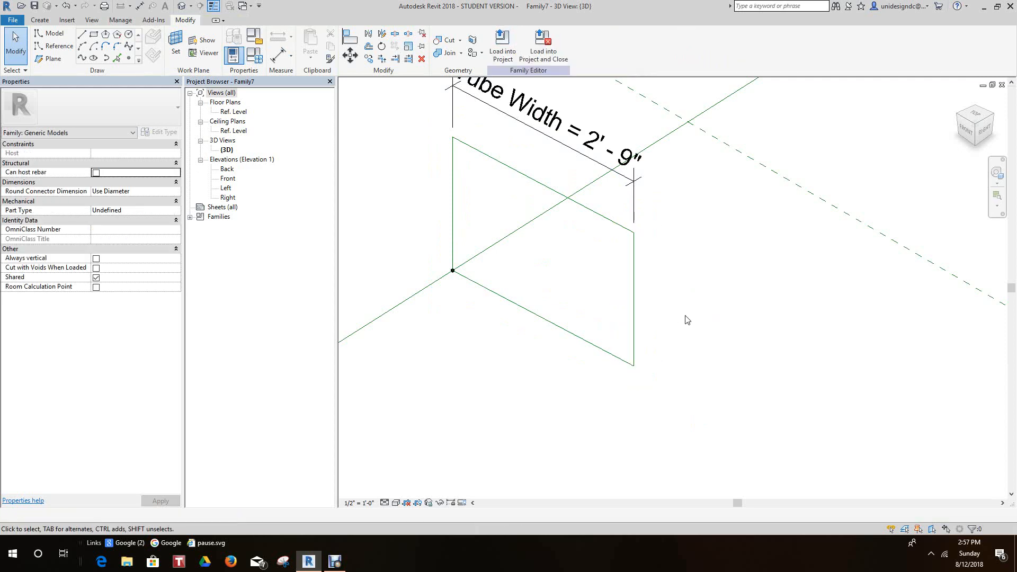
# Place an aligned dimension between the rectangle's upper and lower reference lines, offset outside the side farthest from the hosted point
pyautogui.scroll(-2, 541, 252)
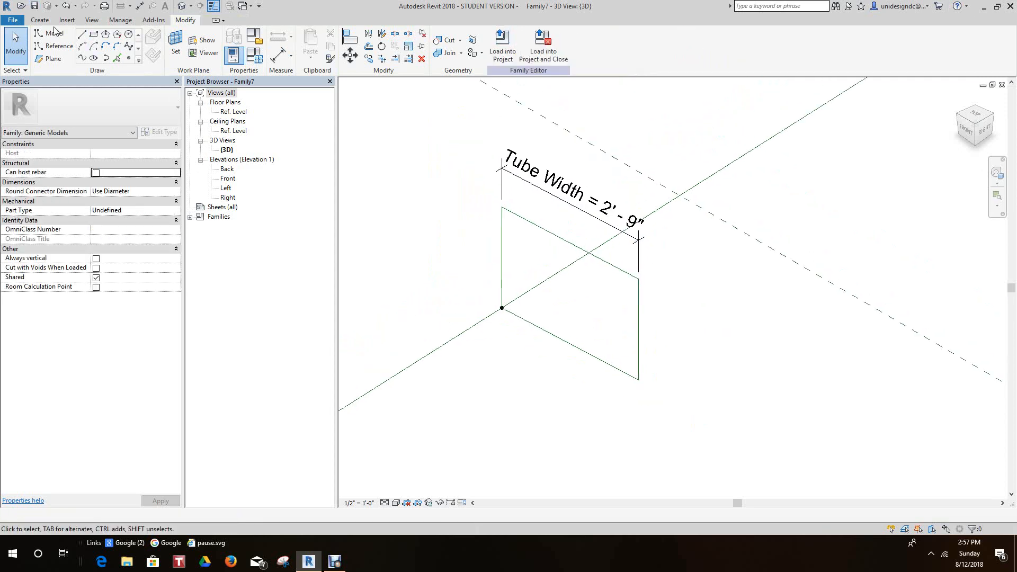
pyautogui.click(277, 55)
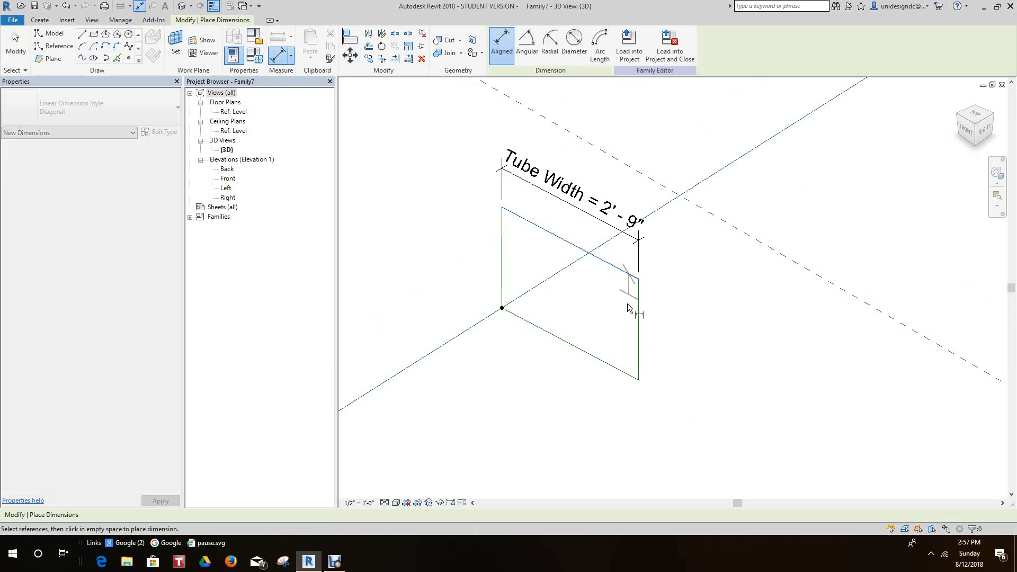
pyautogui.click(618, 370)
pyautogui.click(714, 406)
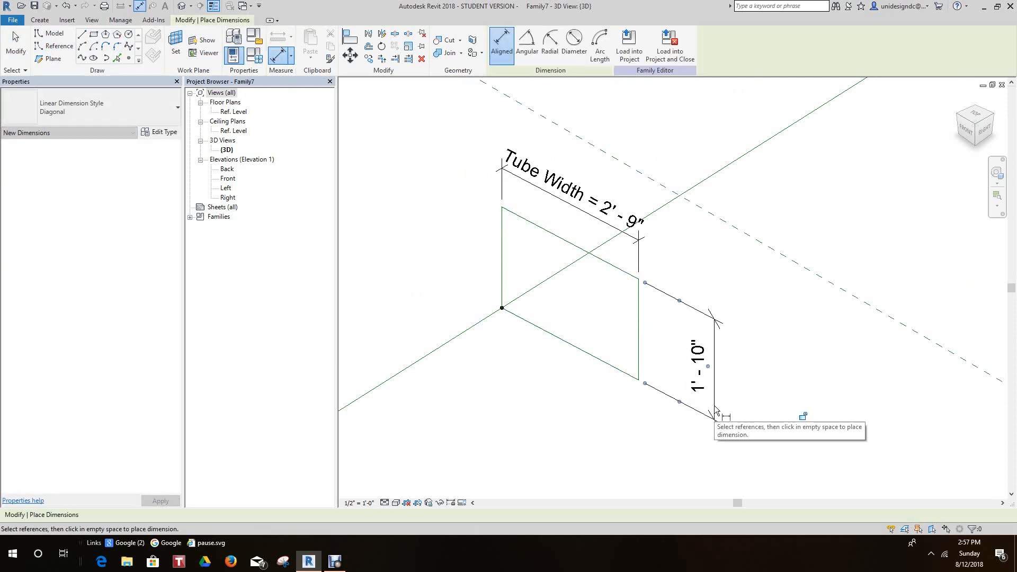
pyautogui.scroll(1, 742, 369)
pyautogui.rightClick(734, 358)
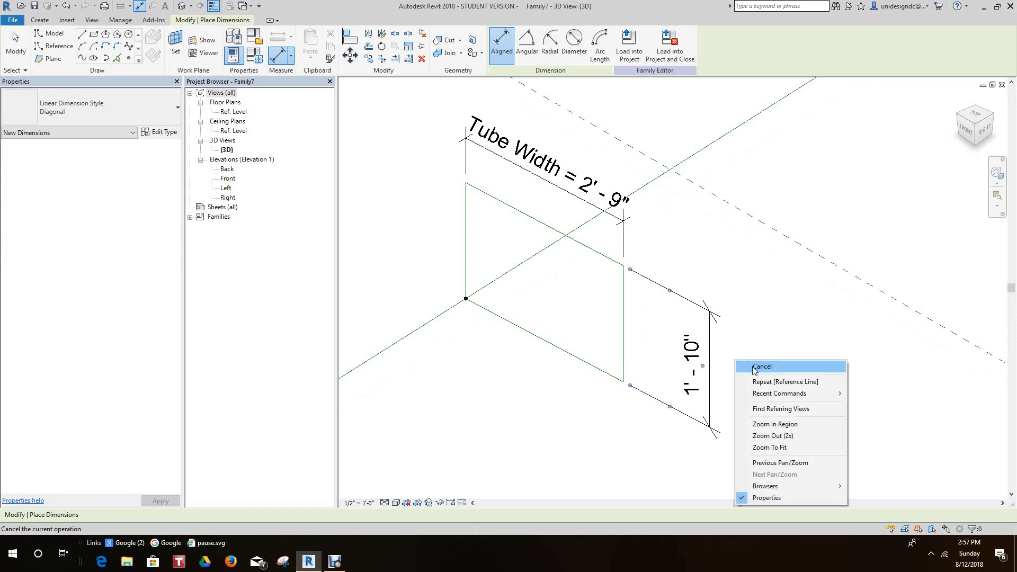
pyautogui.click(749, 366)
pyautogui.rightClick(739, 350)
pyautogui.click(757, 358)
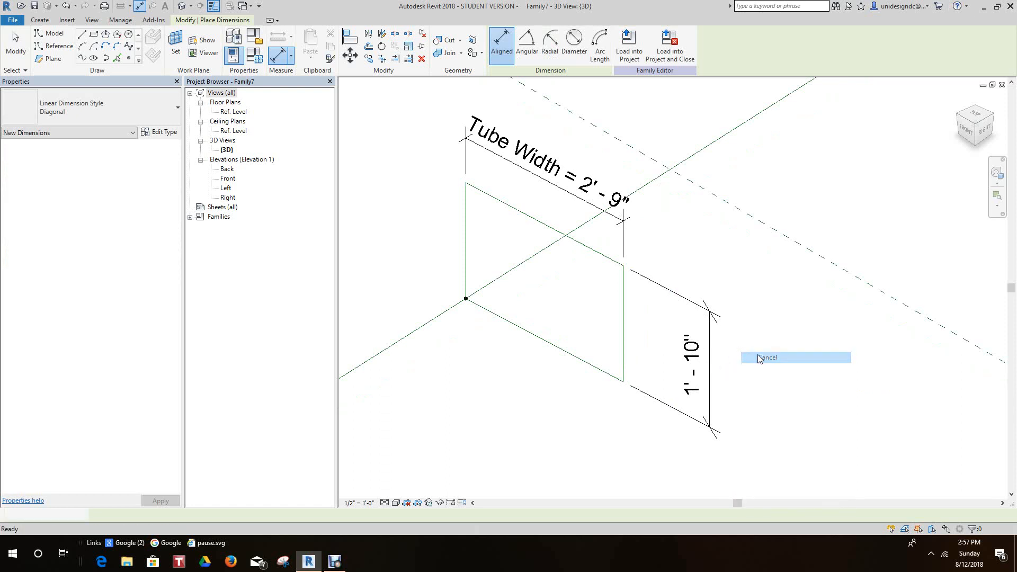
# Label the rectangle's height dimension with the existing Tube Width parameter
pyautogui.click(716, 366)
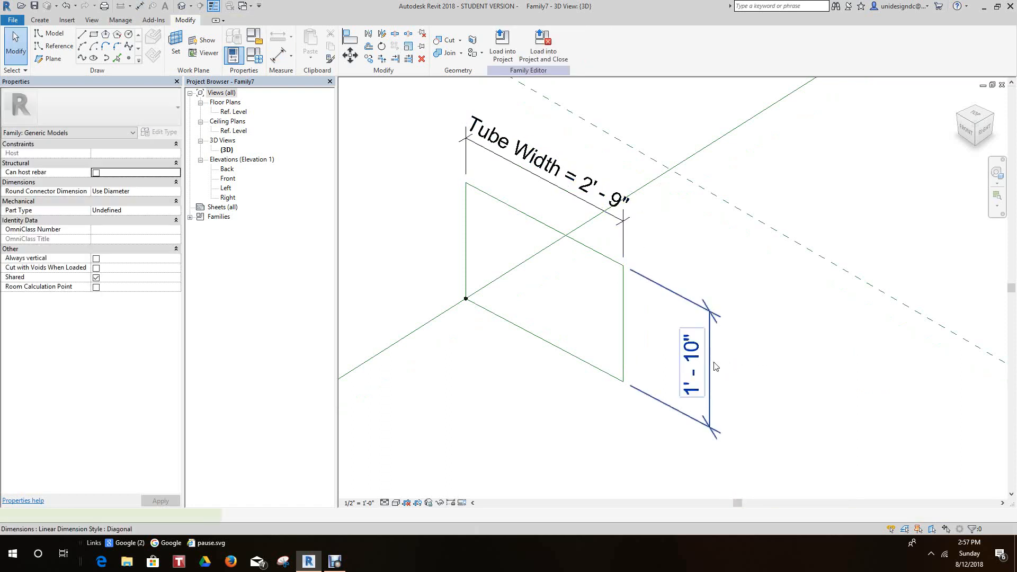
pyautogui.click(715, 365)
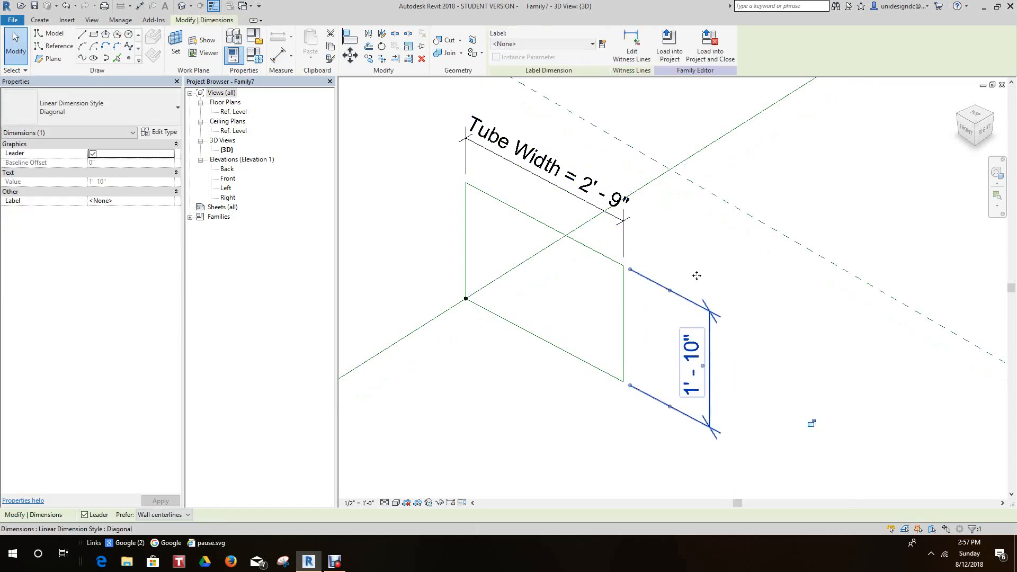
pyautogui.click(592, 45)
pyautogui.click(528, 80)
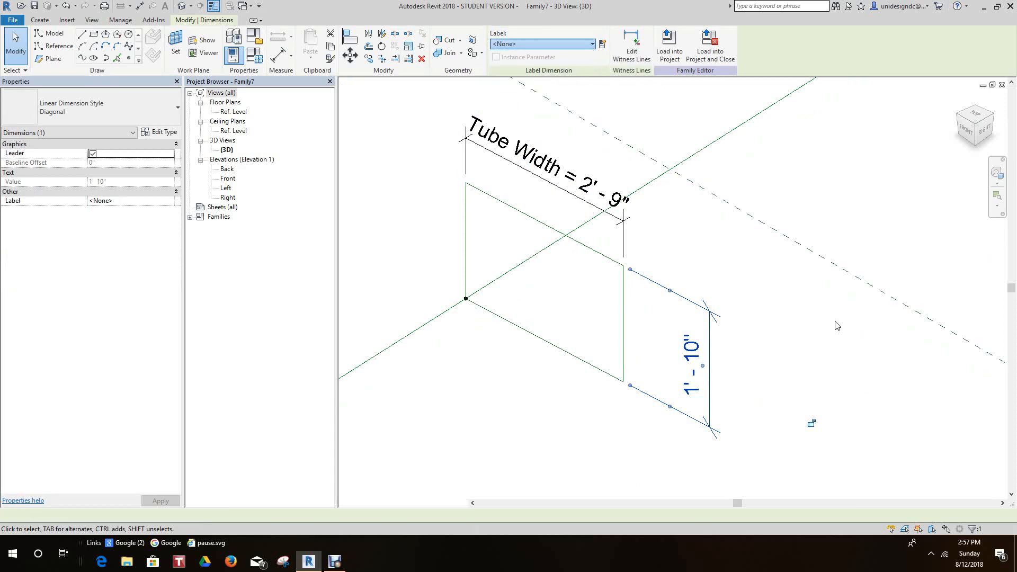
pyautogui.click(810, 344)
# Examine the dimensioned tube profile and its position along the reference line between the adaptive points
pyautogui.scroll(-1, 811, 349)
pyautogui.moveTo(811, 354); pyautogui.dragTo(769, 380, button='middle')
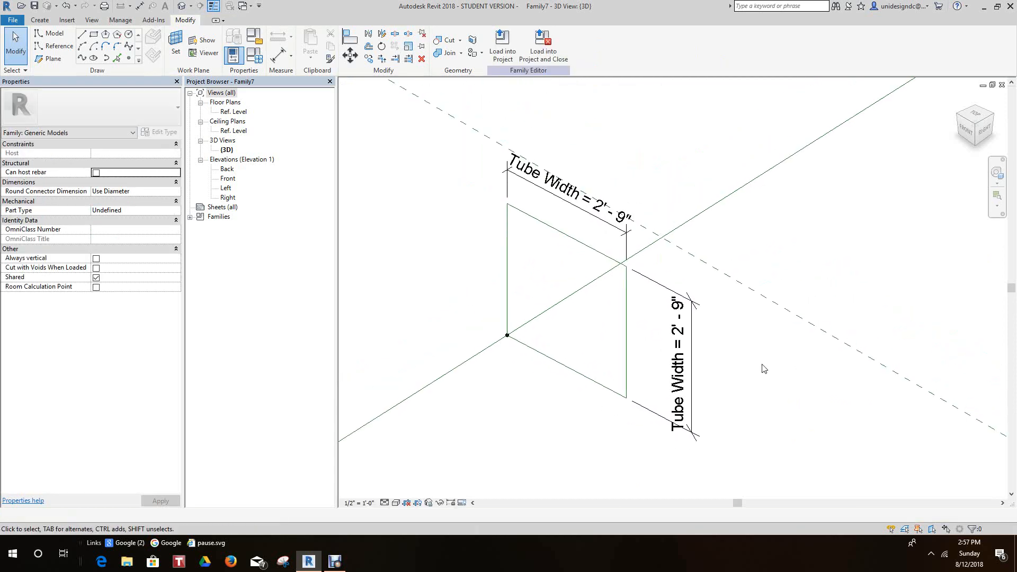
pyautogui.scroll(-2, 712, 331)
pyautogui.moveTo(712, 331); pyautogui.dragTo(599, 238, button='middle')
pyautogui.scroll(-1, 700, 251)
pyautogui.moveTo(700, 251); pyautogui.dragTo(679, 354, button='middle')
pyautogui.scroll(1, 660, 304)
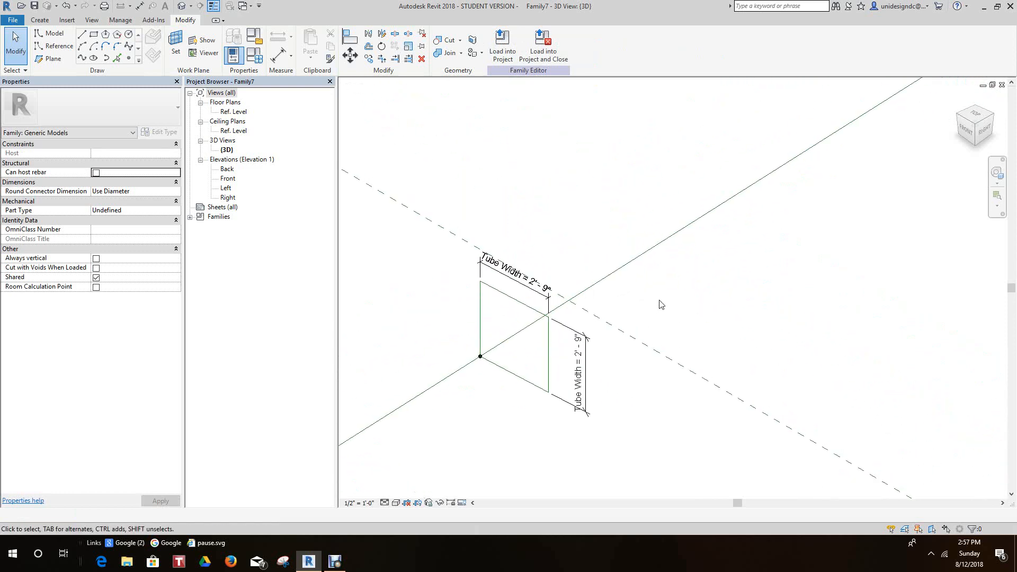
pyautogui.scroll(1, 695, 279)
pyautogui.moveTo(662, 303); pyautogui.dragTo(669, 268, button='middle')
pyautogui.scroll(1, 707, 281)
pyautogui.scroll(-3, 754, 256)
pyautogui.scroll(-1, 775, 262)
pyautogui.scroll(-1, 752, 296)
pyautogui.scroll(2, 589, 267)
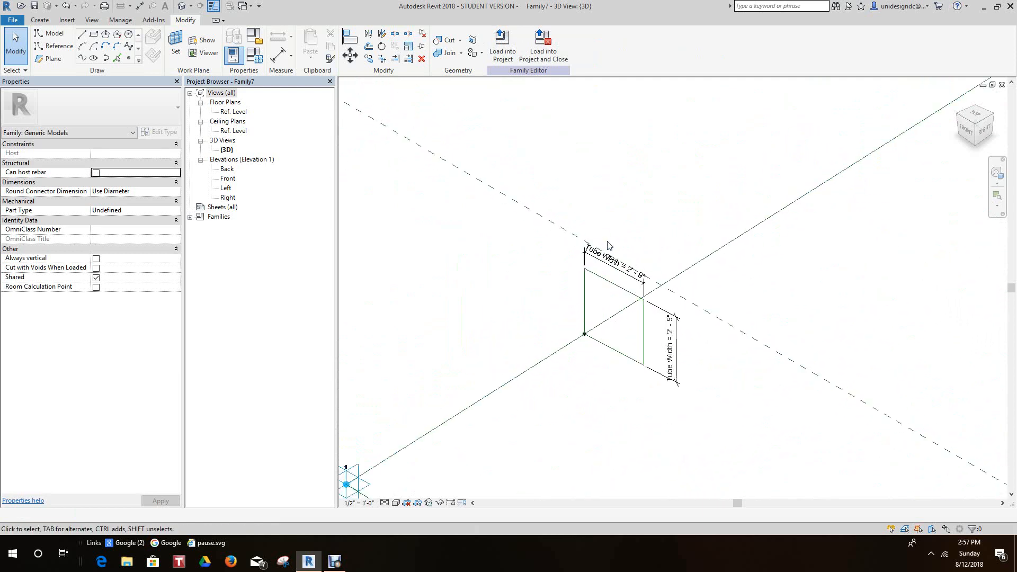
# Set the Tube Width parameter to 1' 0" in the family types and apply it to the profile
pyautogui.click(45, 22)
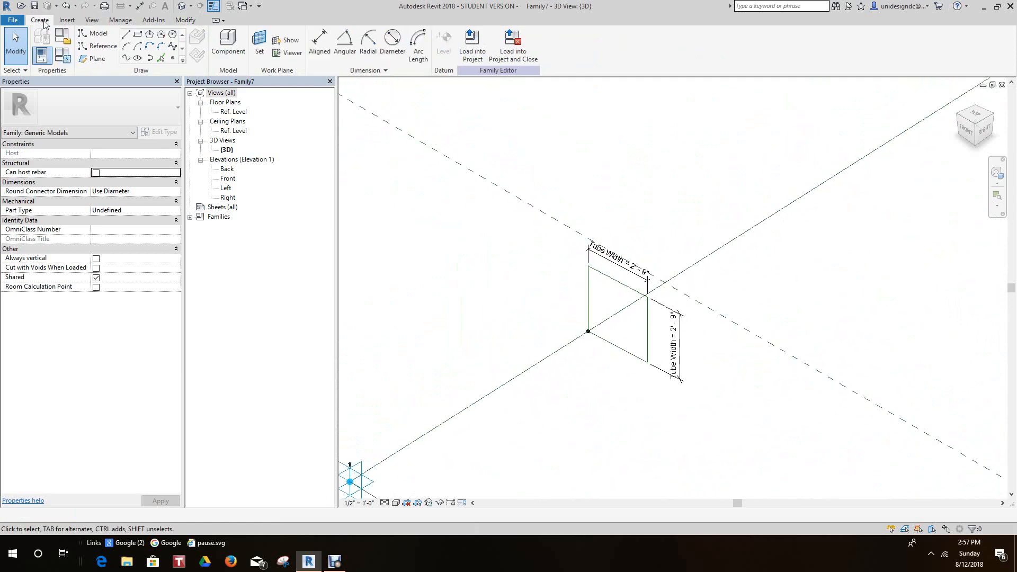
pyautogui.click(67, 60)
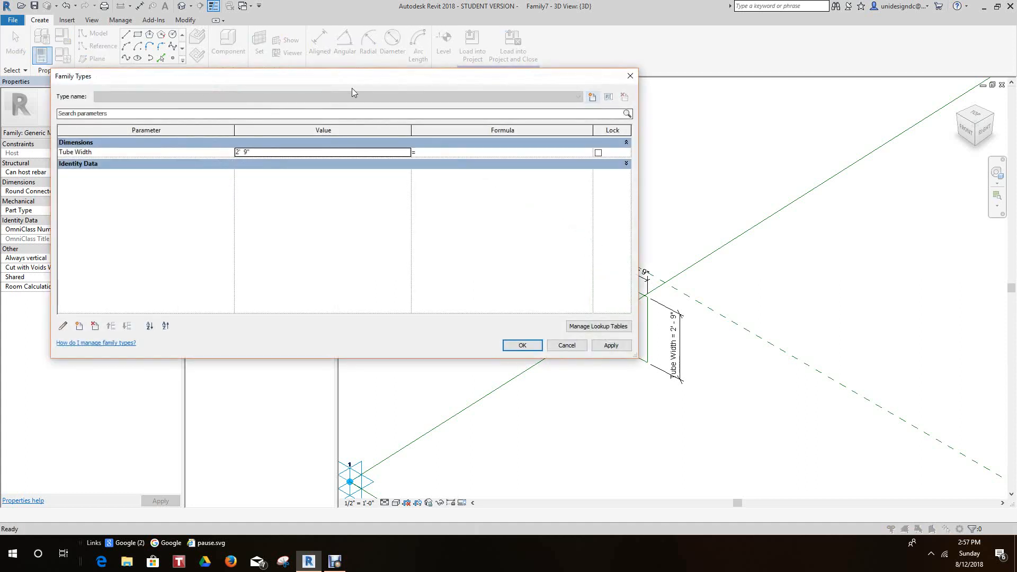
pyautogui.click(265, 154)
pyautogui.click(246, 153)
pyautogui.moveTo(247, 153); pyautogui.dragTo(225, 149)
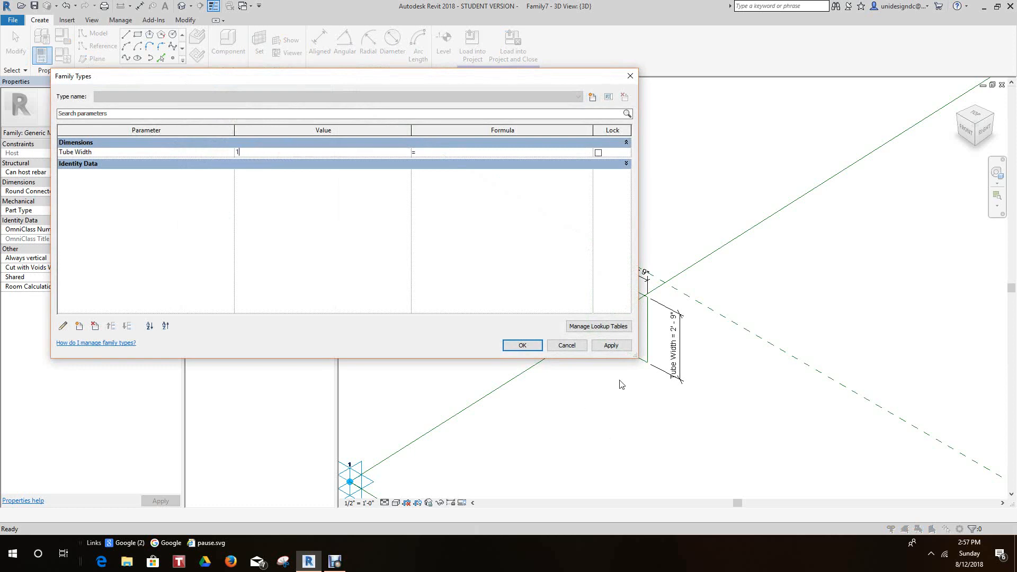
pyautogui.click(610, 345)
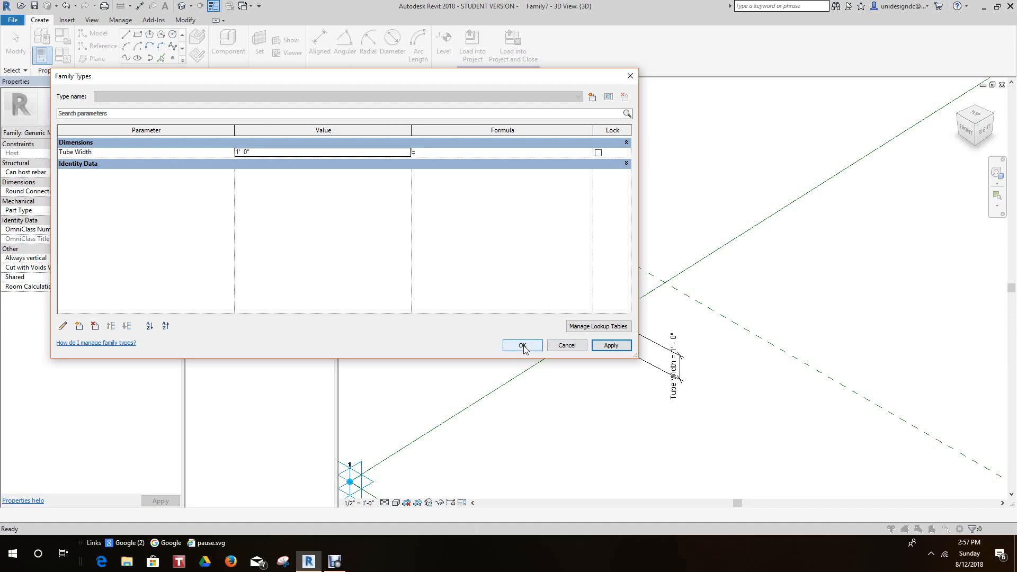
# Test the profile by setting Tube Width to 3' 0" and applying it
pyautogui.moveTo(453, 79)
pyautogui.mouseDown()
pyautogui.moveTo(356, 231)
pyautogui.moveTo(458, 91)
pyautogui.mouseUp()
pyautogui.click(260, 168)
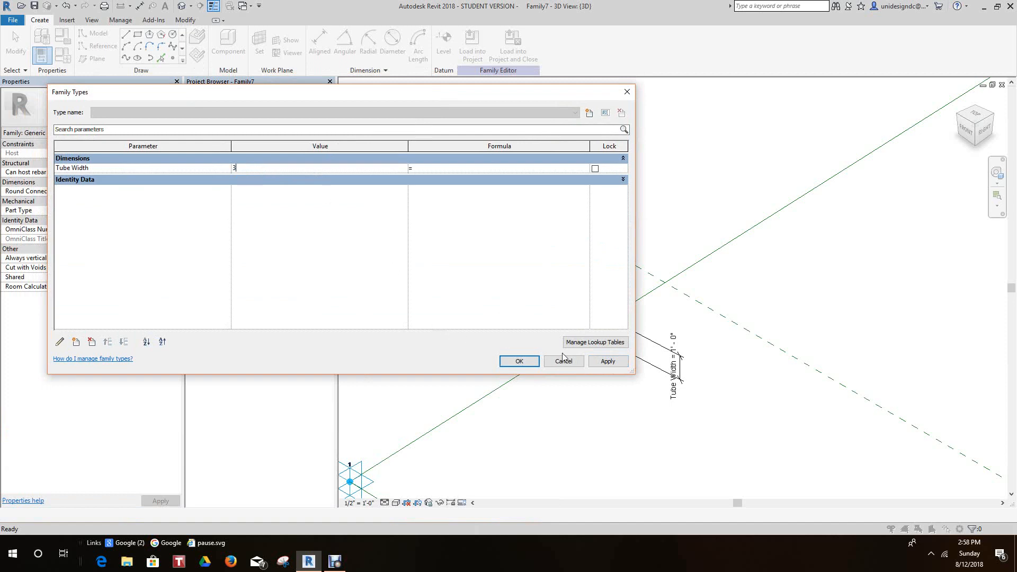
pyautogui.write('3')
pyautogui.click(607, 361)
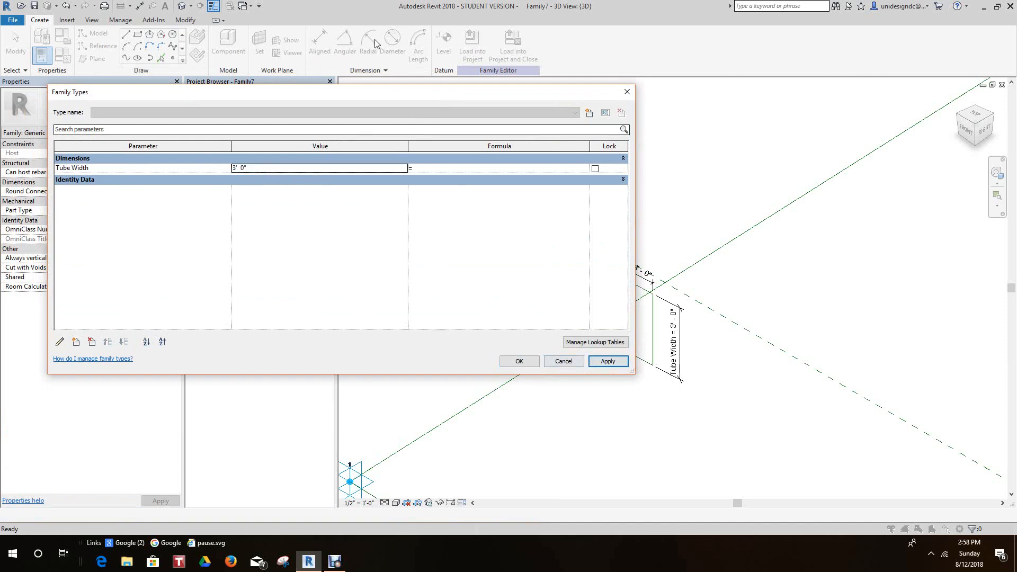
# Set Tube Width back to 1' 0" and apply the value
pyautogui.moveTo(392, 93); pyautogui.dragTo(439, 90)
pyautogui.click(306, 163)
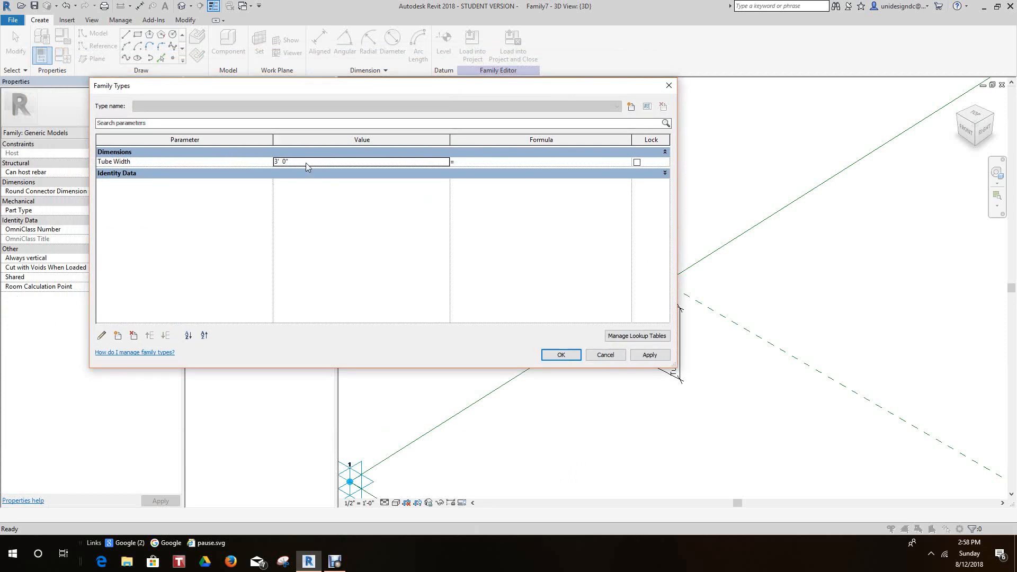
pyautogui.click(306, 159)
pyautogui.click(650, 356)
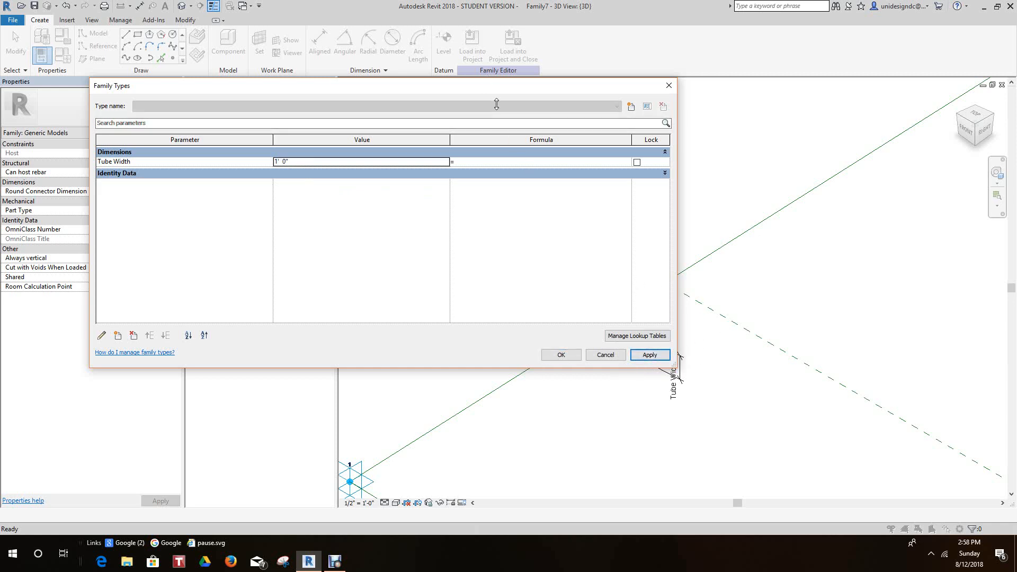
# Create a new family type named 1 with the current Tube Width
pyautogui.moveTo(486, 87); pyautogui.dragTo(490, 120)
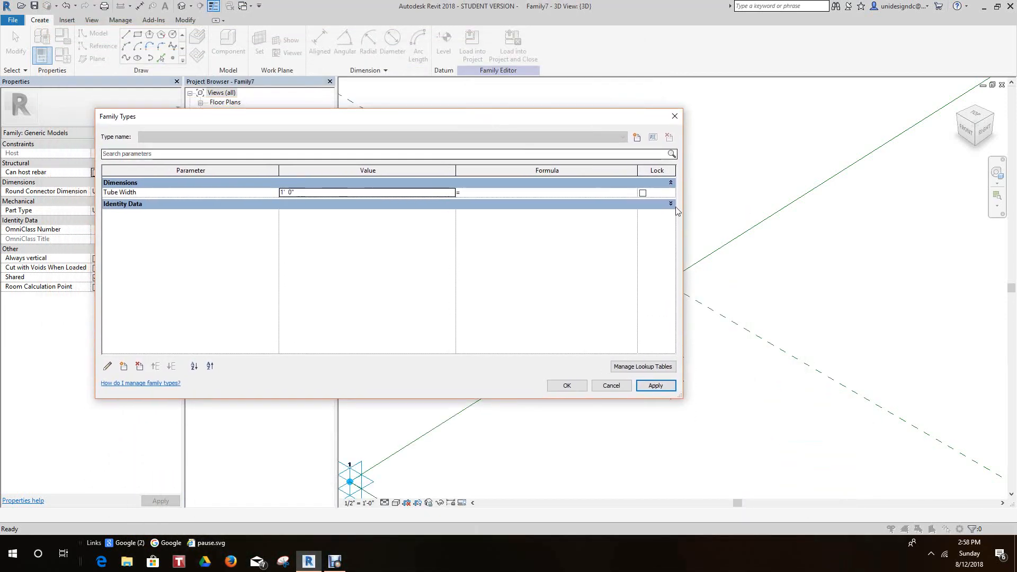
pyautogui.click(636, 137)
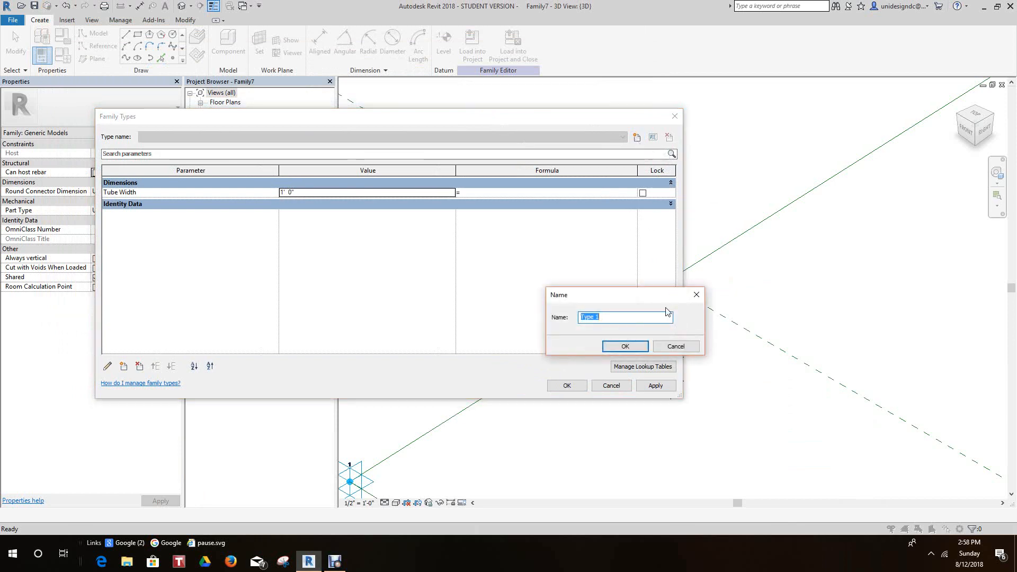
pyautogui.write('1')
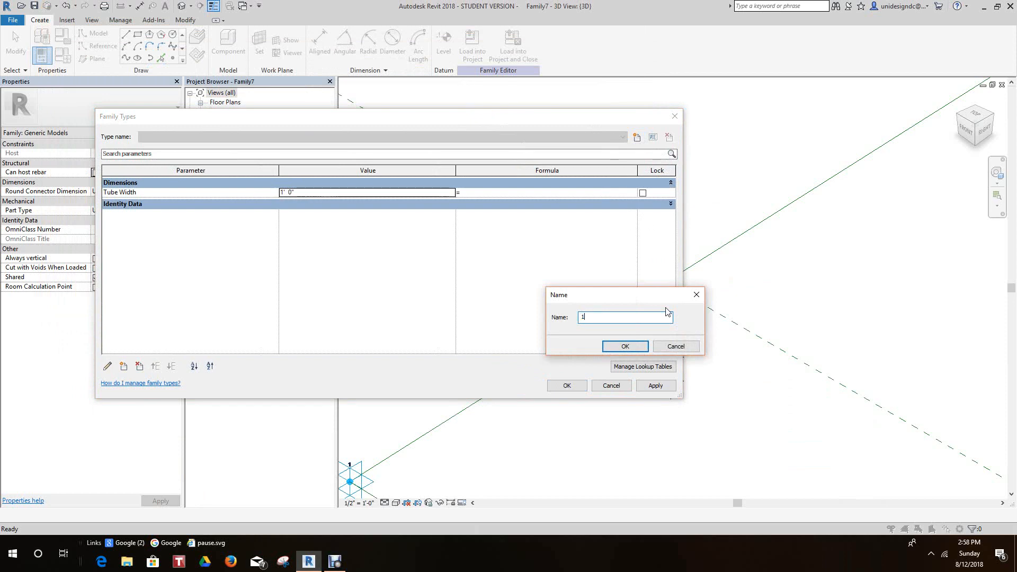
pyautogui.click(625, 347)
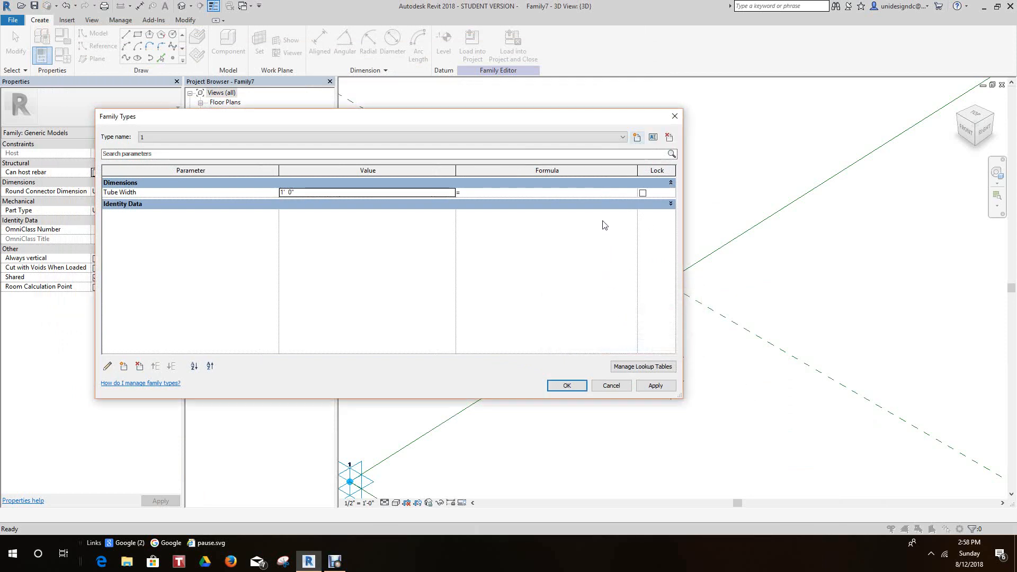
# Create a family type named 2 and set its Tube Width to 2' 0"
pyautogui.click(636, 139)
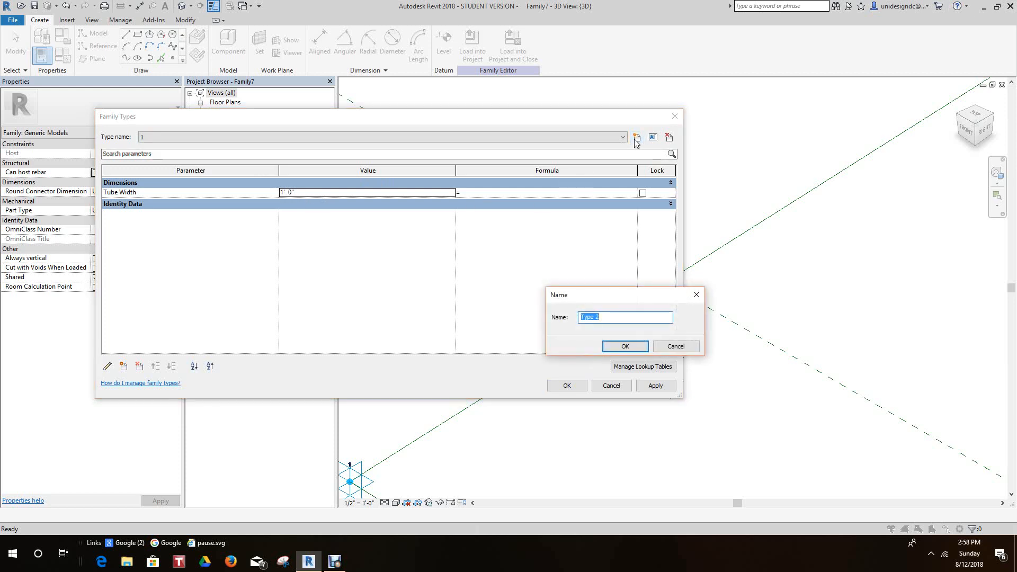
pyautogui.click(626, 346)
pyautogui.click(309, 193)
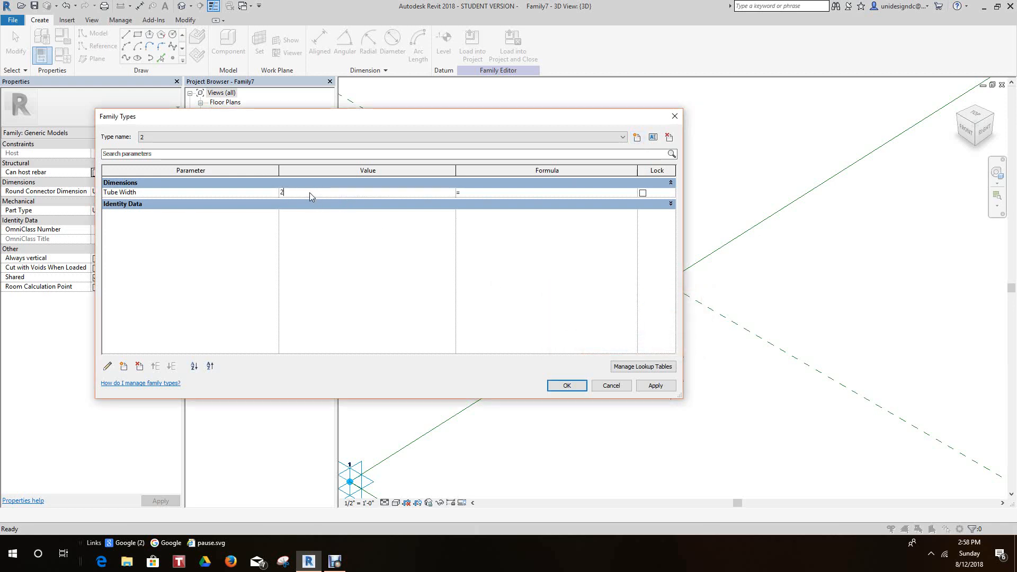
pyautogui.click(655, 386)
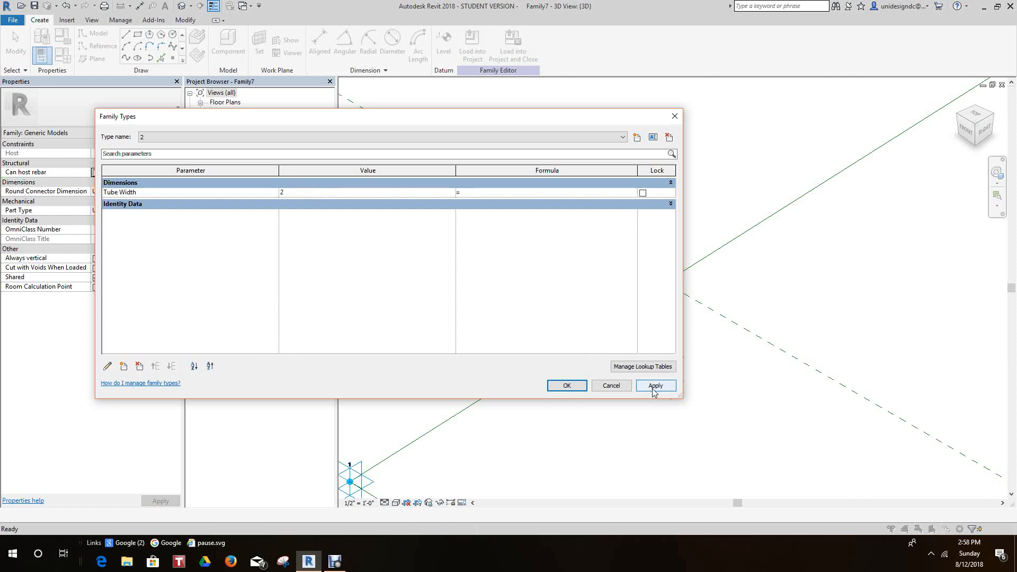
# Create a family type named 3, set its Tube Width to 3' 0", and accept the family types
pyautogui.click(637, 137)
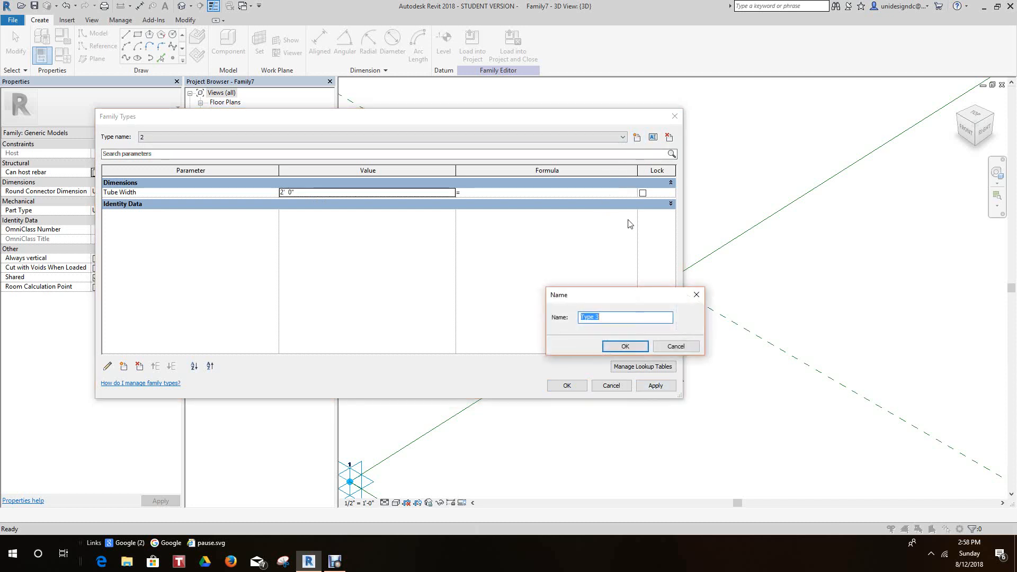
pyautogui.write('3')
pyautogui.click(628, 348)
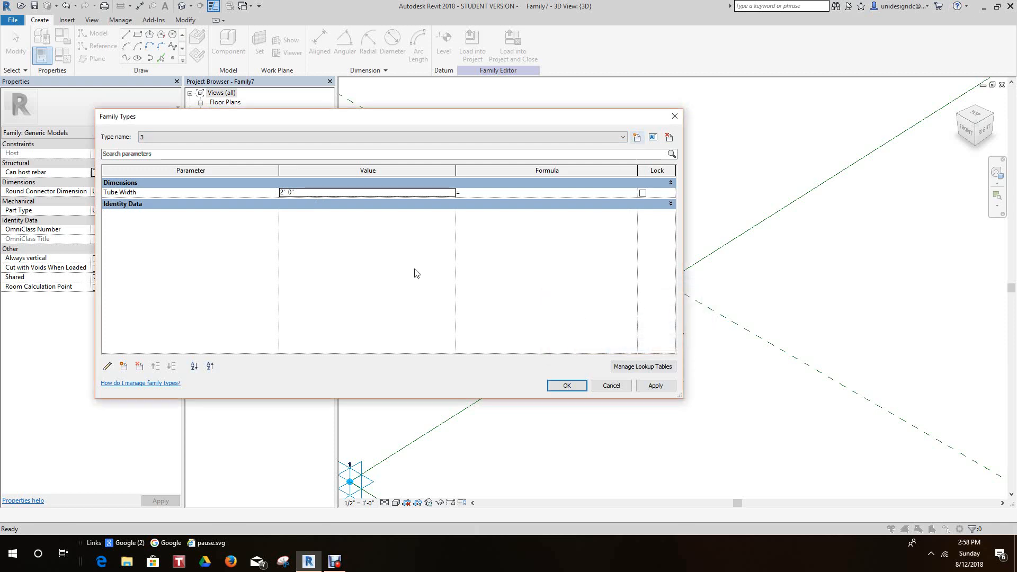
pyautogui.click(305, 192)
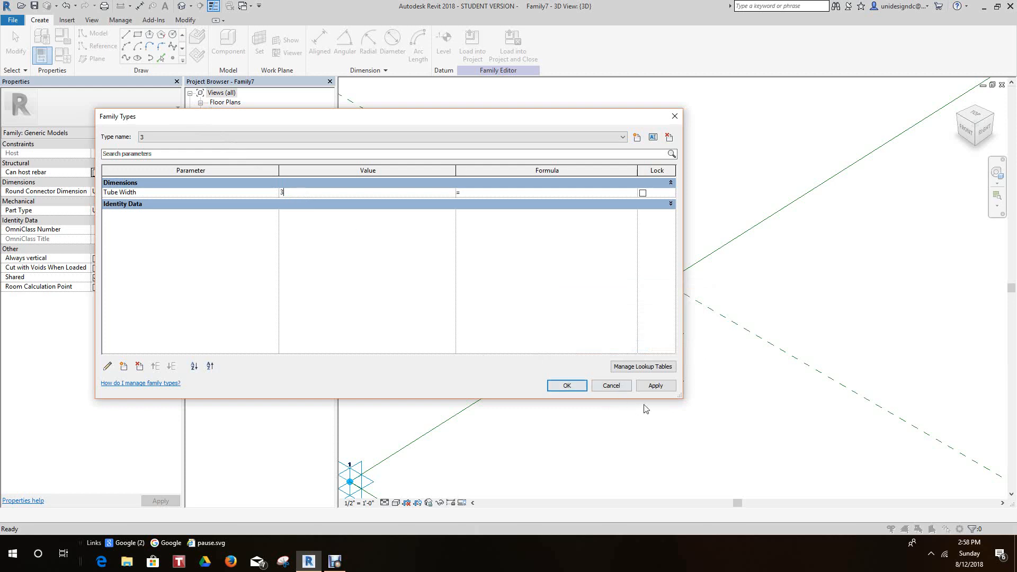
pyautogui.write('3')
pyautogui.click(570, 386)
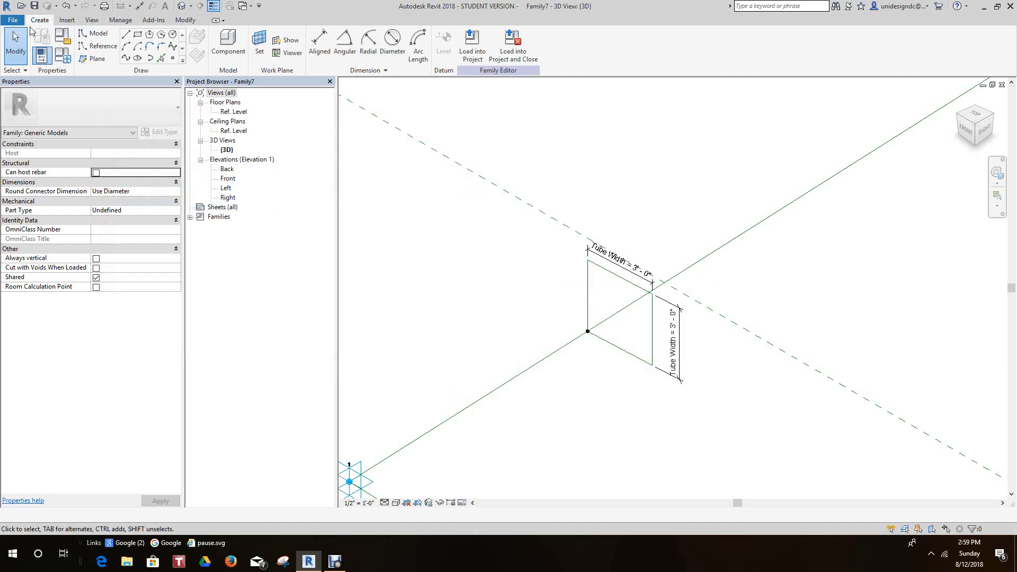
# Switch the current family type from 3 to 2, apply it and accept the family types
pyautogui.click(62, 56)
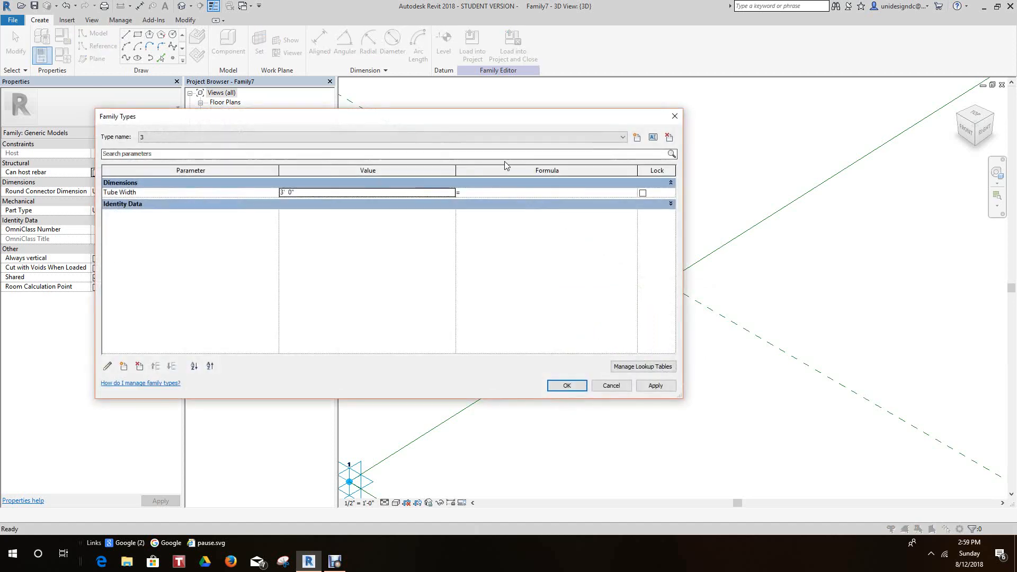
pyautogui.click(222, 137)
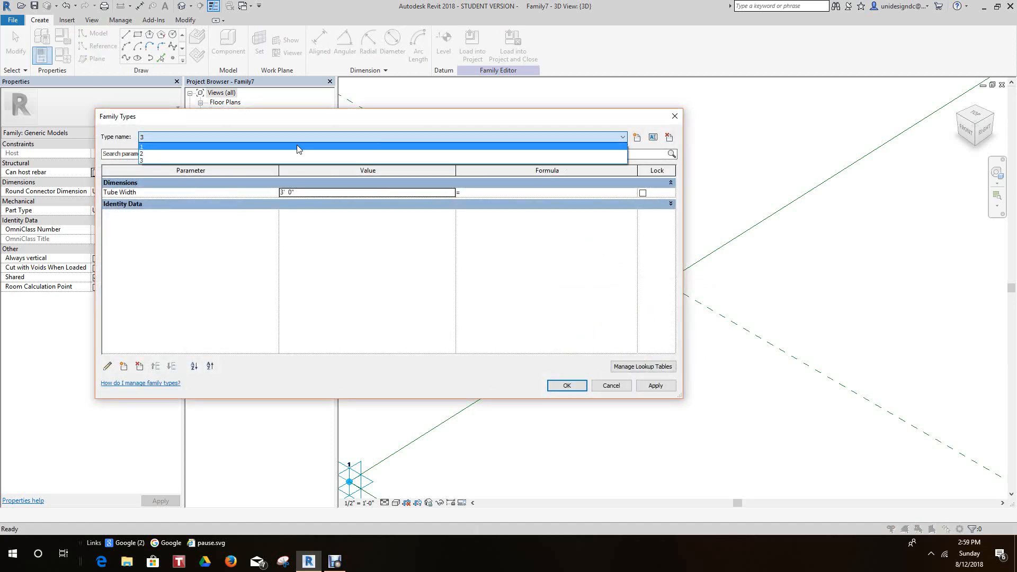
pyautogui.click(206, 154)
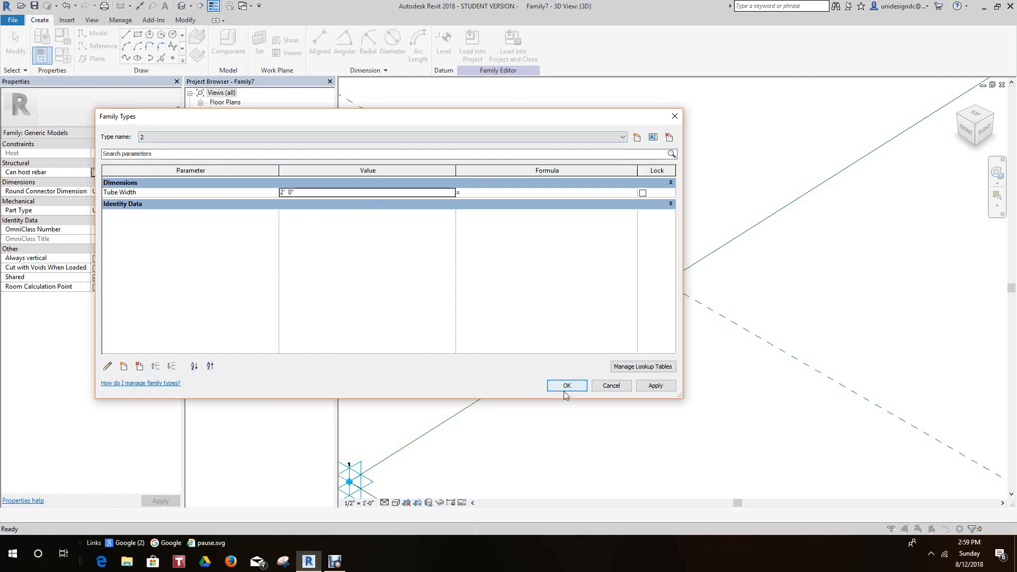
pyautogui.click(655, 386)
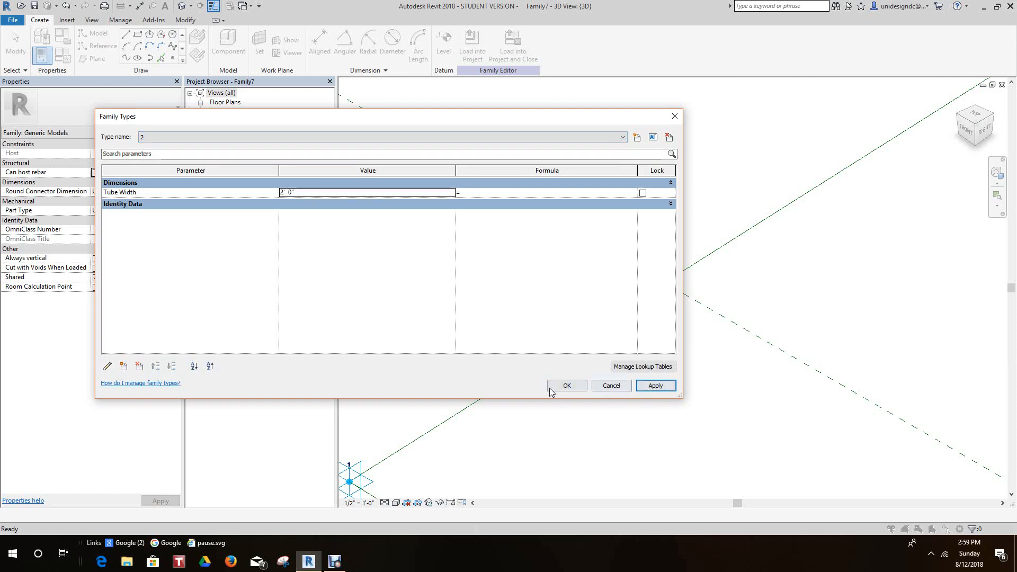
pyautogui.click(566, 386)
pyautogui.scroll(-1, 613, 330)
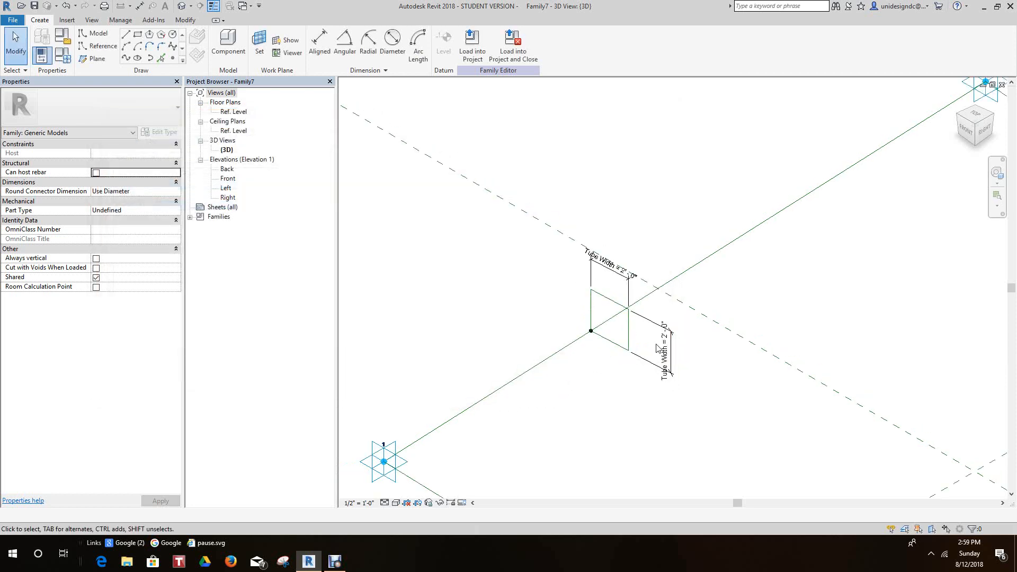
# Examine the resized square profile and its Tube Width dimensions on the reference line between adaptive points 1 and 2
pyautogui.scroll(4, 656, 347)
pyautogui.moveTo(693, 338); pyautogui.dragTo(726, 313, button='middle')
pyautogui.scroll(-2, 711, 375)
pyautogui.scroll(-2, 711, 381)
pyautogui.moveTo(709, 385); pyautogui.dragTo(730, 357, button='middle')
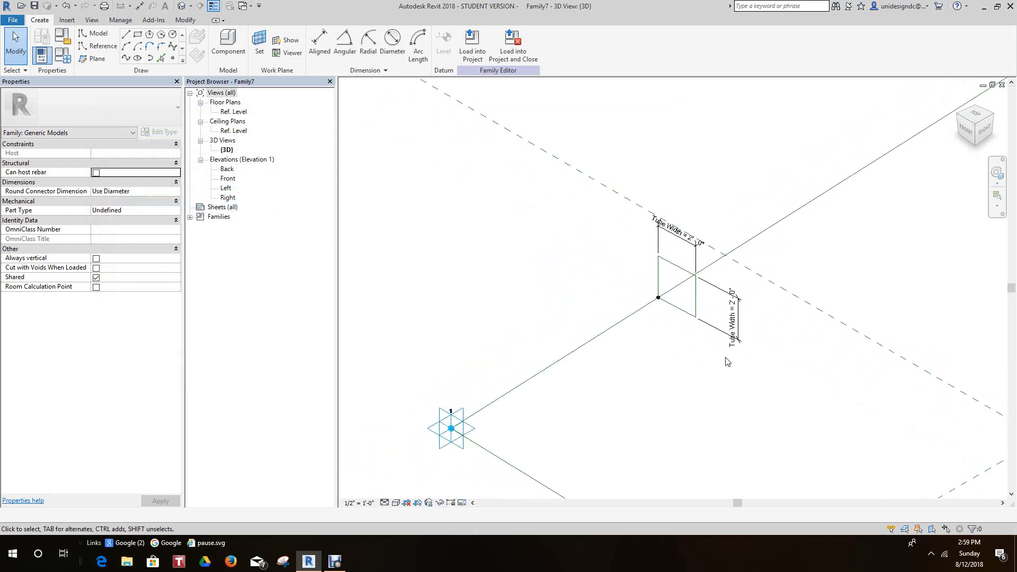
pyautogui.scroll(-2, 719, 369)
pyautogui.moveTo(714, 392); pyautogui.dragTo(668, 396, button='middle')
pyautogui.scroll(3, 686, 391)
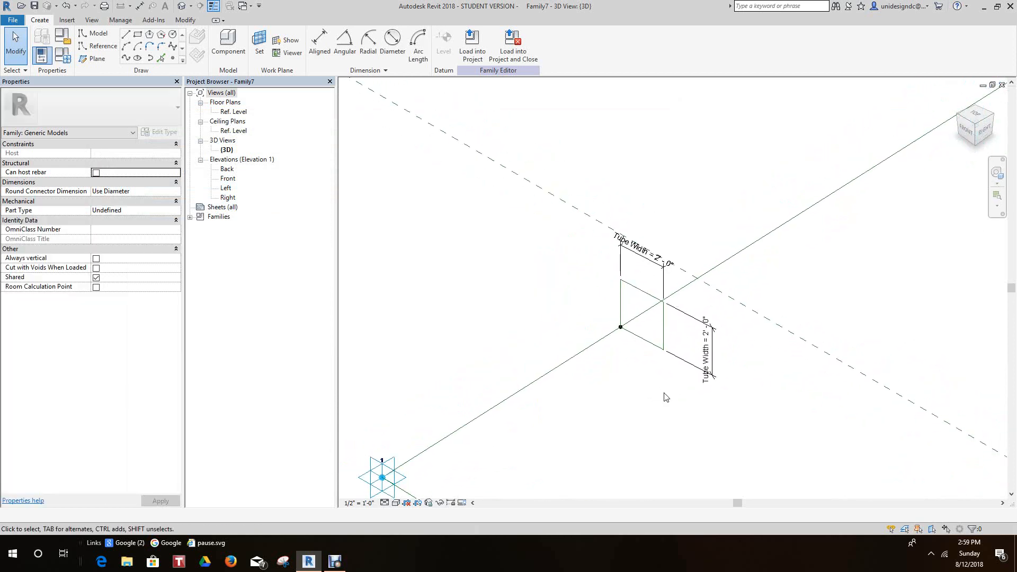
pyautogui.scroll(1, 645, 361)
pyautogui.scroll(-3, 644, 363)
pyautogui.moveTo(643, 347); pyautogui.dragTo(624, 273, button='middle')
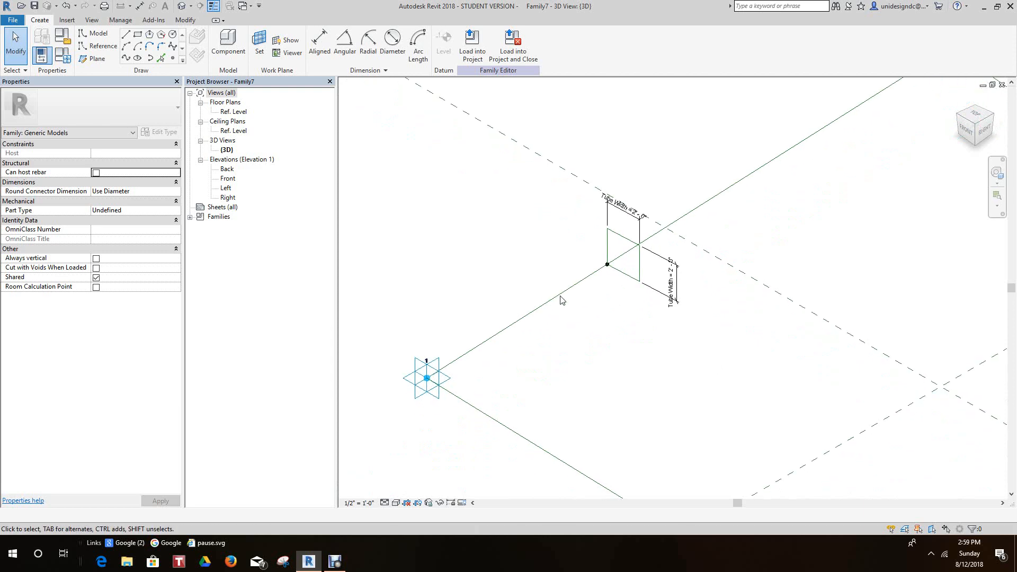
pyautogui.scroll(-3, 636, 331)
pyautogui.moveTo(671, 352); pyautogui.dragTo(670, 397, button='middle')
pyautogui.scroll(-2, 657, 391)
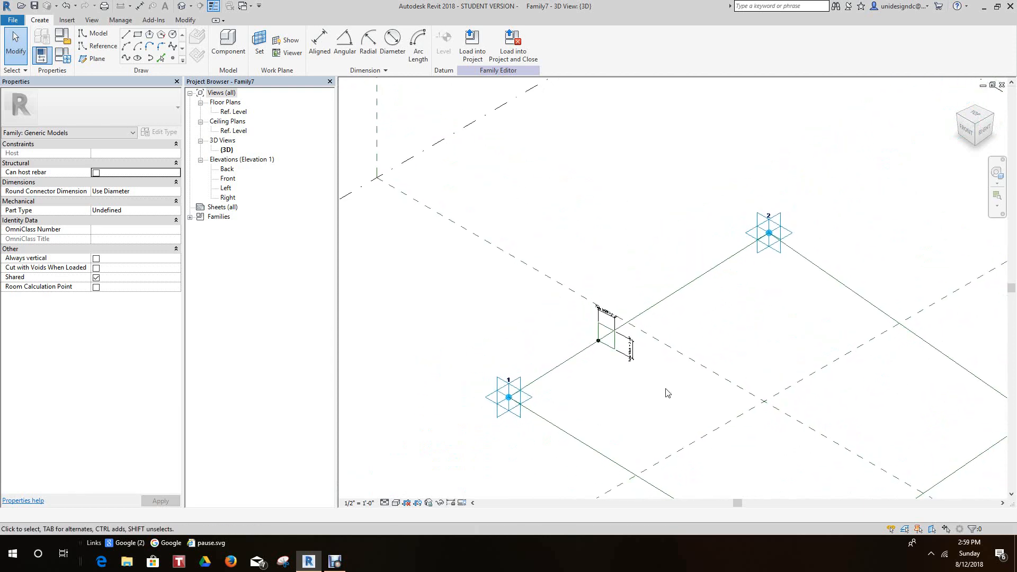
pyautogui.scroll(3, 617, 360)
# Switch the current family type to 1, apply it and check the square profile's size
pyautogui.click(64, 56)
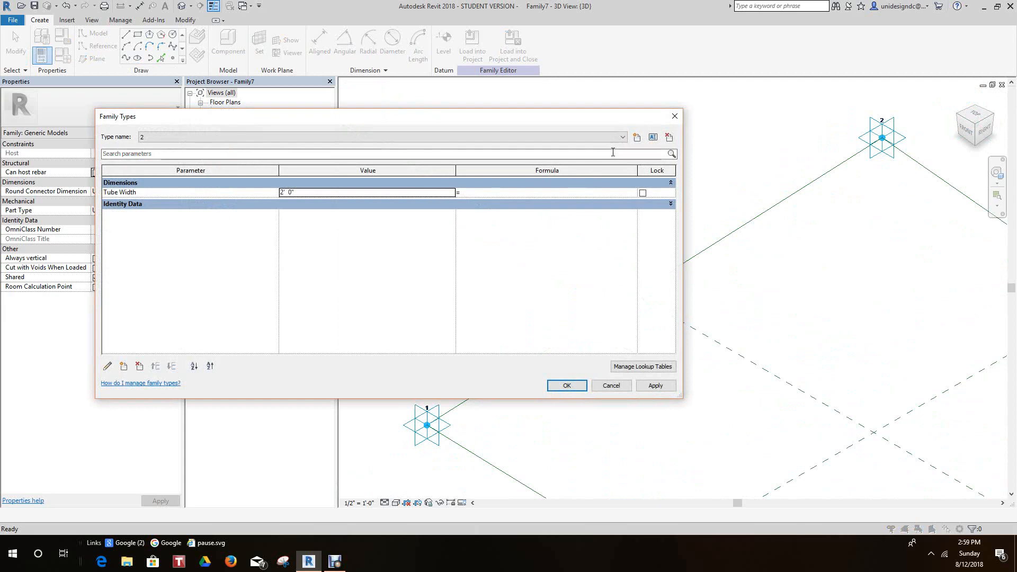
pyautogui.click(622, 137)
pyautogui.click(265, 148)
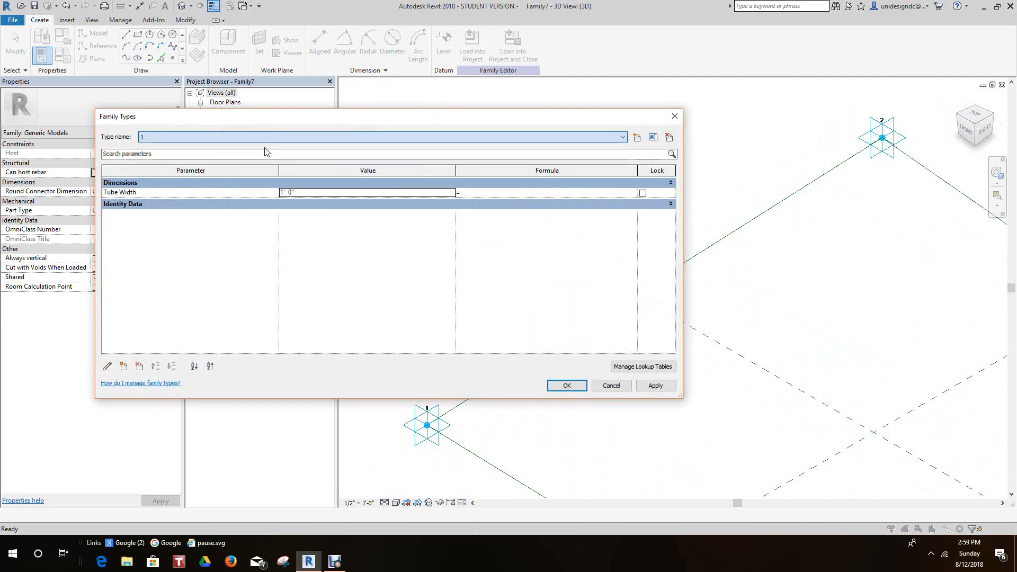
pyautogui.click(655, 386)
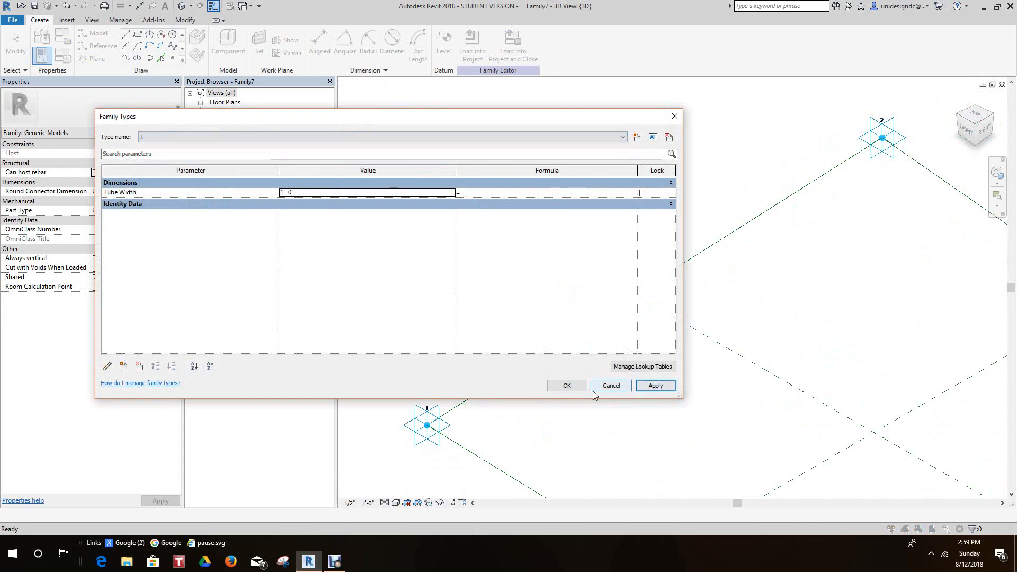
pyautogui.click(565, 385)
pyautogui.scroll(-1, 603, 321)
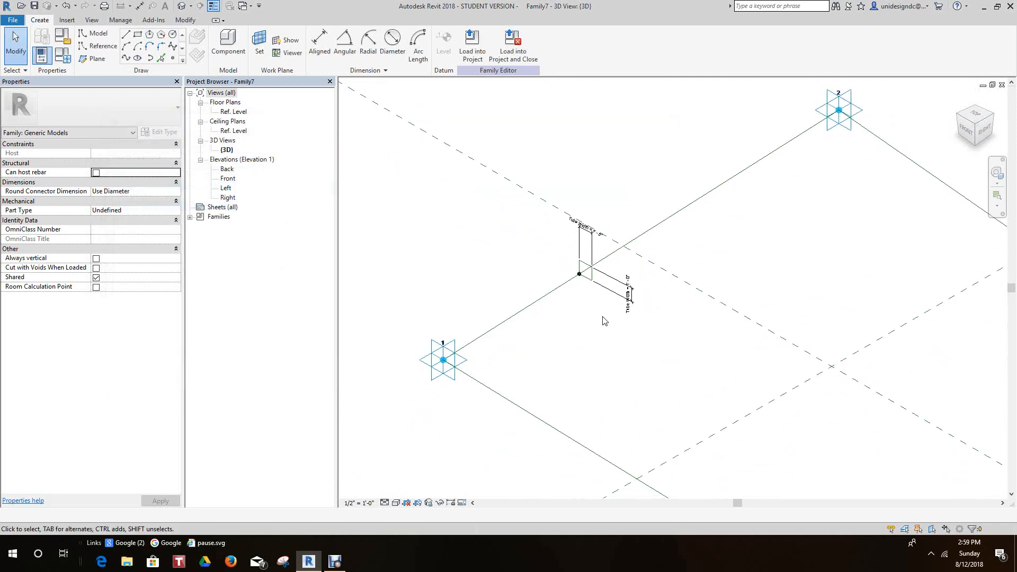
pyautogui.scroll(4, 582, 292)
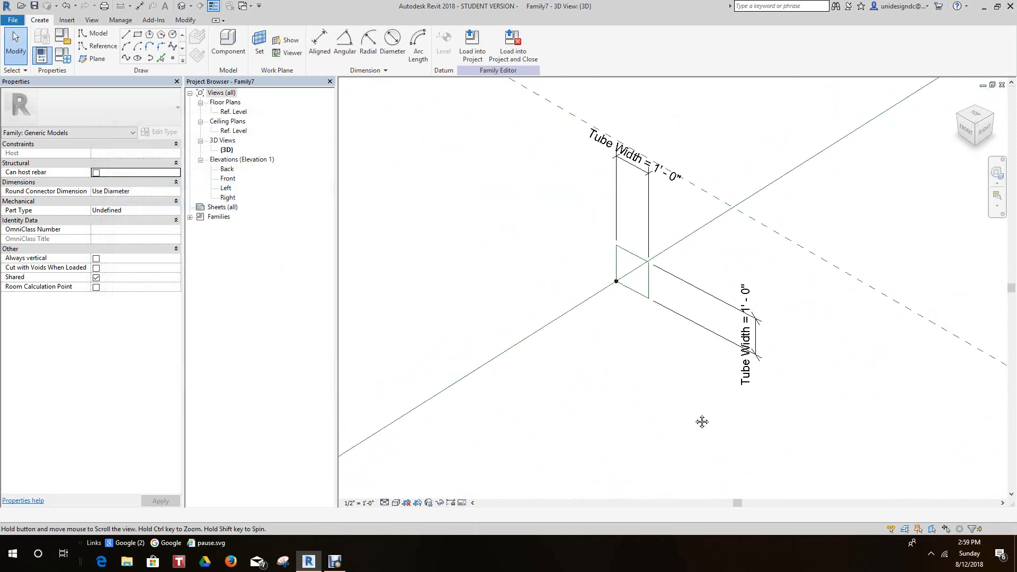
# Try to create a solid form from the reference line loop through the four adaptive points, using the box extrusion option
pyautogui.press('Tab')
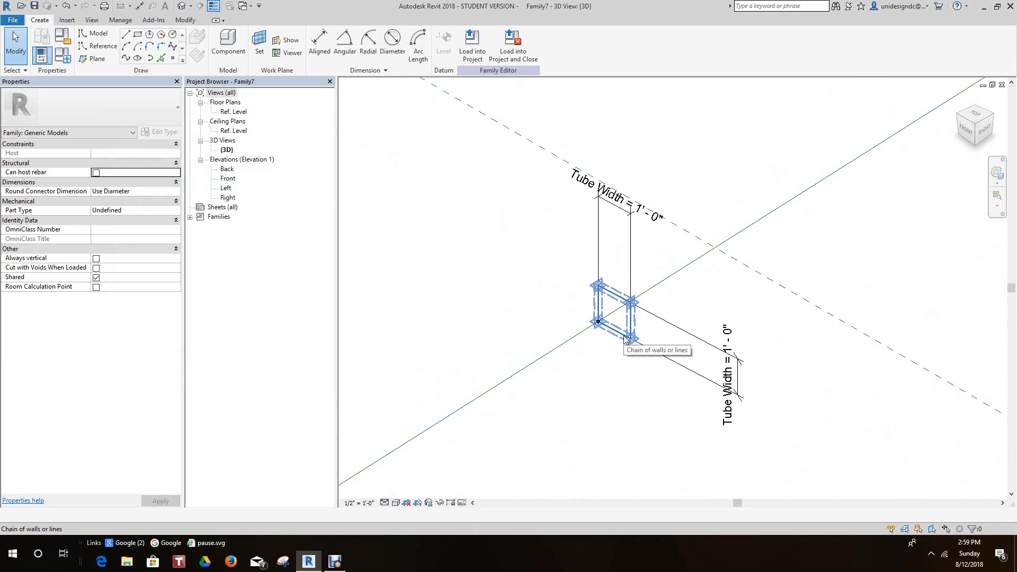
pyautogui.click(625, 339)
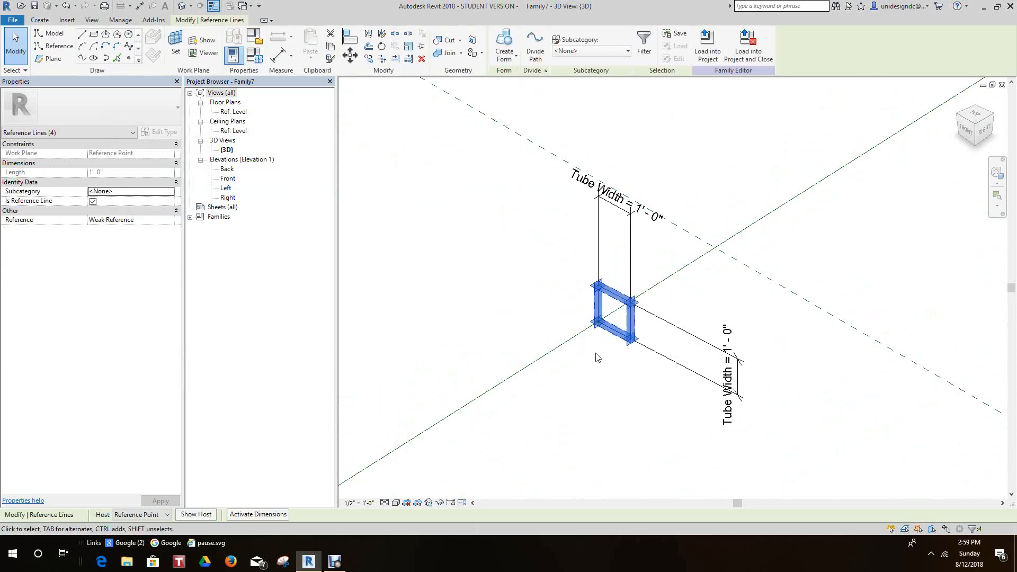
pyautogui.press('Tab')
pyautogui.click(560, 351)
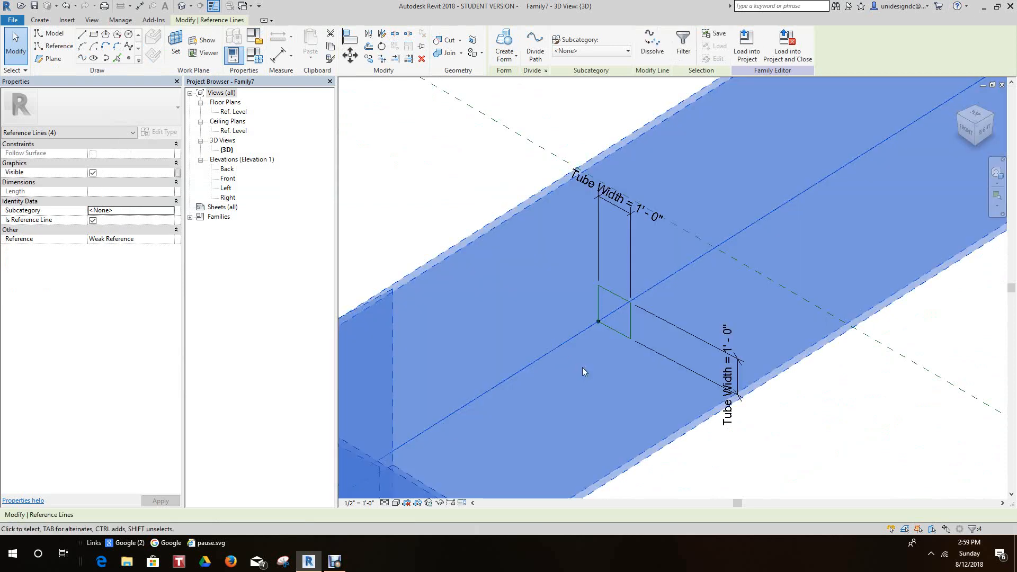
pyautogui.scroll(-5, 583, 365)
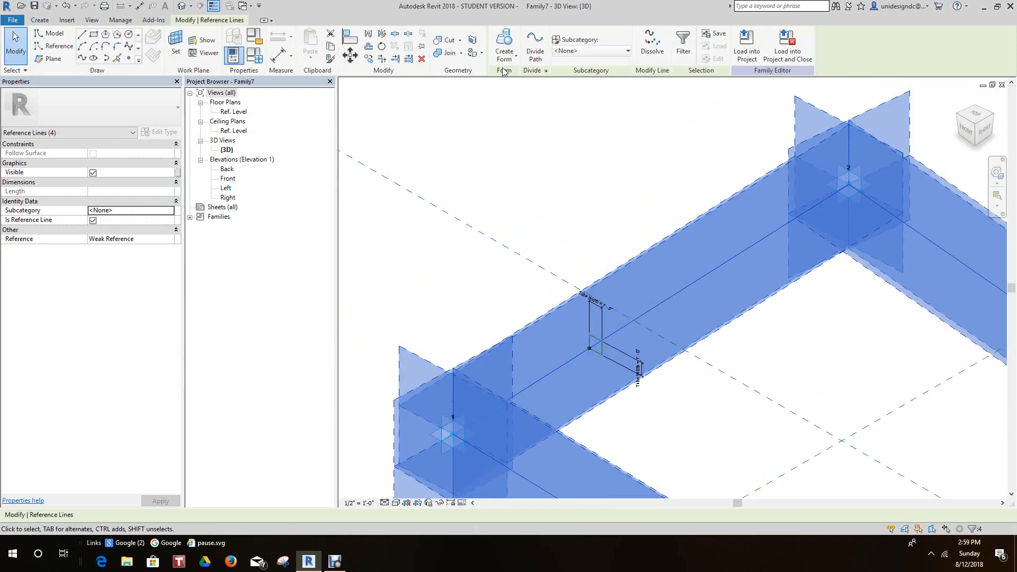
pyautogui.click(505, 59)
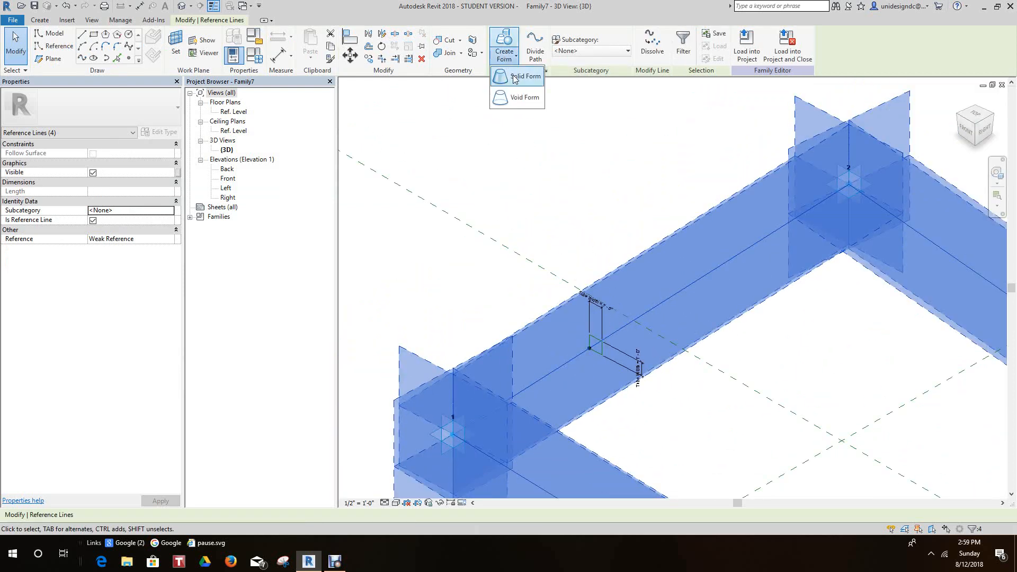
pyautogui.click(523, 76)
pyautogui.scroll(-4, 602, 297)
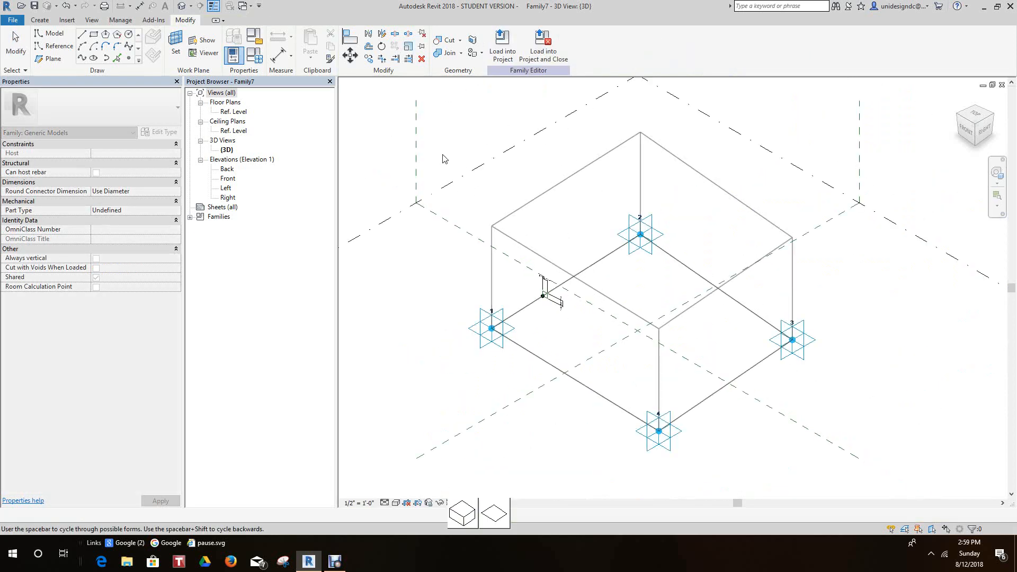
pyautogui.click(475, 107)
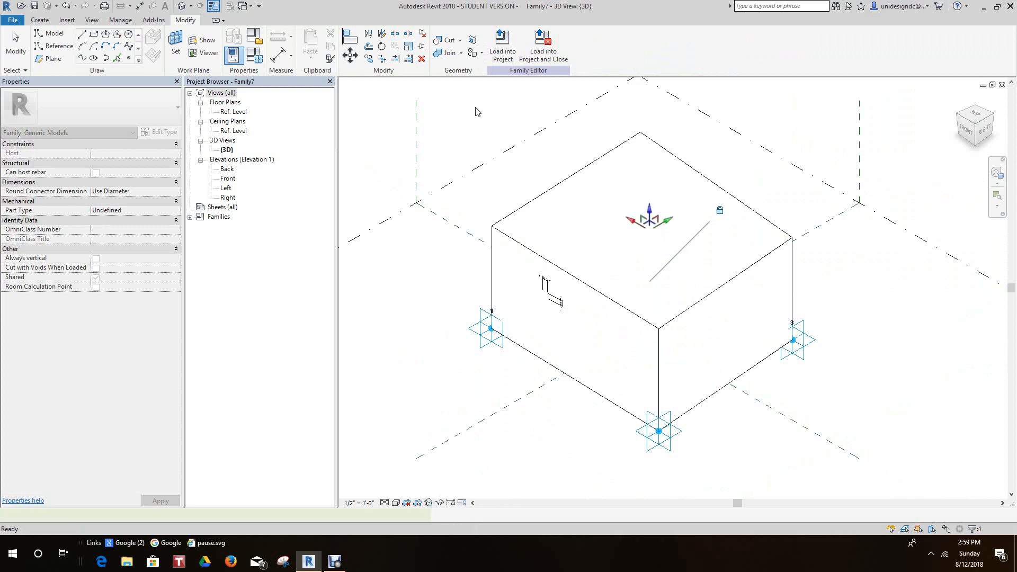
# Undo the box-shaped solid form and the switch to family type 1
pyautogui.moveTo(493, 125); pyautogui.dragTo(494, 127, button='middle')
pyautogui.click(497, 130)
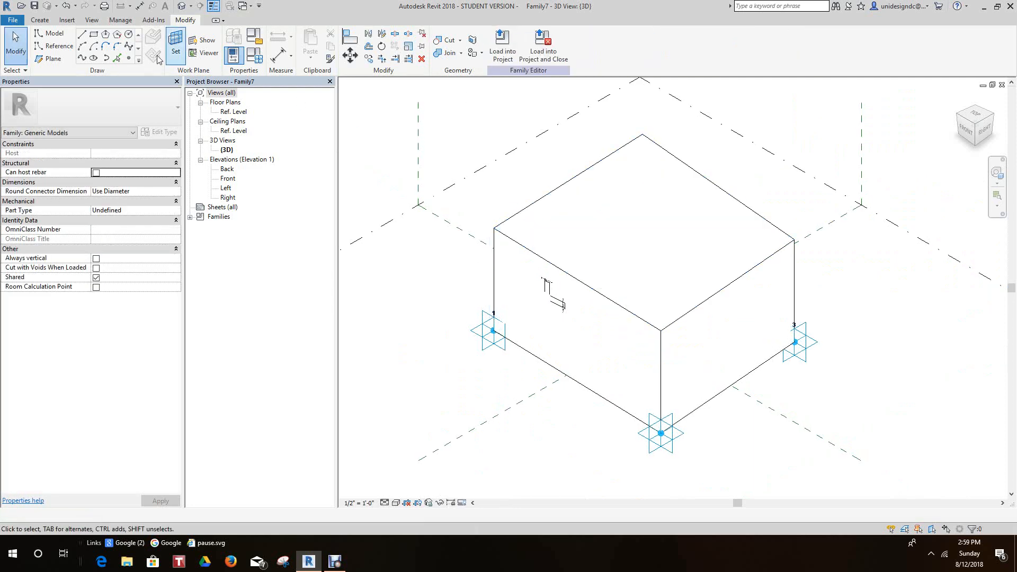
pyautogui.click(66, 6)
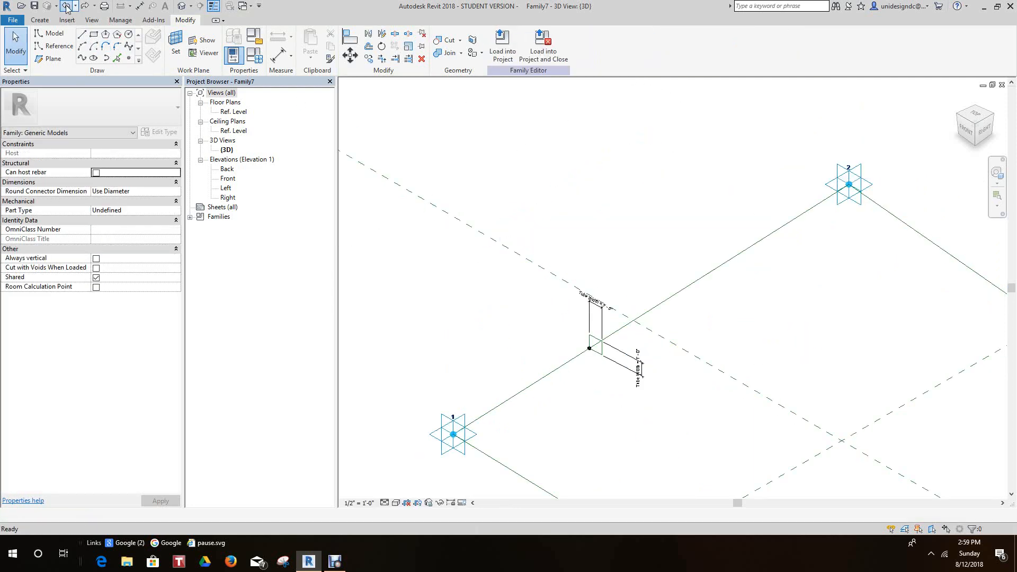
# Create a solid form by sweeping the square profile chain along the four-line reference loop through the adaptive points
pyautogui.scroll(5, 604, 344)
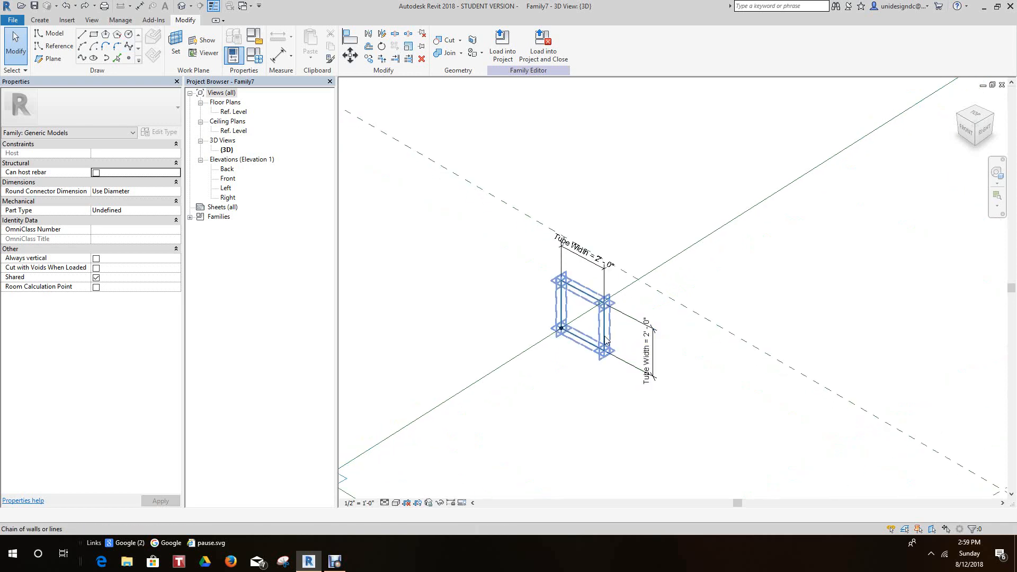
pyautogui.click(582, 341)
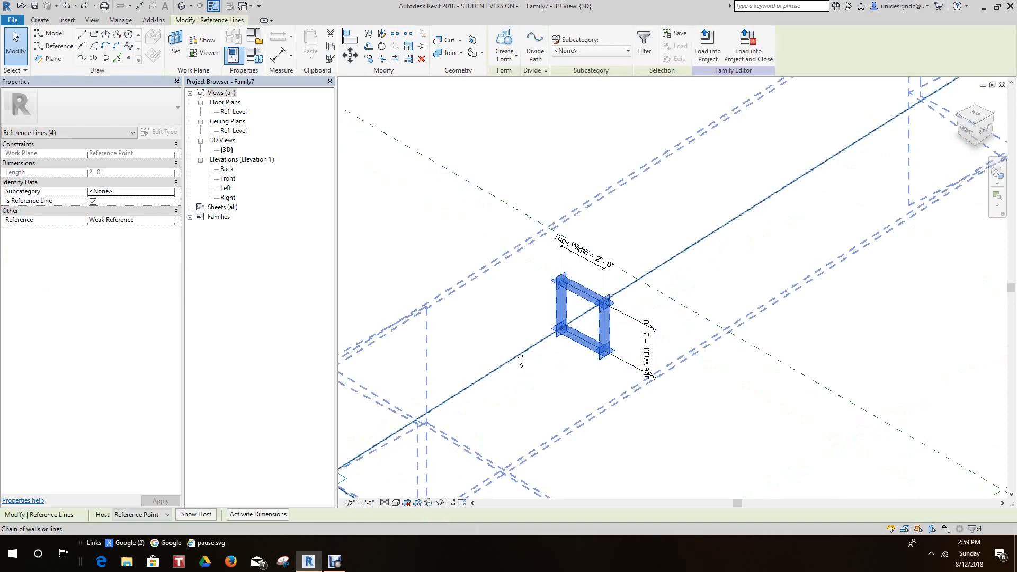
pyautogui.keyDown('ctrl'); pyautogui.click(516, 357); pyautogui.keyUp('ctrl')
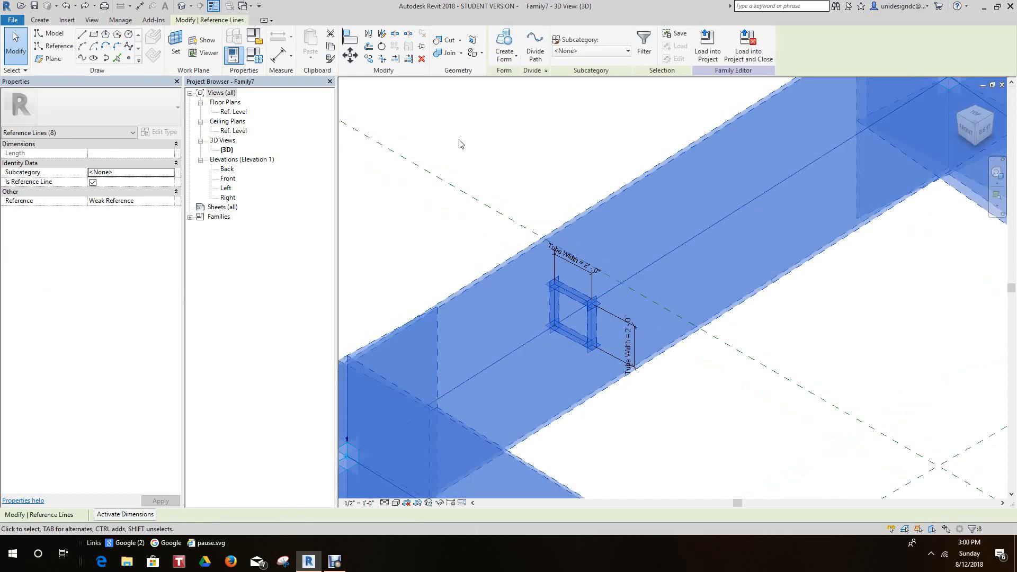
pyautogui.click(516, 56)
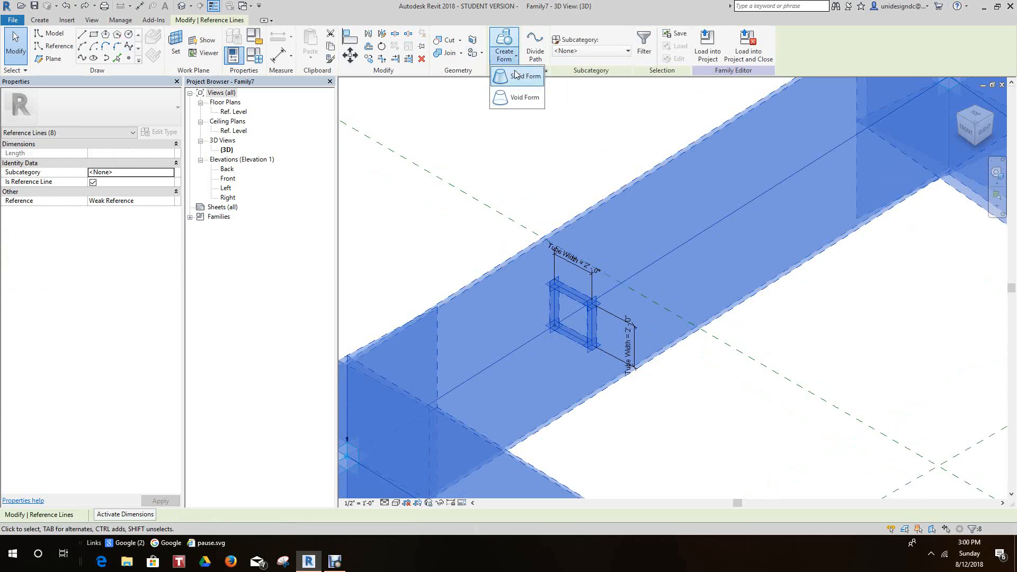
pyautogui.click(516, 82)
pyautogui.moveTo(625, 281); pyautogui.dragTo(693, 325, button='middle')
pyautogui.scroll(-4, 722, 310)
pyautogui.scroll(3, 724, 266)
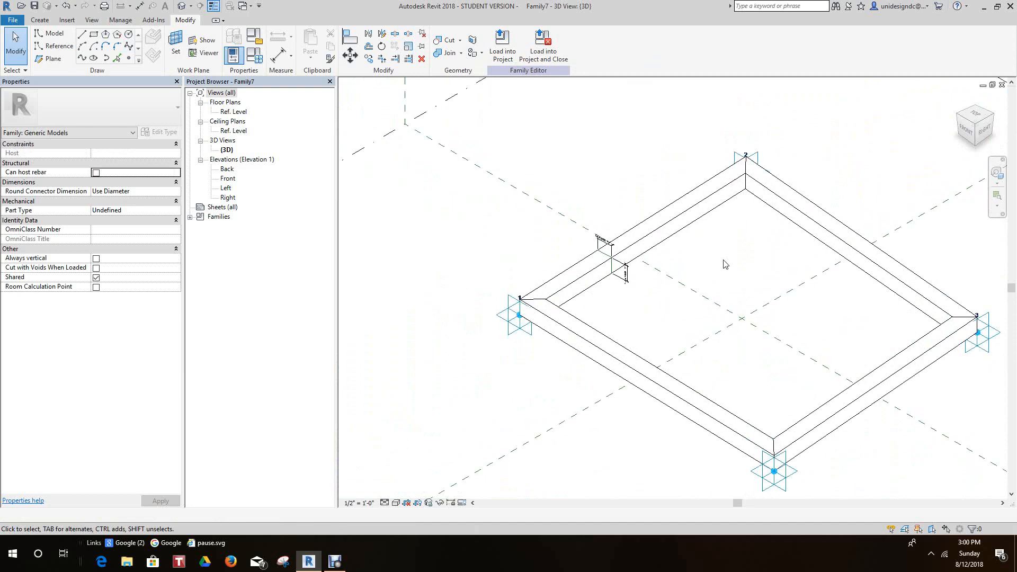
# Inspect the swept square tube frame, including its corners at the adaptive points and the area around the dimensioned profile
pyautogui.moveTo(727, 260); pyautogui.dragTo(698, 244, button='middle')
pyautogui.scroll(-1, 697, 243)
pyautogui.scroll(2, 639, 256)
pyautogui.scroll(-3, 667, 295)
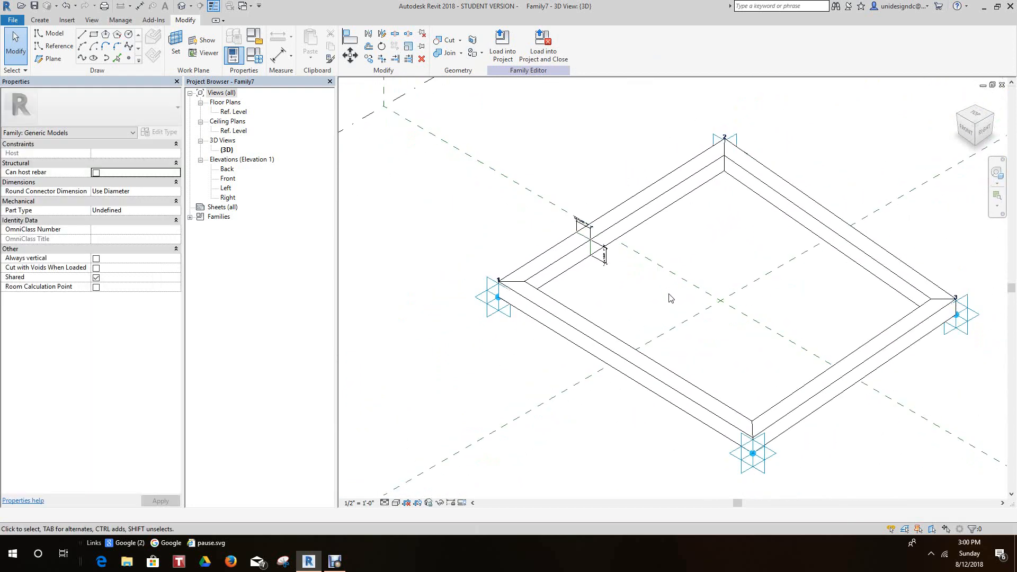
pyautogui.scroll(2, 716, 247)
pyautogui.scroll(-2, 710, 202)
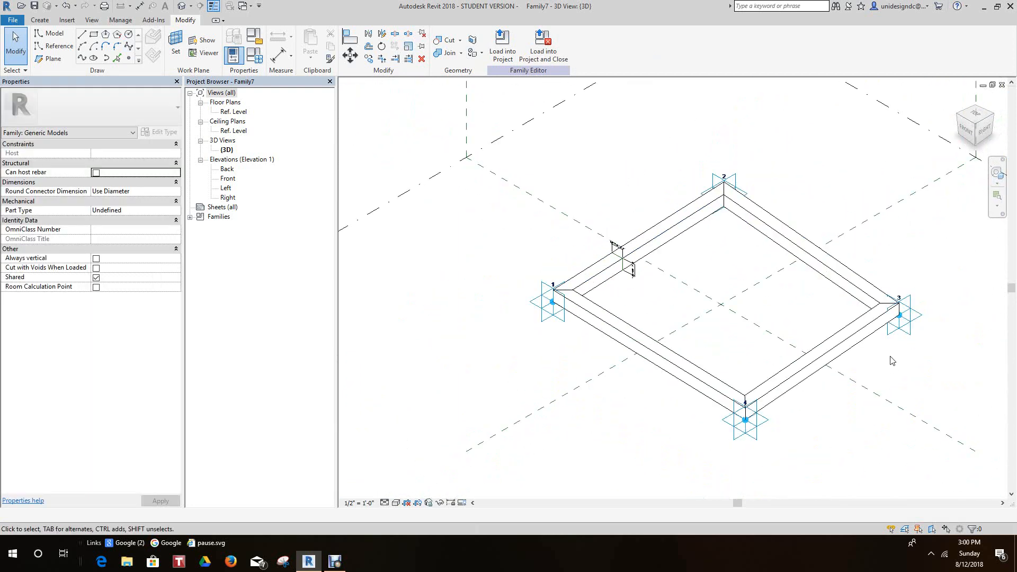
pyautogui.scroll(1, 892, 360)
pyautogui.moveTo(900, 362); pyautogui.dragTo(830, 391, button='middle')
pyautogui.press('Tab')
pyautogui.press('Tab')
pyautogui.click(831, 338)
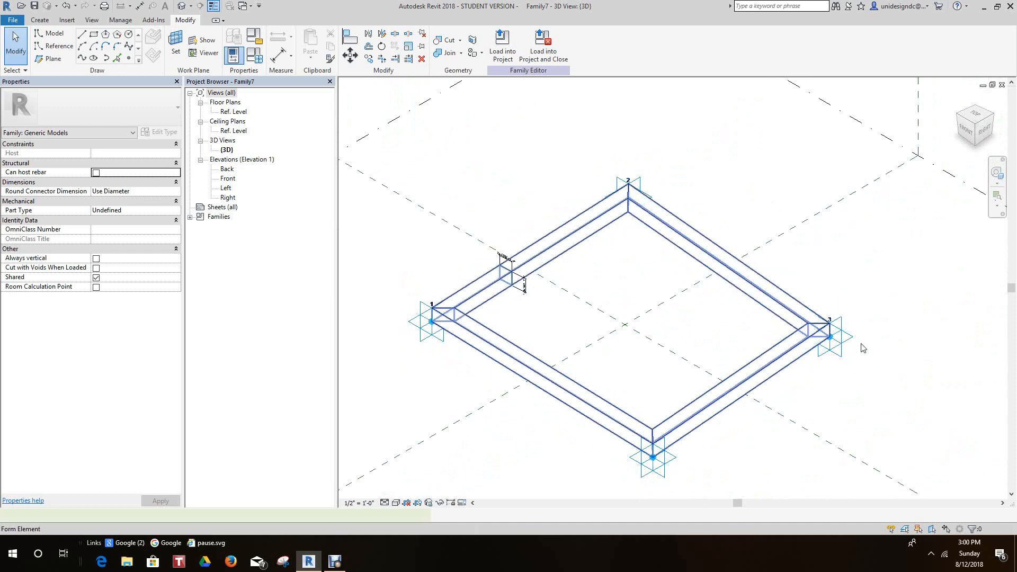
pyautogui.press('Escape')
pyautogui.scroll(-2, 858, 378)
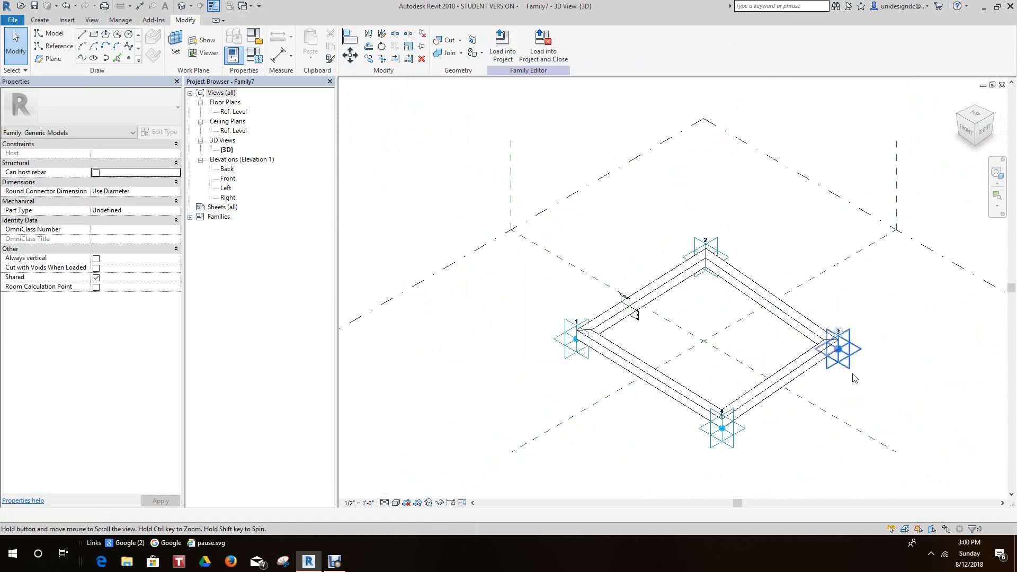
pyautogui.scroll(5, 717, 339)
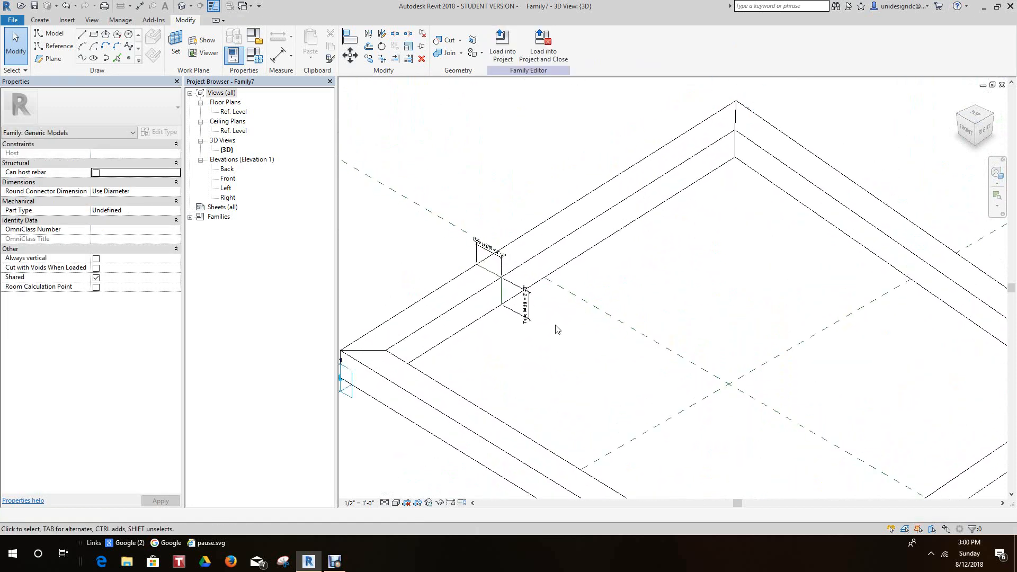
pyautogui.scroll(-5, 556, 328)
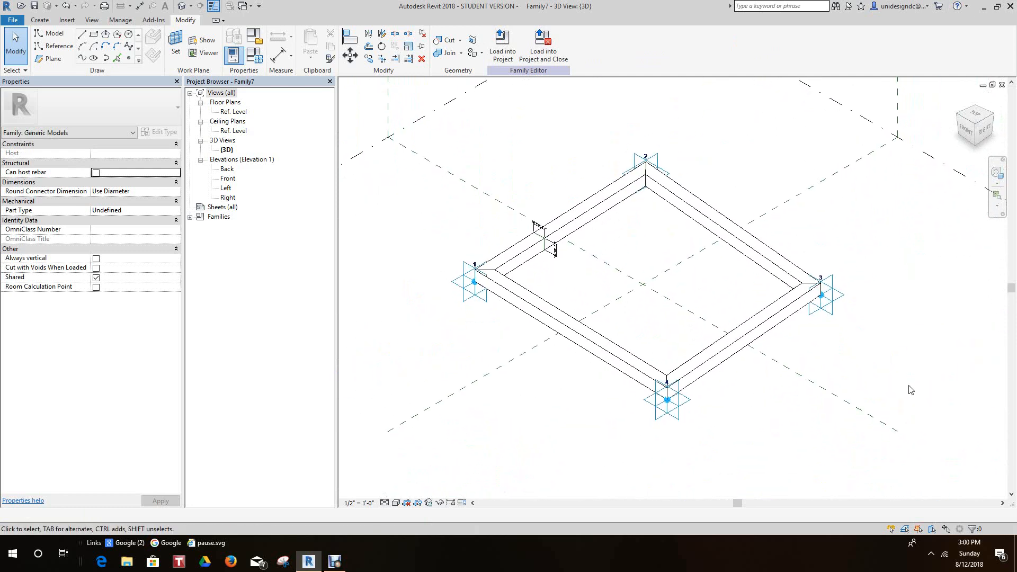
pyautogui.scroll(-1, 844, 426)
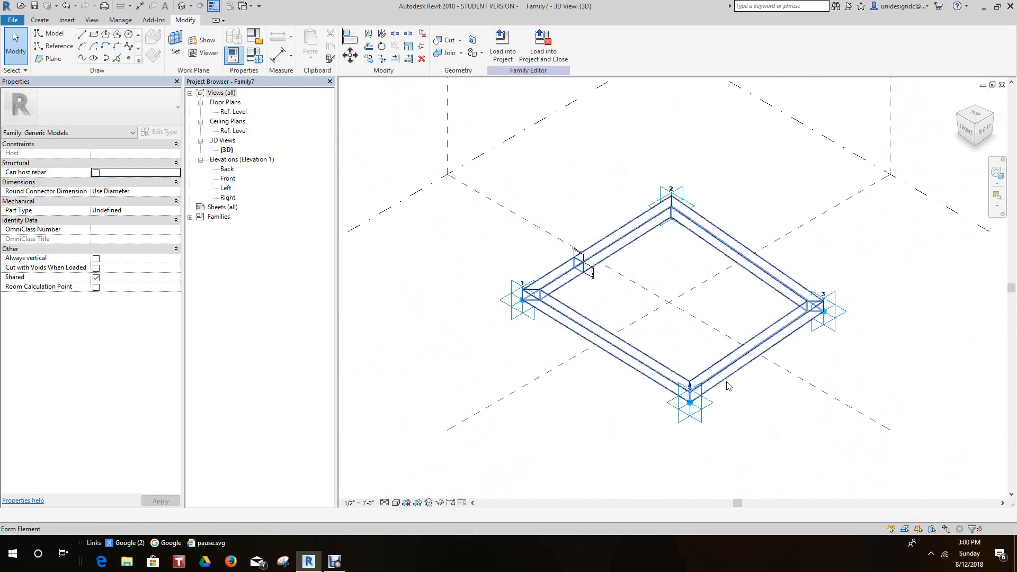
# Associate the swept tube frame's material with a new type-based family parameter named Tube Material
pyautogui.scroll(-1, 738, 394)
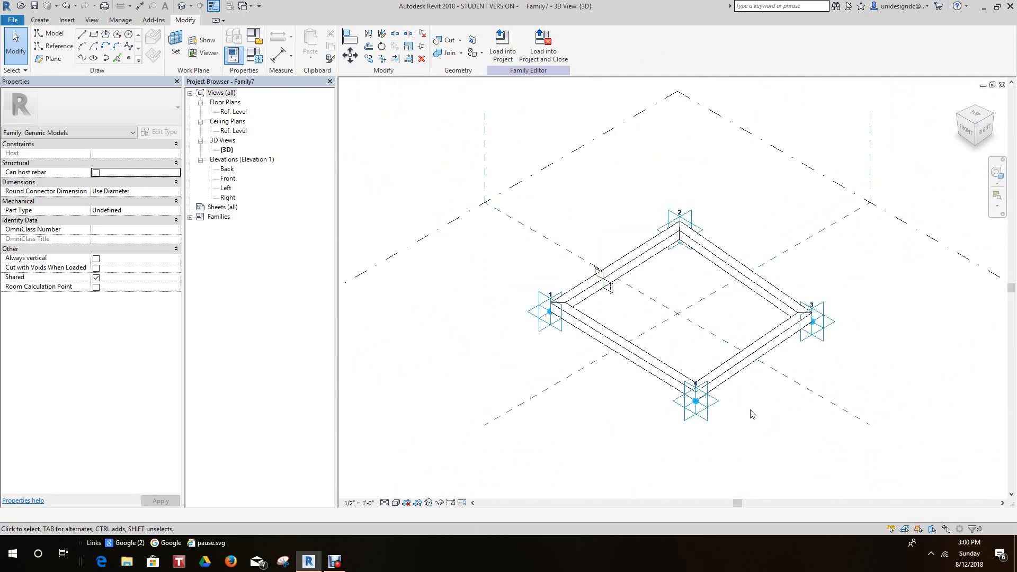
pyautogui.click(651, 375)
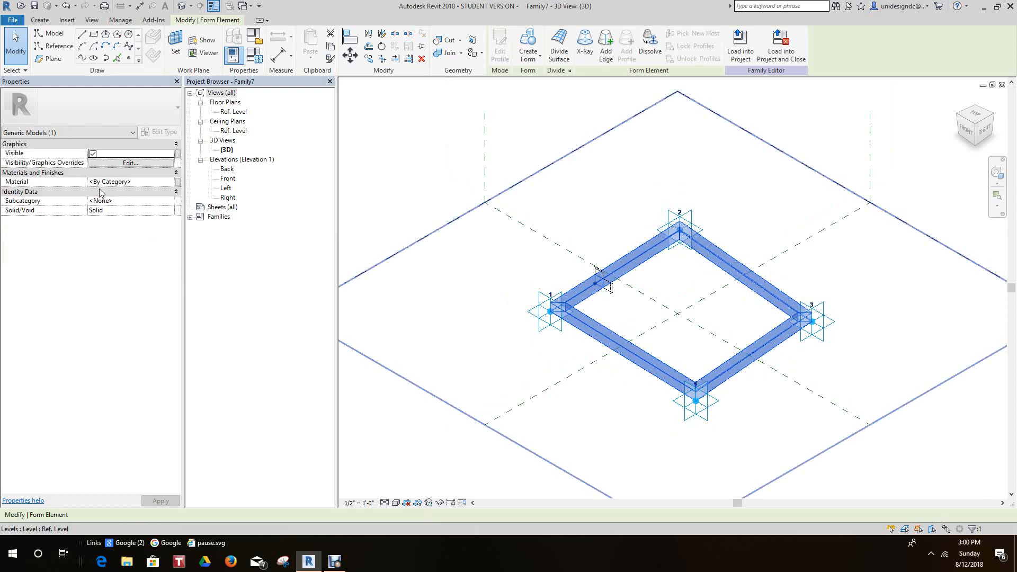
pyautogui.click(178, 183)
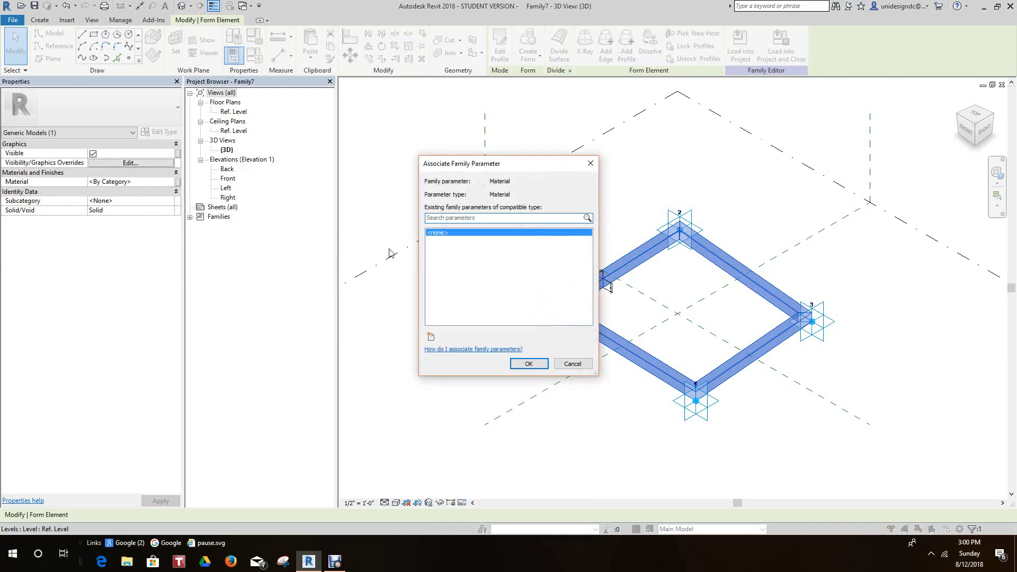
pyautogui.click(430, 336)
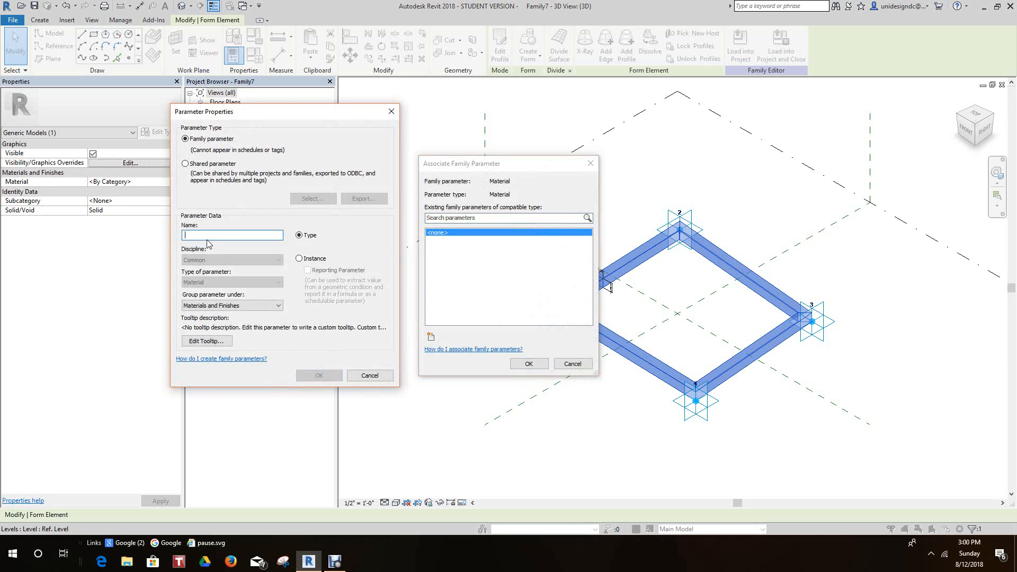
pyautogui.write('Tube Material')
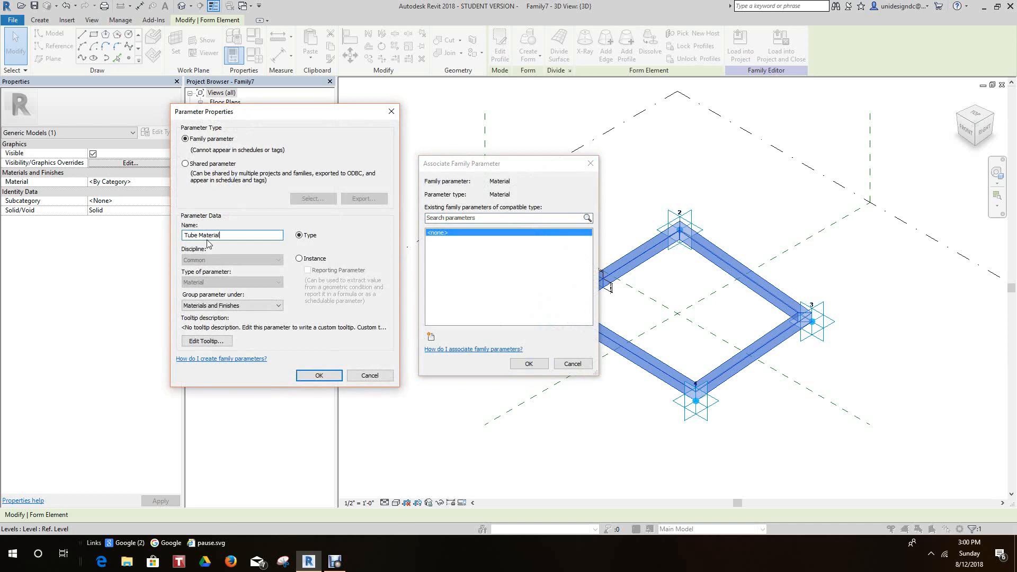
pyautogui.click(320, 375)
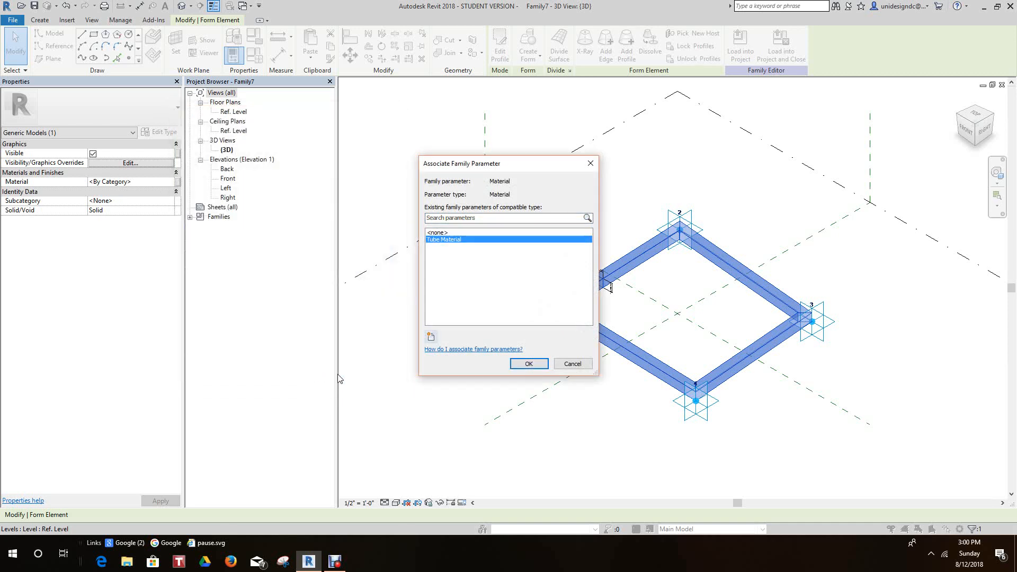
pyautogui.click(529, 365)
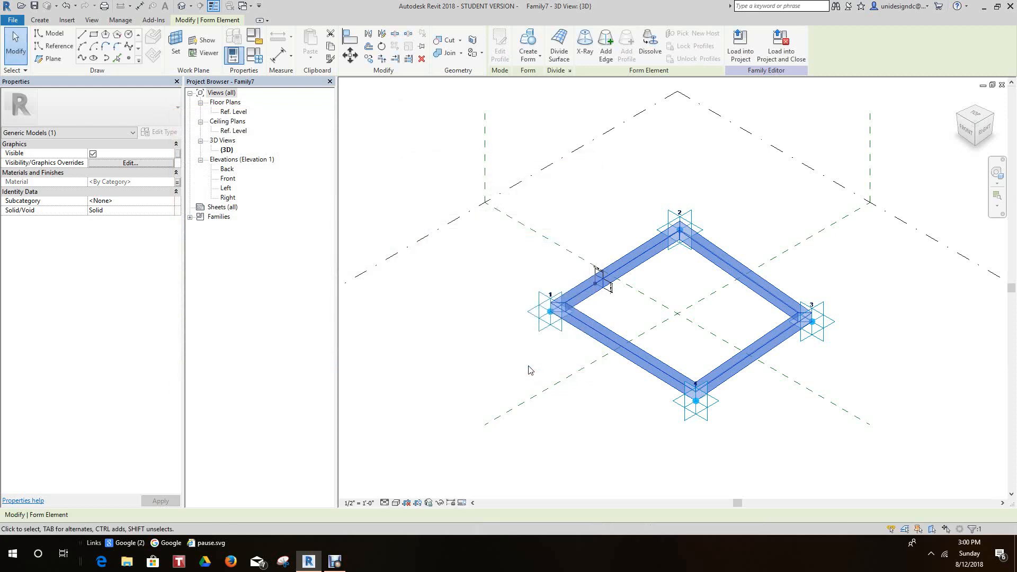
pyautogui.click(529, 365)
pyautogui.scroll(1, 614, 282)
pyautogui.scroll(-2, 613, 269)
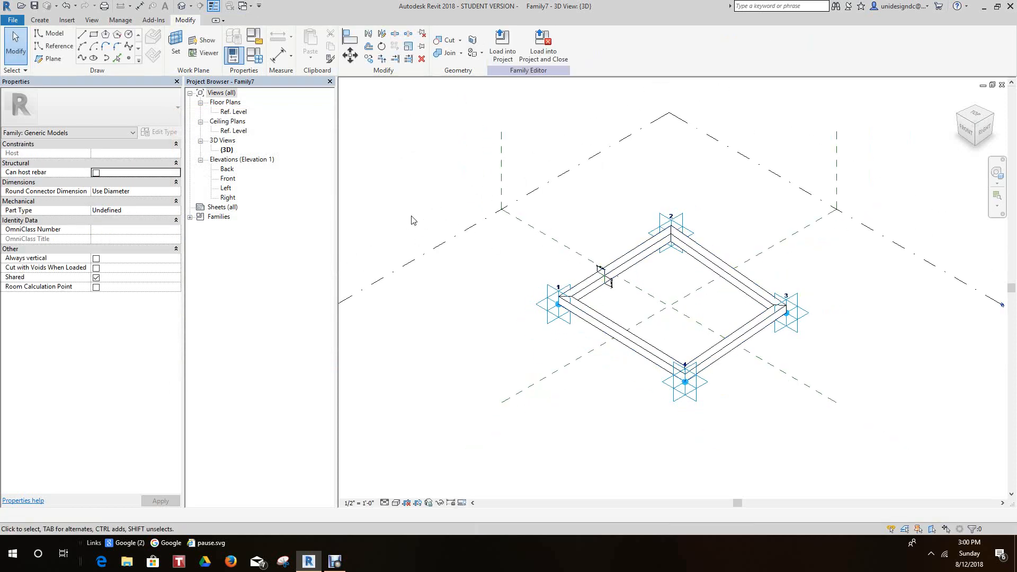
# For family type 2's Tube Material, add Steel, Galvanized from the Autodesk material library to the project materials
pyautogui.click(43, 22)
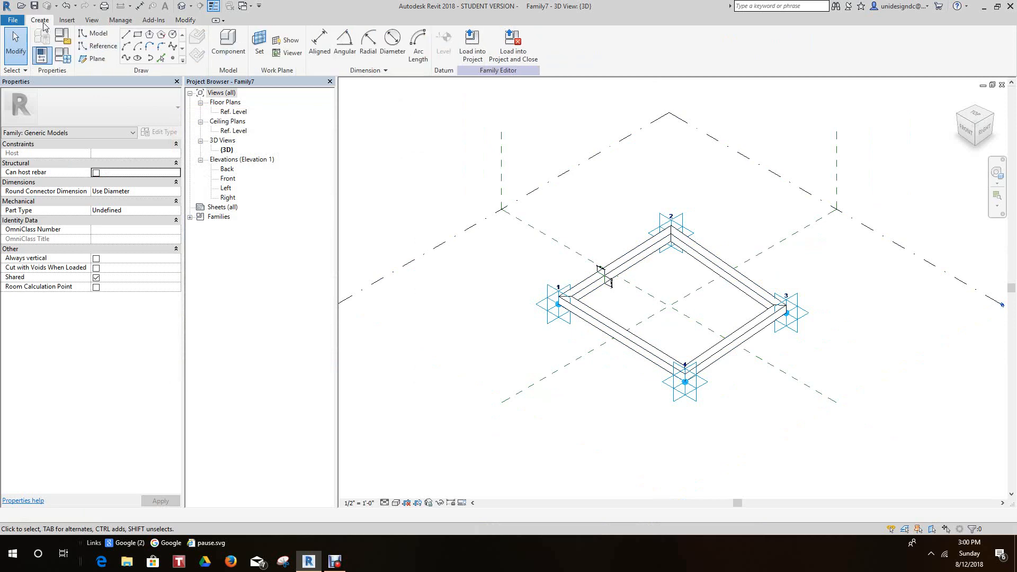
pyautogui.click(63, 52)
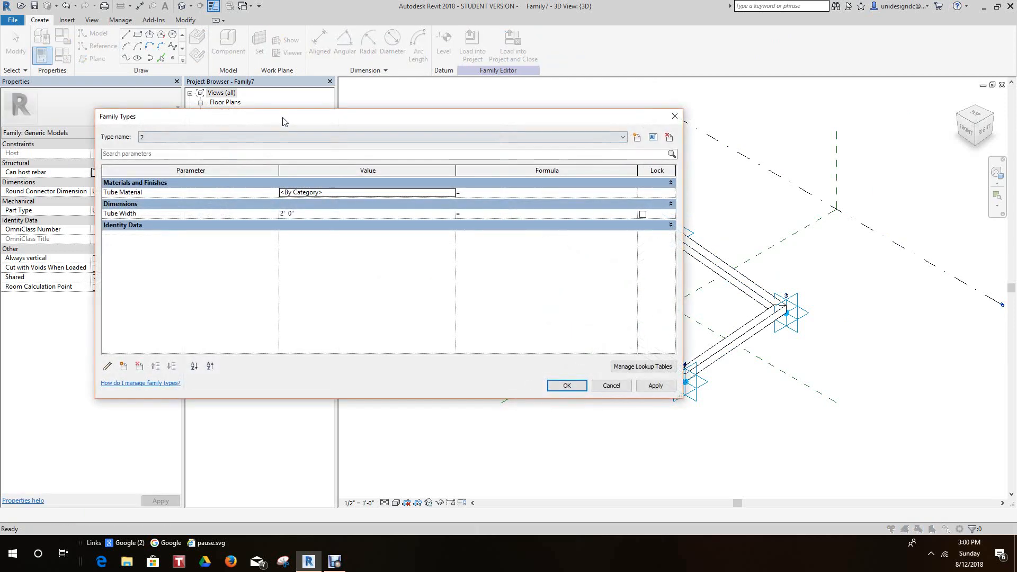
pyautogui.moveTo(285, 116); pyautogui.dragTo(250, 140)
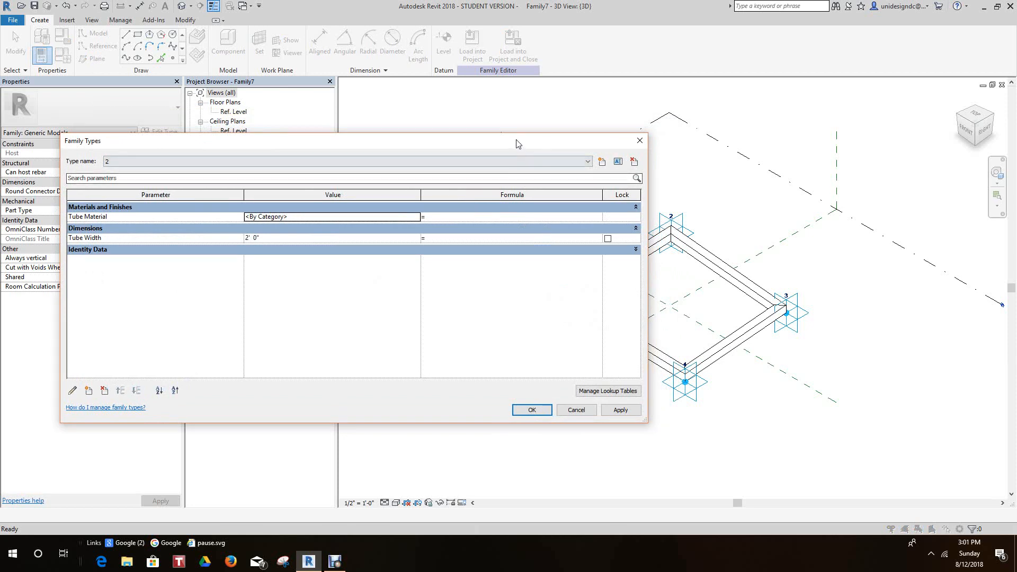
pyautogui.moveTo(518, 142); pyautogui.dragTo(573, 110)
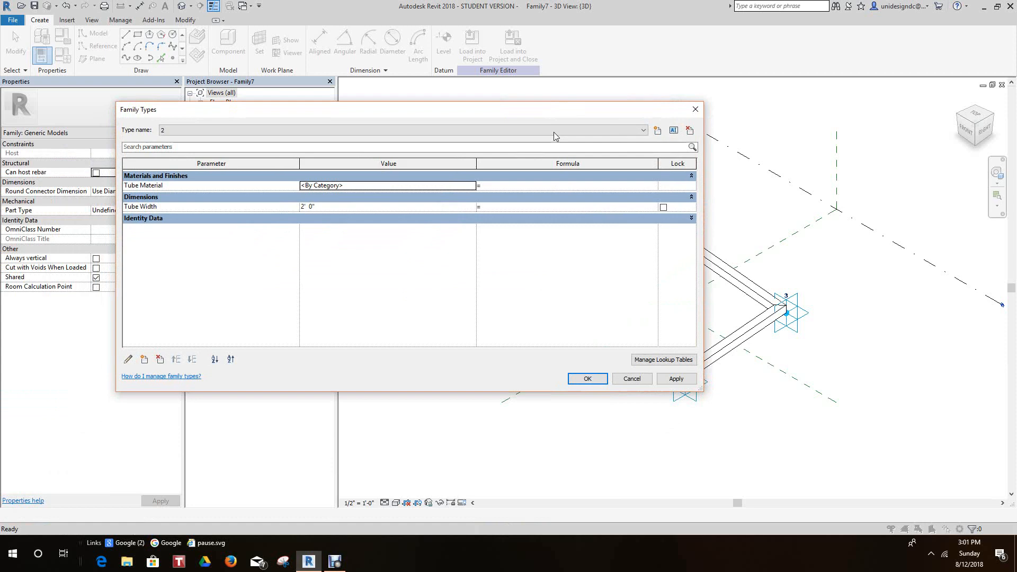
pyautogui.click(472, 186)
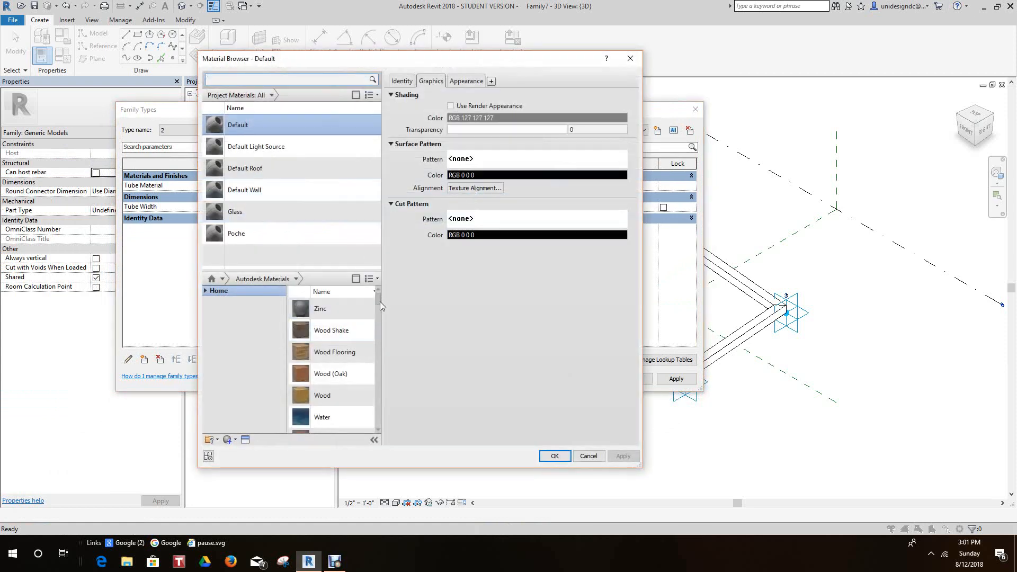
pyautogui.moveTo(380, 300)
pyautogui.mouseDown()
pyautogui.moveTo(388, 326)
pyautogui.moveTo(381, 301)
pyautogui.mouseUp()
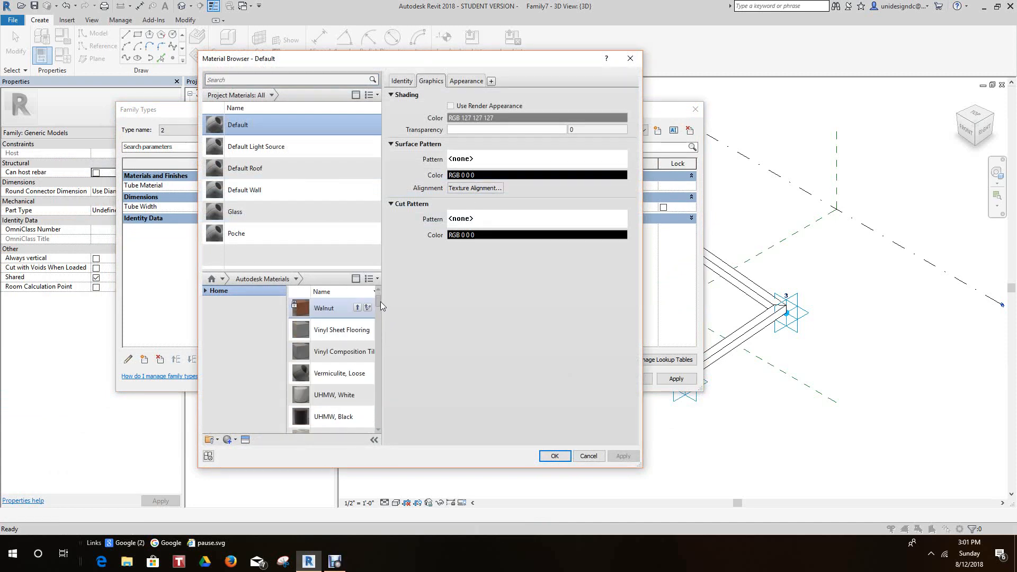
pyautogui.scroll(-5, 362, 317)
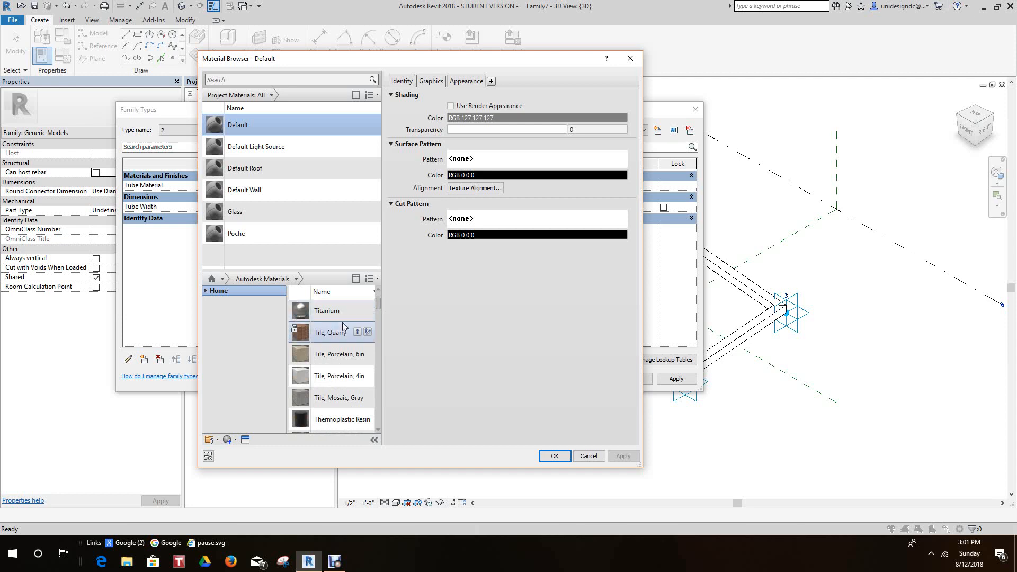
pyautogui.scroll(-5, 344, 326)
pyautogui.scroll(-8, 343, 335)
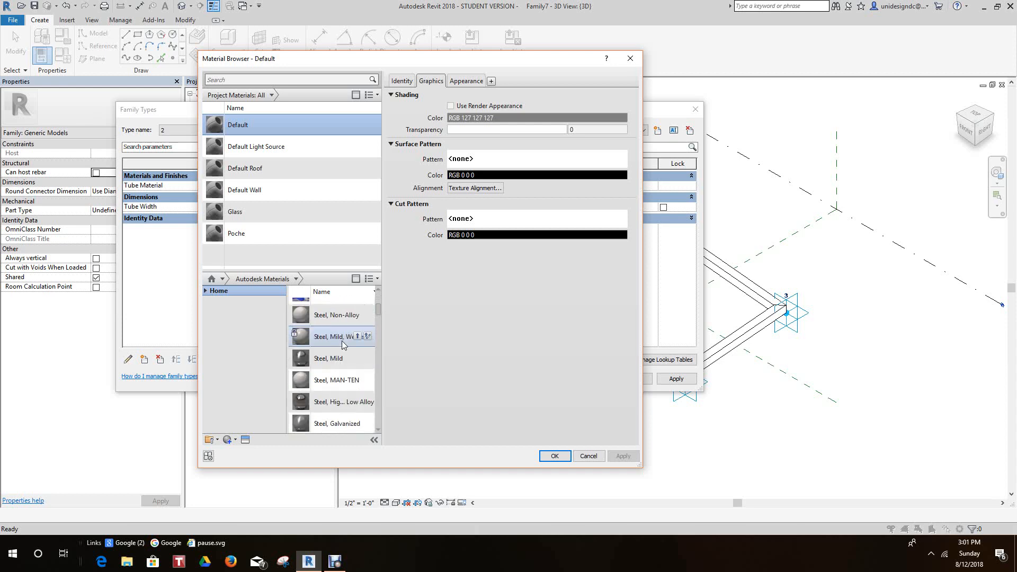
pyautogui.scroll(2, 342, 345)
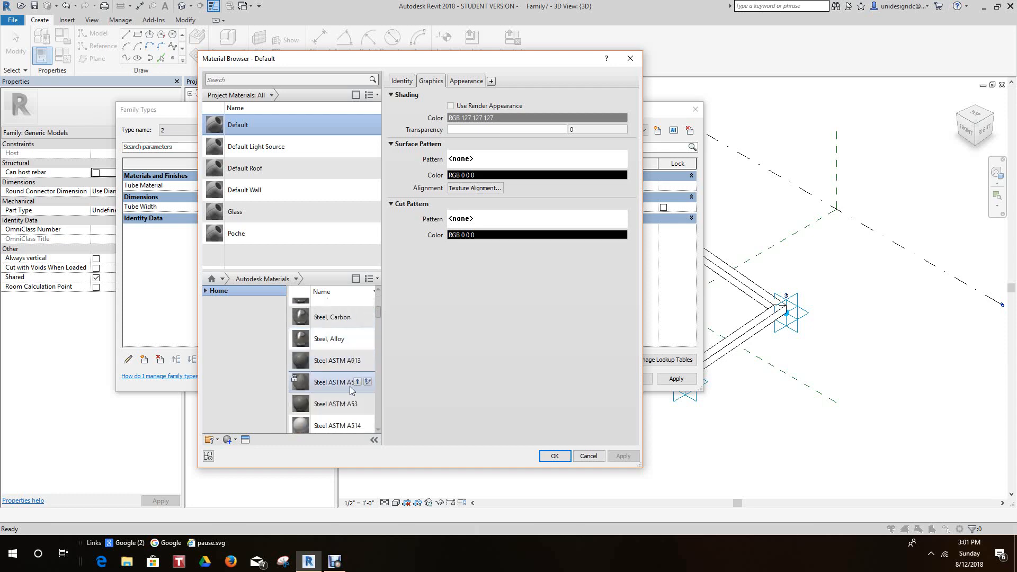
pyautogui.scroll(3, 349, 384)
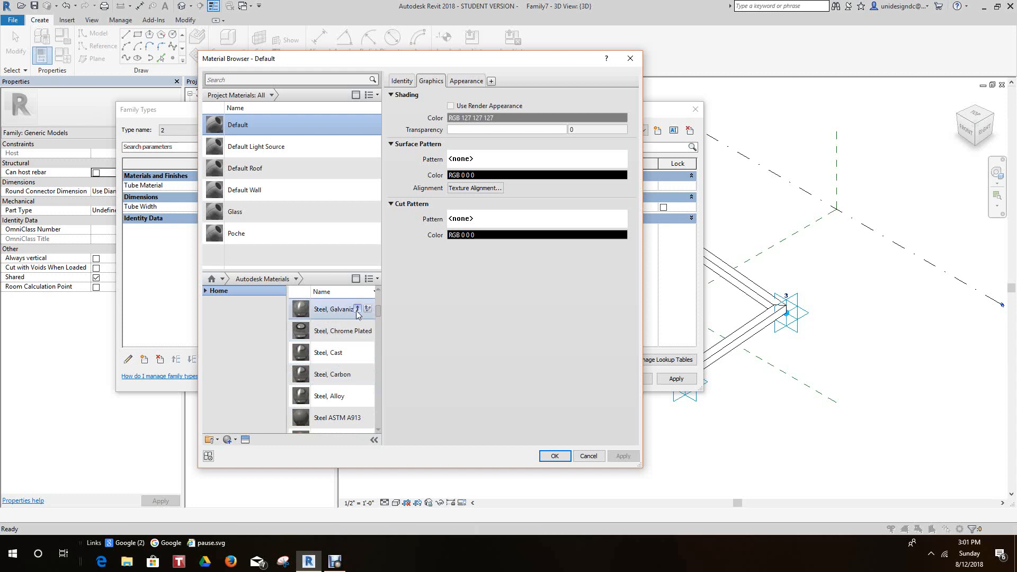
pyautogui.click(358, 311)
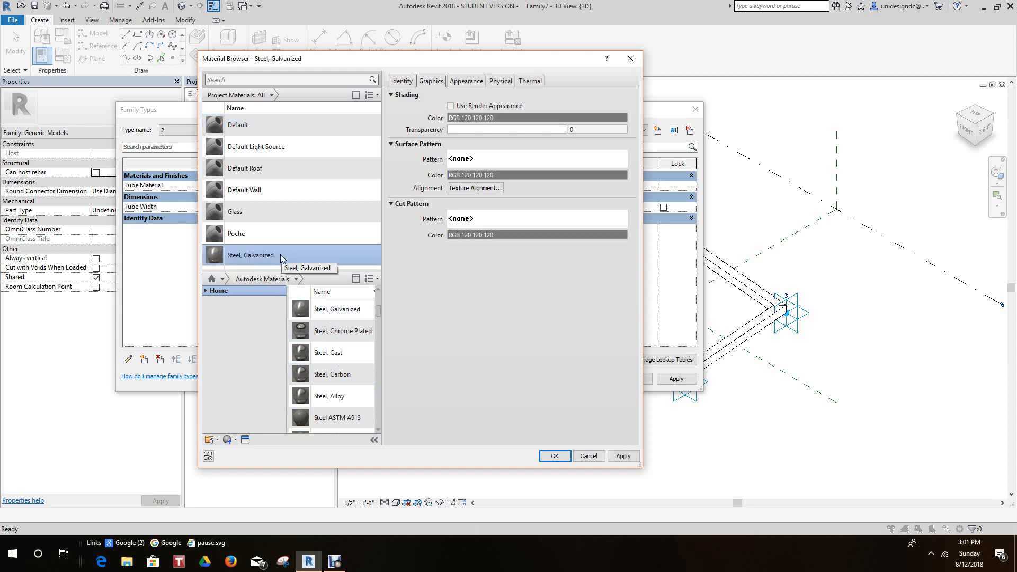
# Use the render appearance for Steel, Galvanized shading and assign the material to family type 2
pyautogui.click(450, 107)
pyautogui.click(462, 81)
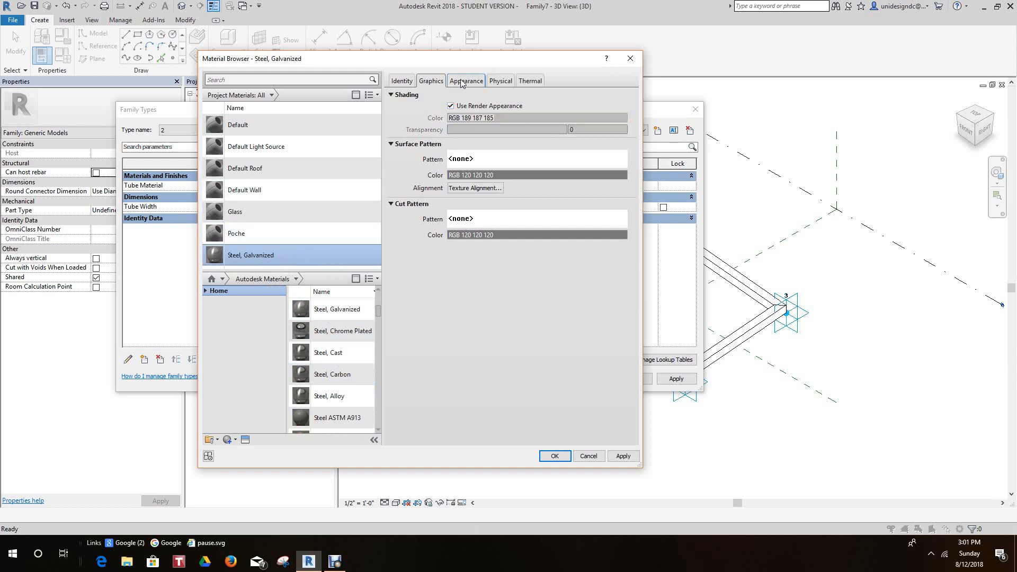
pyautogui.click(617, 459)
pyautogui.click(559, 458)
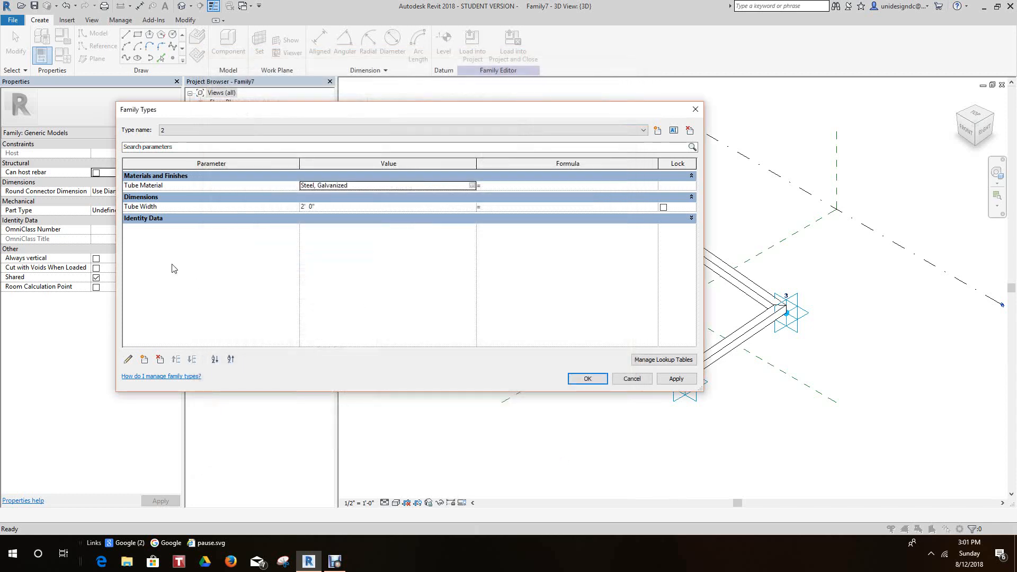
# Set family type 1's Tube Material to Wood (Oak) from the Autodesk library, with shading that uses the render appearance
pyautogui.click(643, 131)
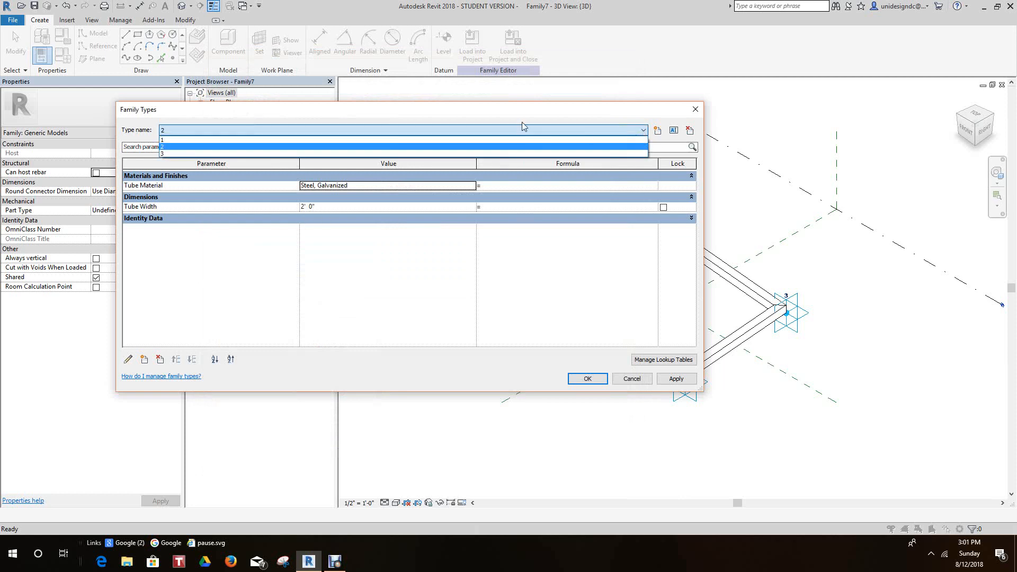
pyautogui.click(249, 140)
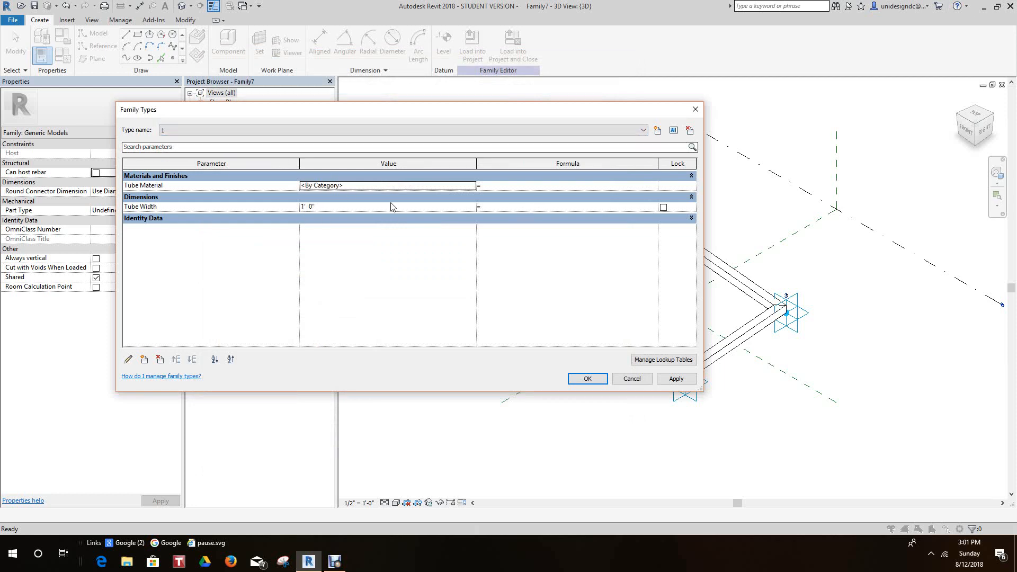
pyautogui.click(471, 186)
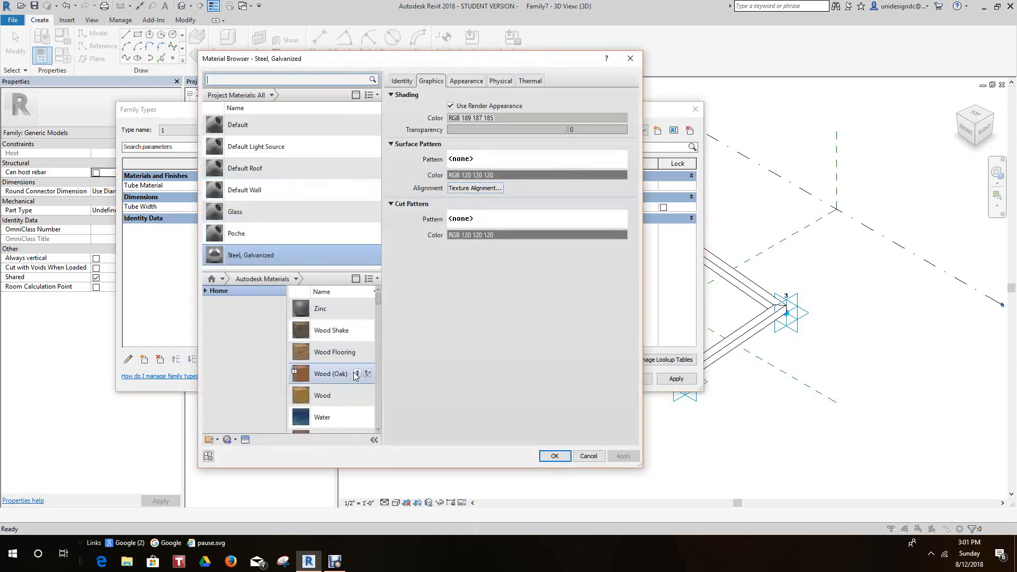
pyautogui.click(357, 373)
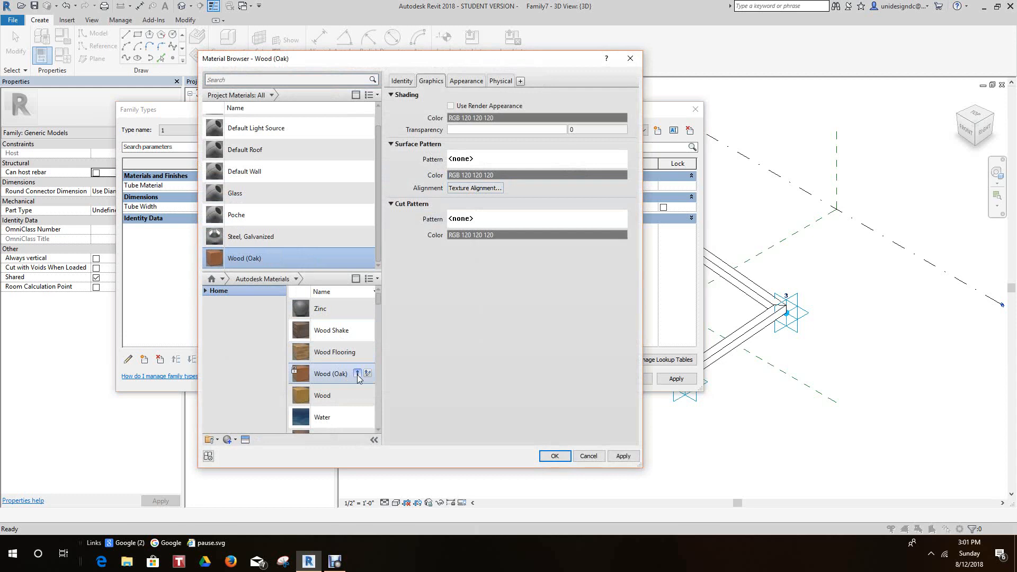
pyautogui.click(469, 83)
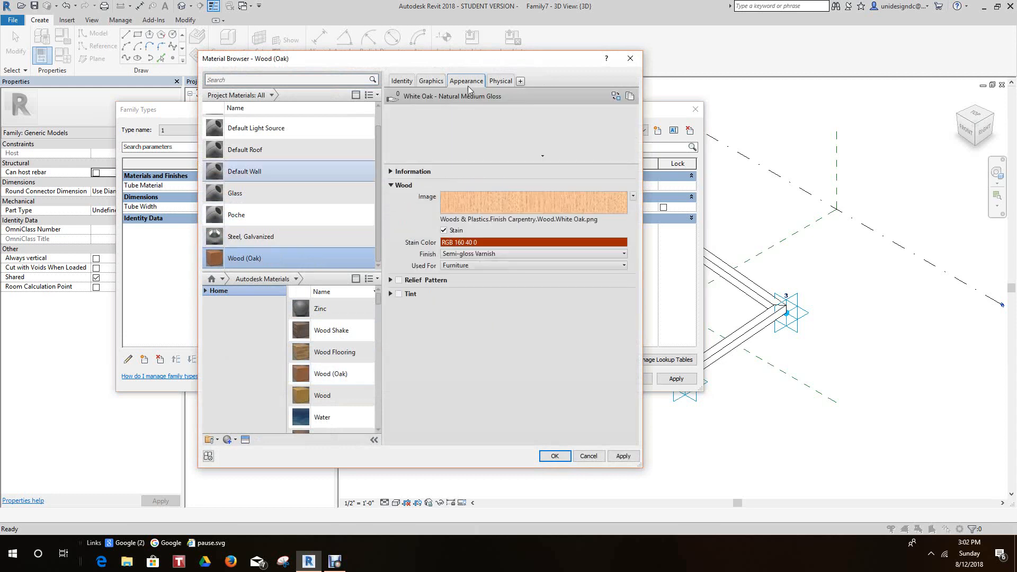
pyautogui.click(432, 82)
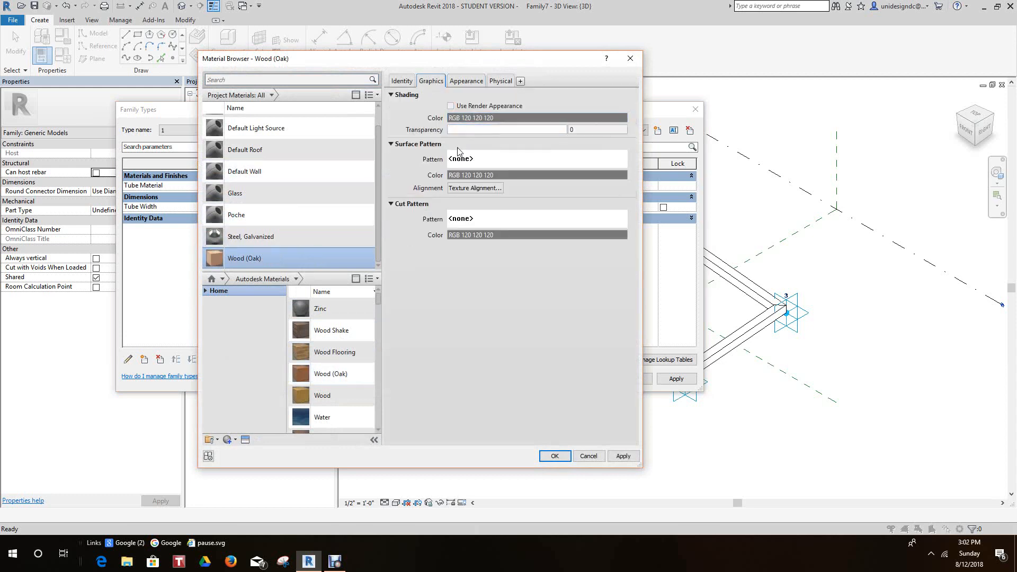
pyautogui.click(451, 107)
pyautogui.click(618, 457)
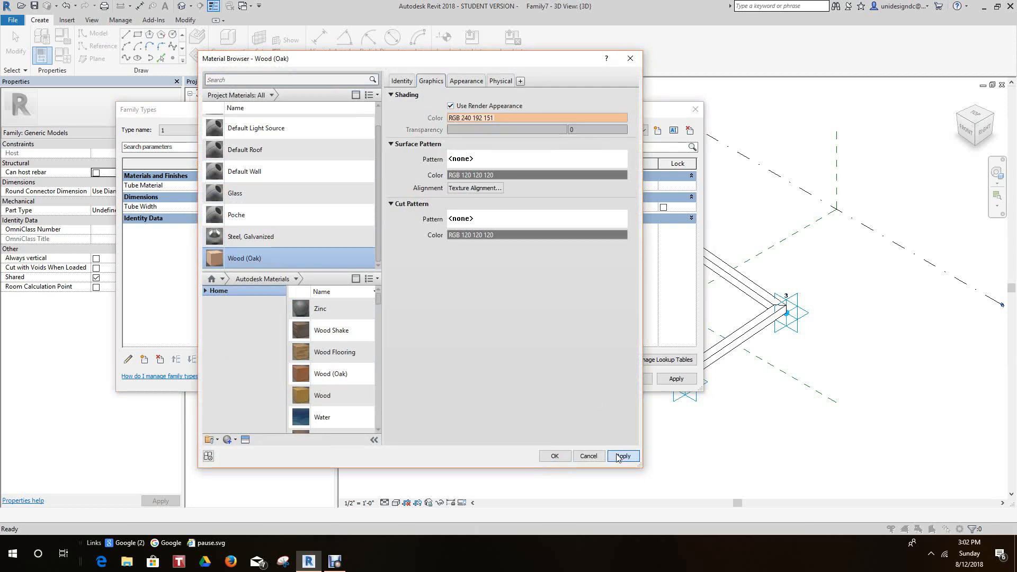
pyautogui.click(554, 457)
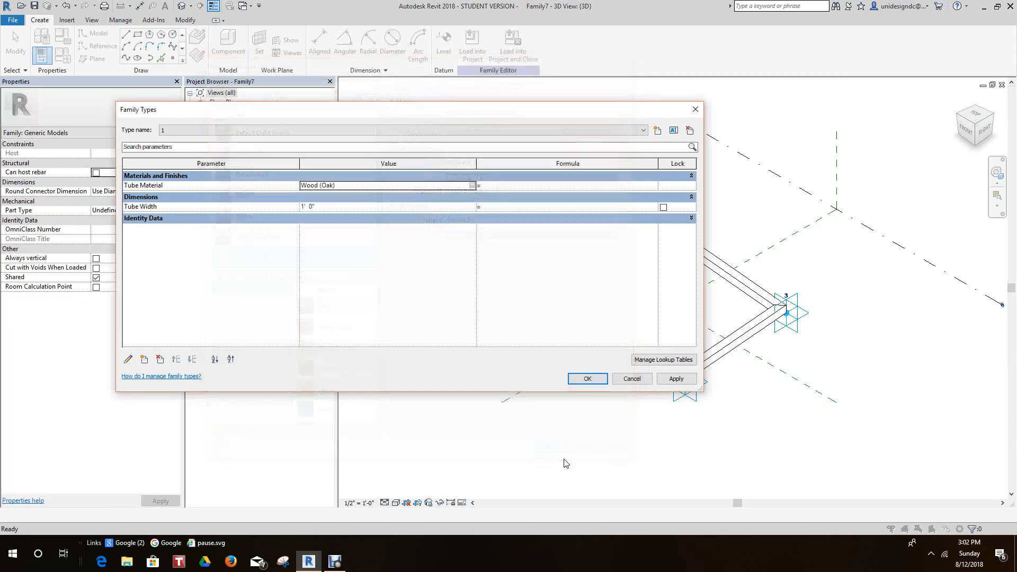
# For family type 3's Tube Material, add Stone from the Autodesk material library to the project materials
pyautogui.click(643, 132)
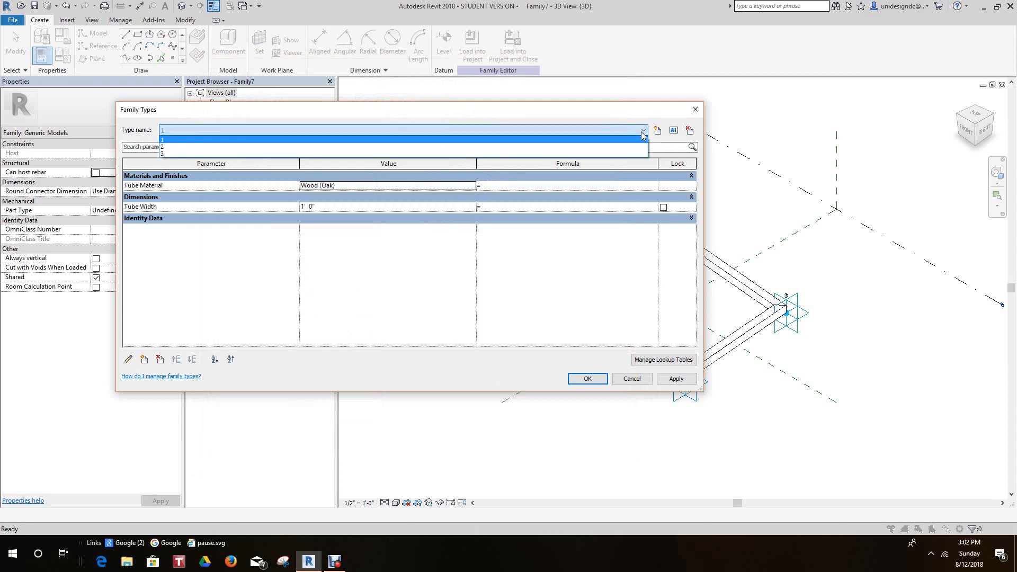
pyautogui.click(173, 154)
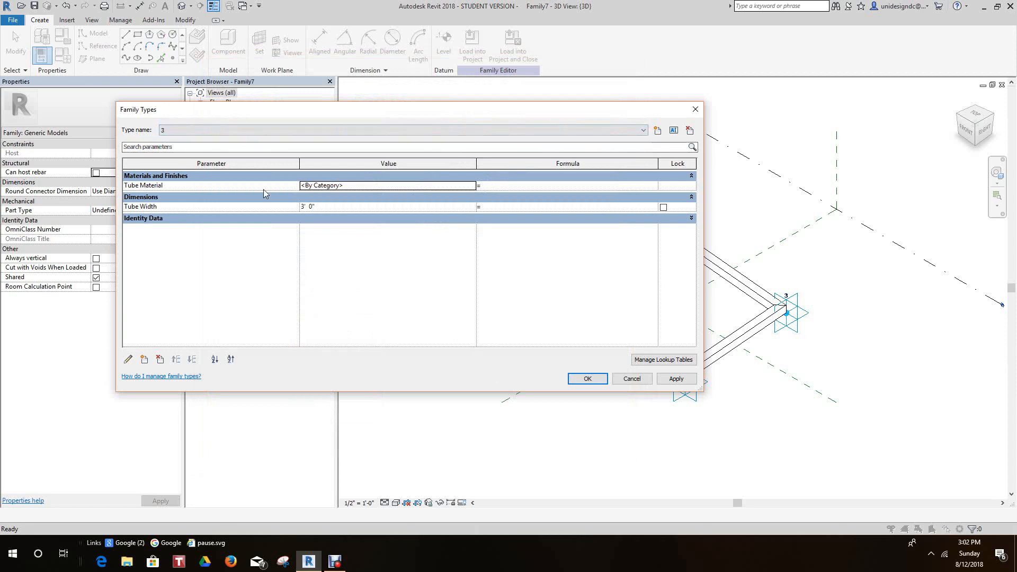
pyautogui.click(474, 185)
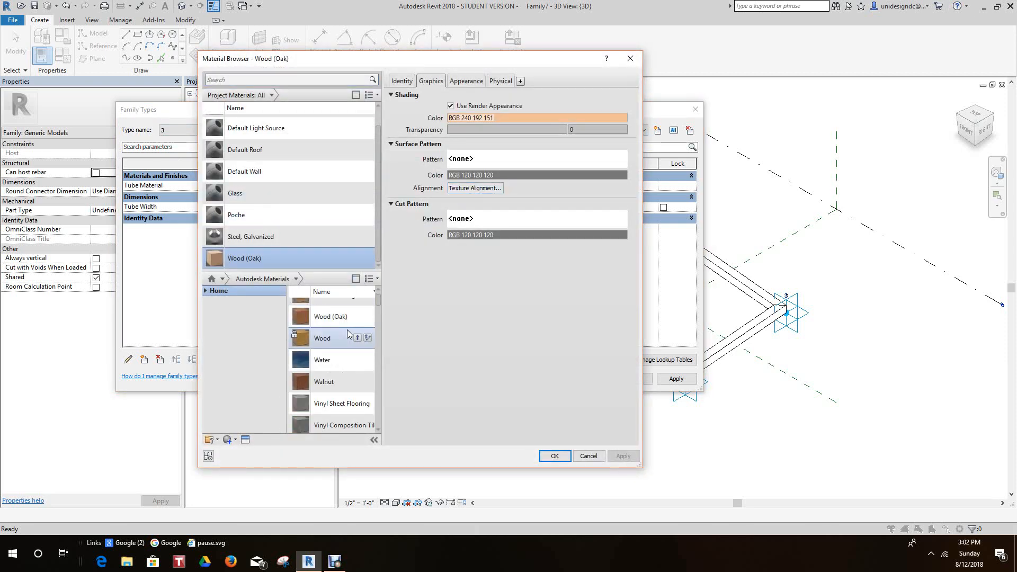
pyautogui.scroll(-6, 349, 350)
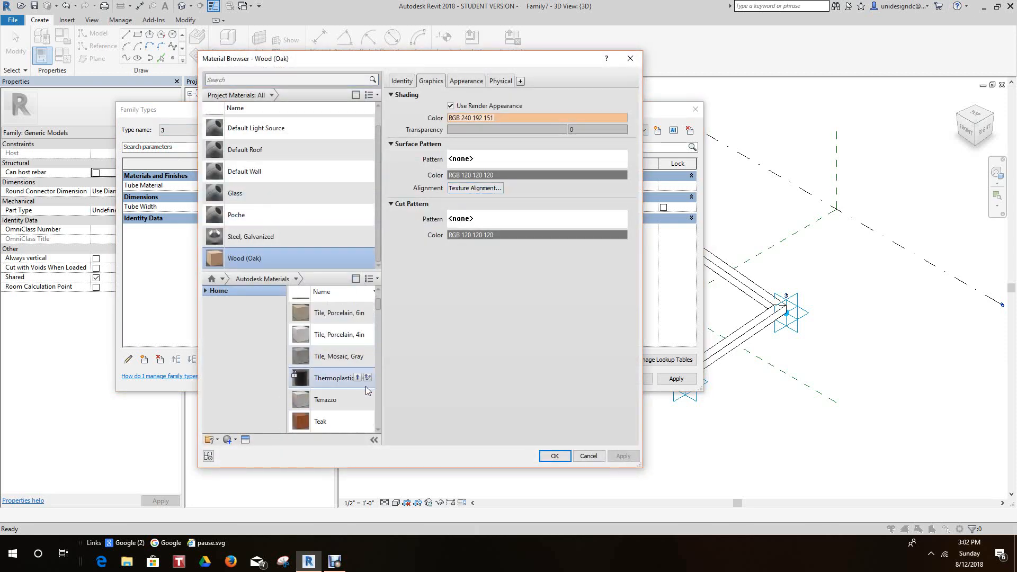
pyautogui.scroll(-8, 366, 390)
pyautogui.scroll(3, 368, 393)
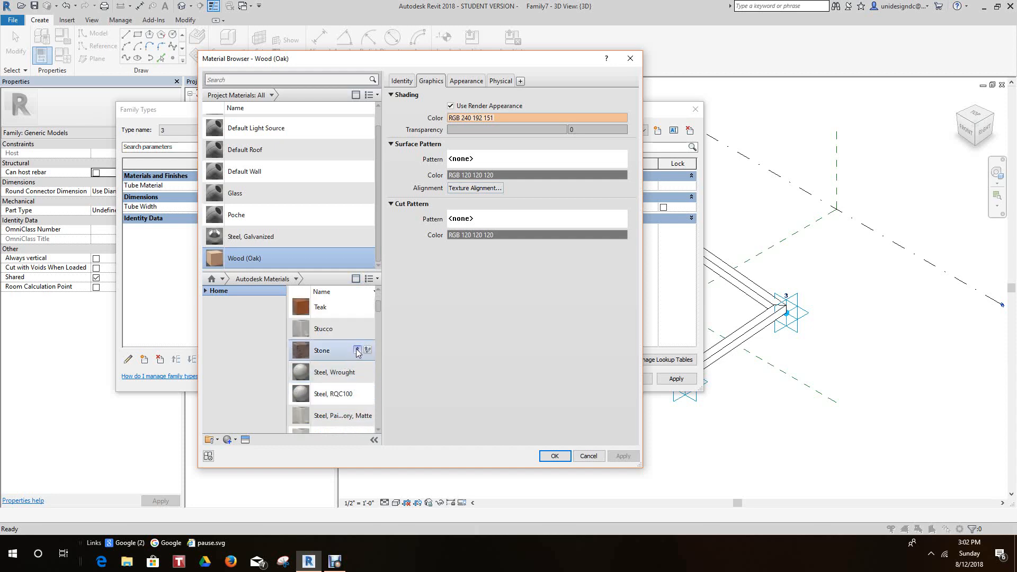
pyautogui.click(358, 351)
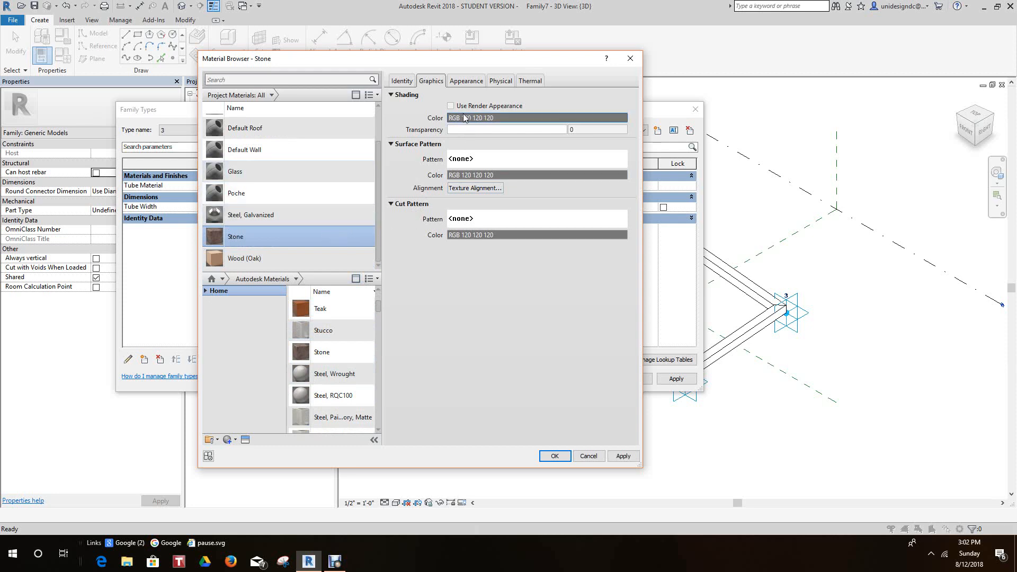
# Use the render appearance for Stone's shading and assign the material to family type 3
pyautogui.click(451, 106)
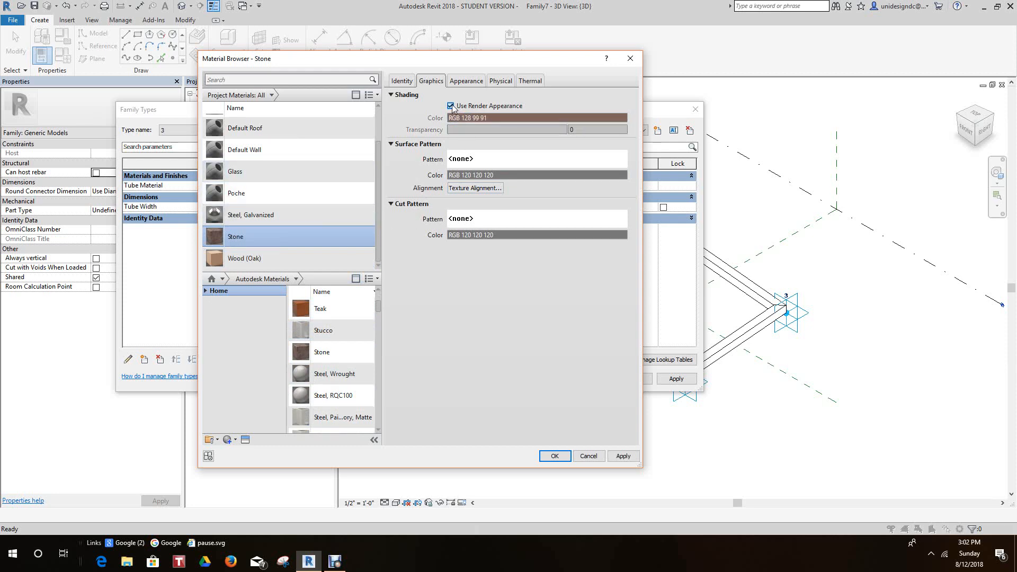
pyautogui.click(619, 457)
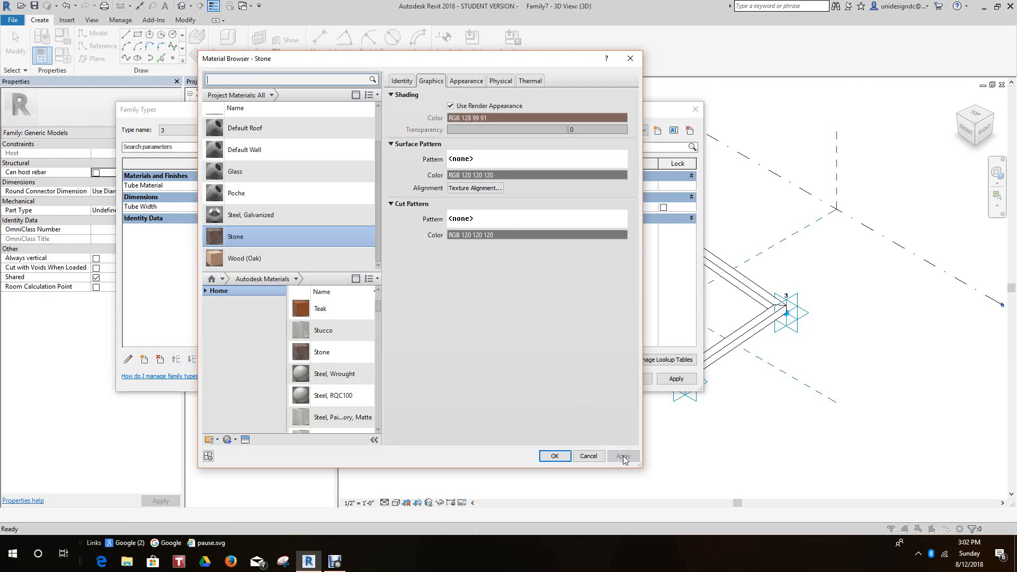
pyautogui.click(554, 456)
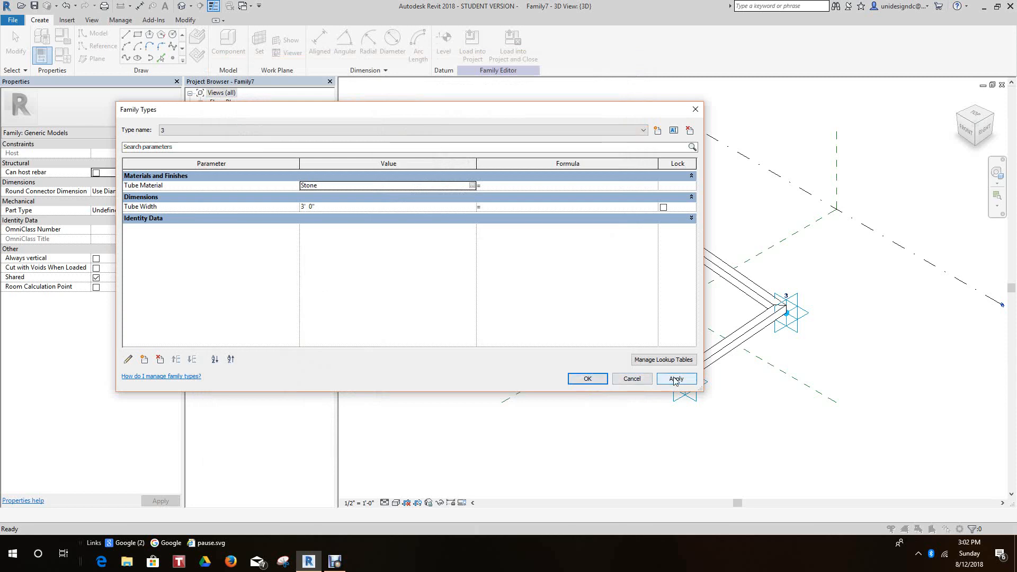
pyautogui.click(675, 380)
pyautogui.click(589, 381)
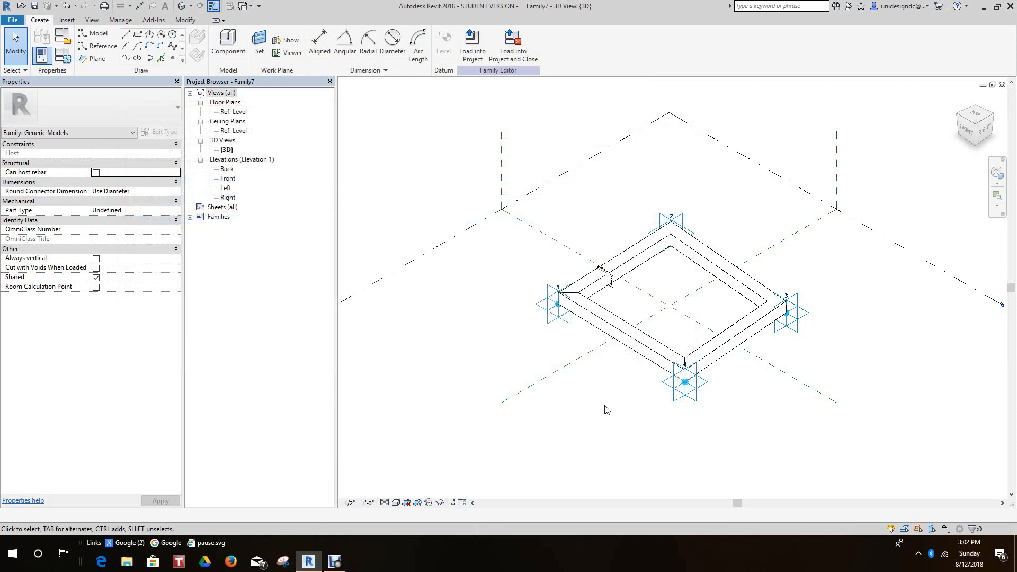
# Set the 3D view's visual style to Shaded to check the tube frame's material color
pyautogui.scroll(6, 662, 339)
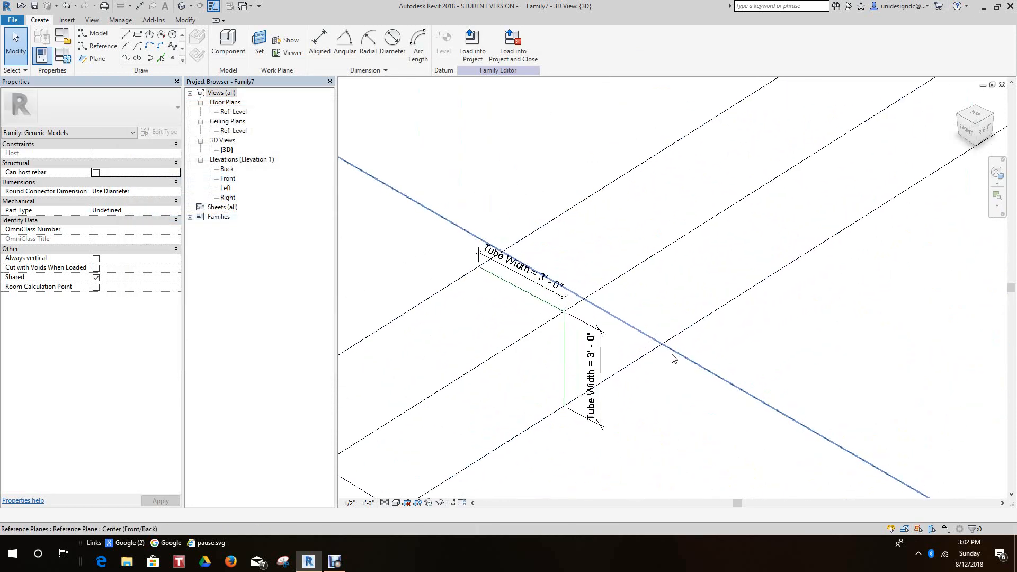
pyautogui.scroll(-6, 672, 357)
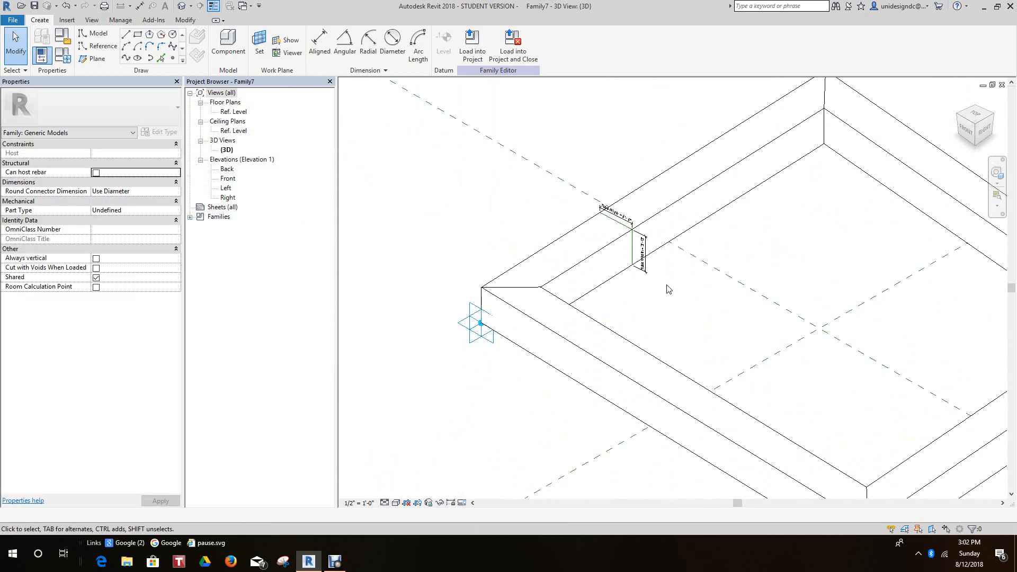
pyautogui.scroll(-2, 668, 289)
pyautogui.scroll(-1, 667, 302)
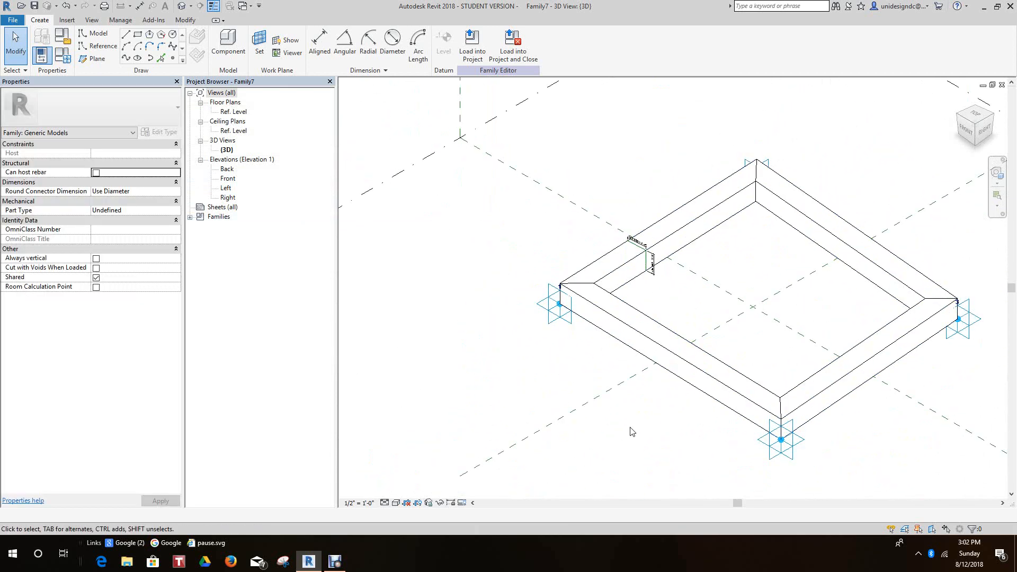
pyautogui.click(396, 504)
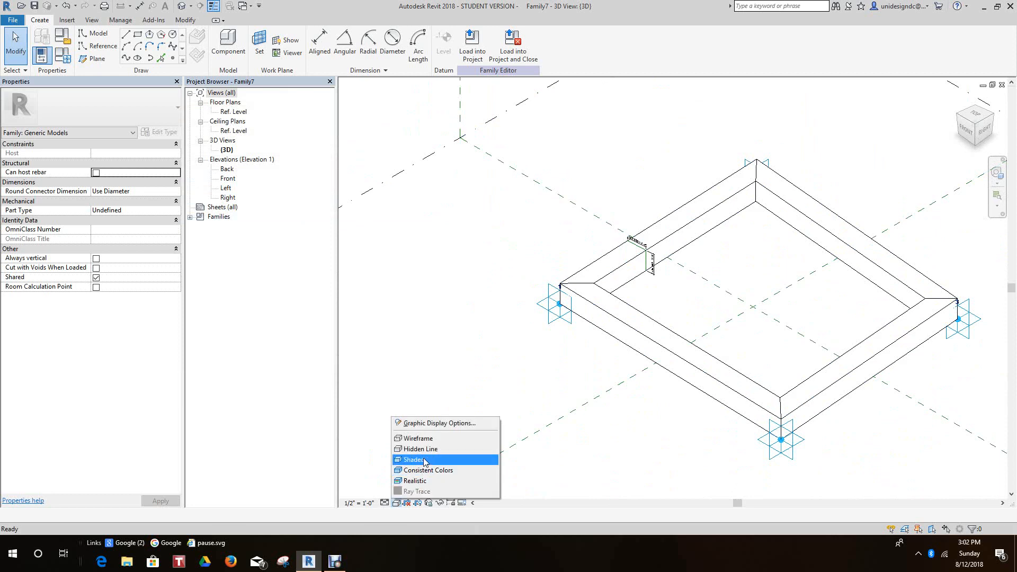
pyautogui.click(415, 459)
pyautogui.moveTo(744, 244)
pyautogui.mouseDown(button='middle')
pyautogui.moveTo(708, 287)
pyautogui.moveTo(701, 238)
pyautogui.mouseUp(button='middle')
pyautogui.scroll(2, 706, 283)
pyautogui.scroll(-3, 699, 238)
# Set the 3D view's visual style to Realistic to show the tube frame's material texture
pyautogui.click(397, 504)
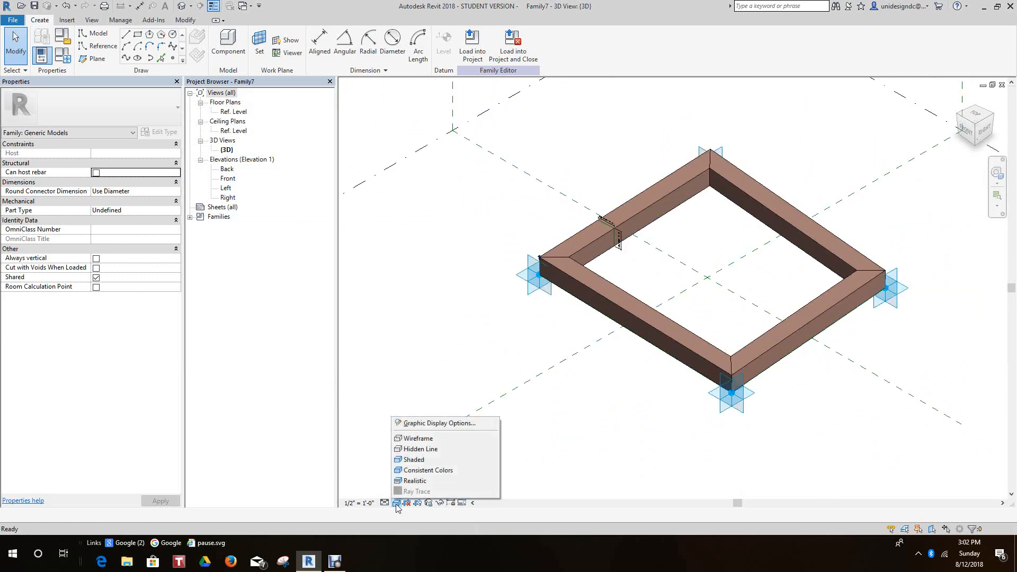
pyautogui.click(419, 480)
pyautogui.scroll(1, 619, 310)
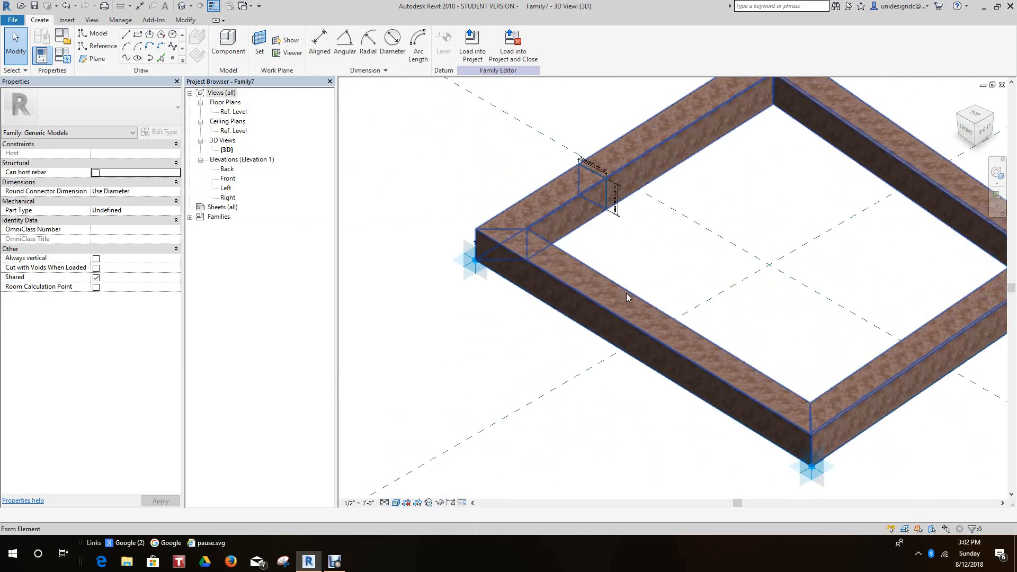
pyautogui.scroll(-3, 538, 370)
pyautogui.press('Tab')
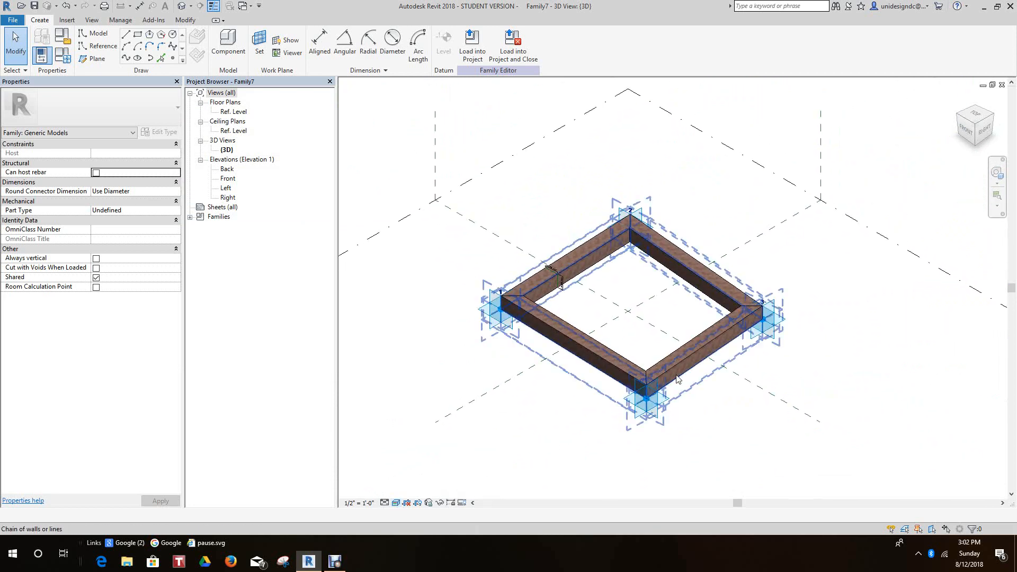
pyautogui.click(676, 372)
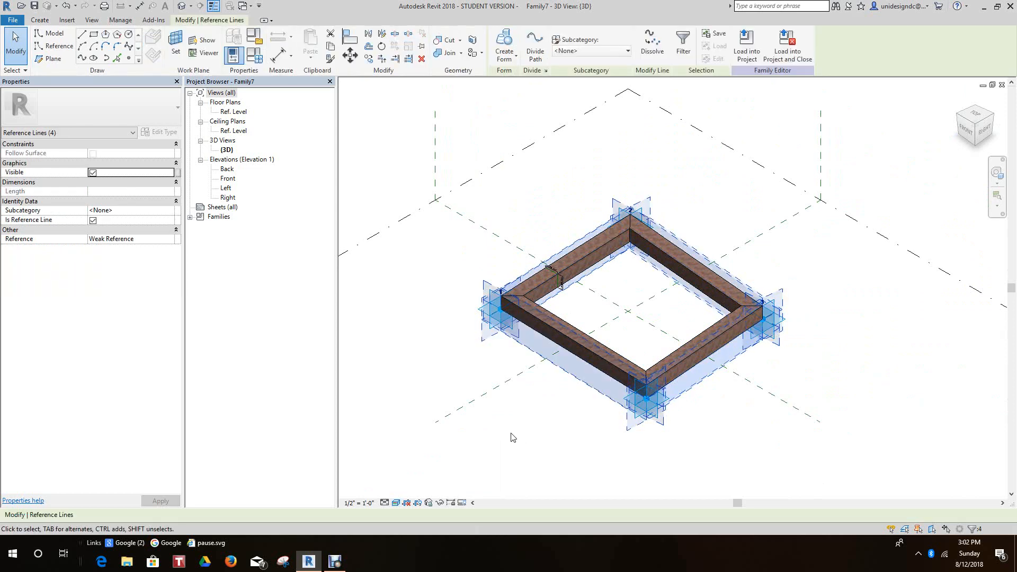
pyautogui.click(508, 432)
# Make family type 1 the current type and apply it to the tube frame
pyautogui.scroll(-1, 481, 343)
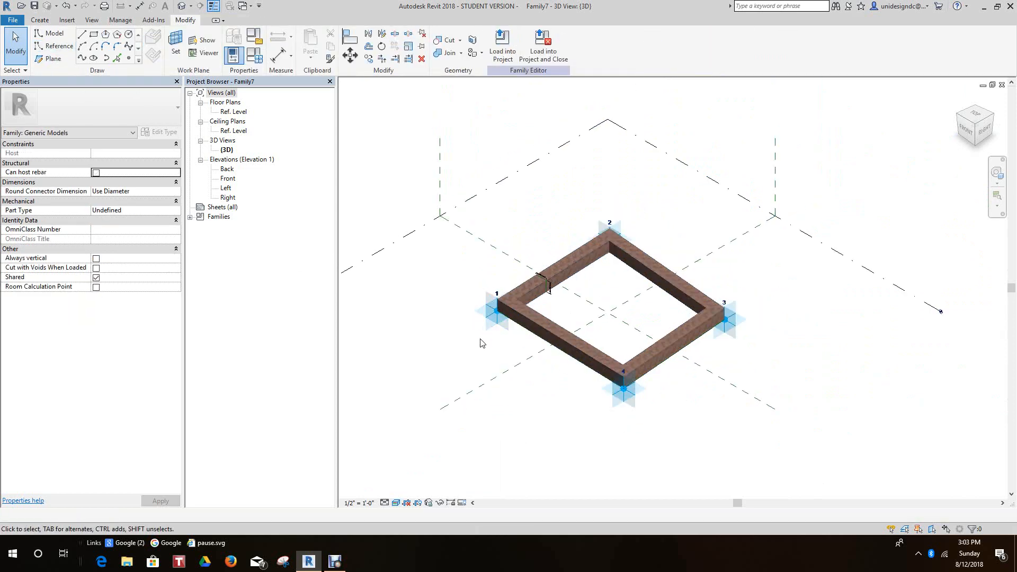
pyautogui.scroll(-2, 533, 442)
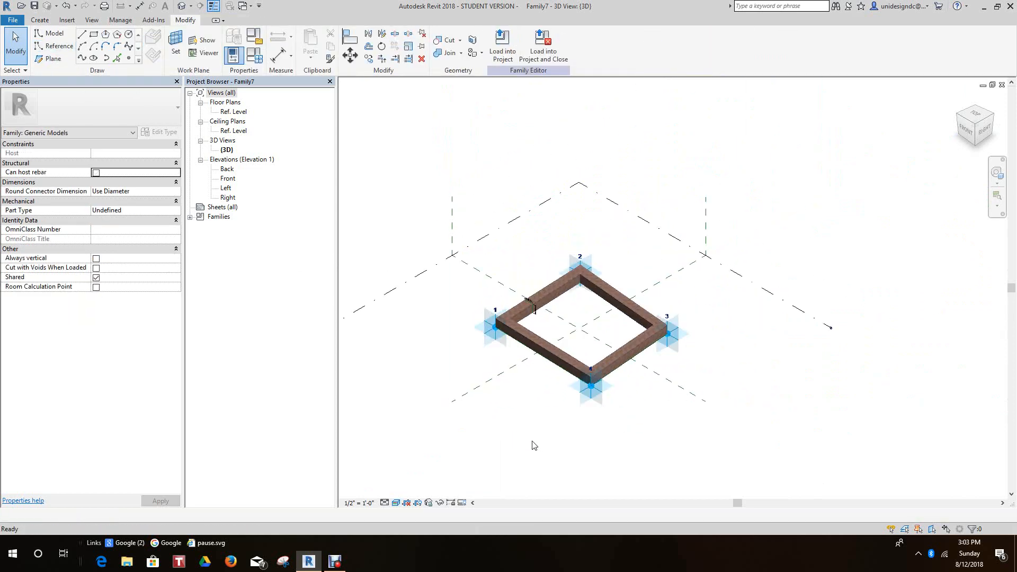
pyautogui.click(40, 20)
pyautogui.click(63, 55)
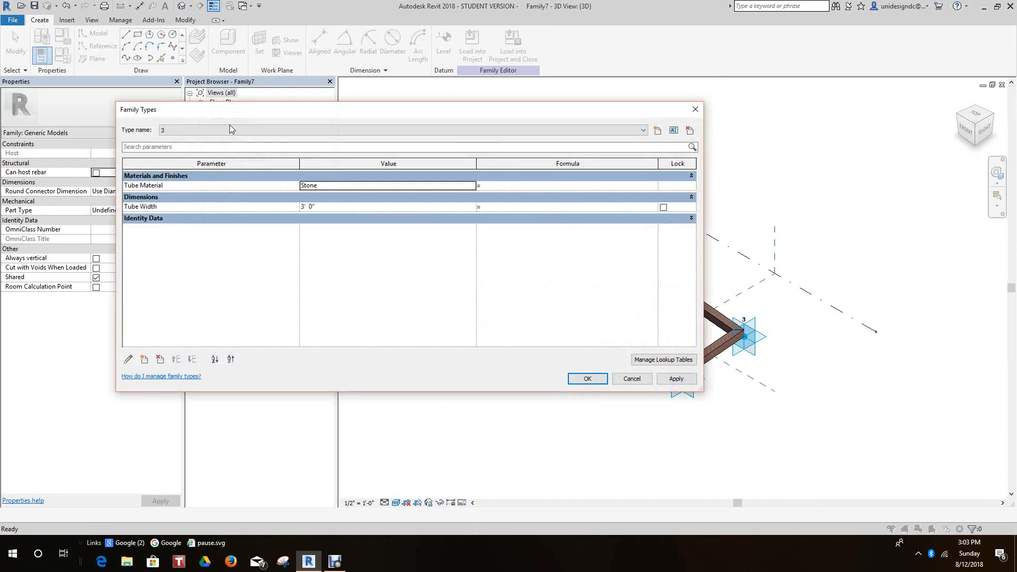
pyautogui.click(643, 130)
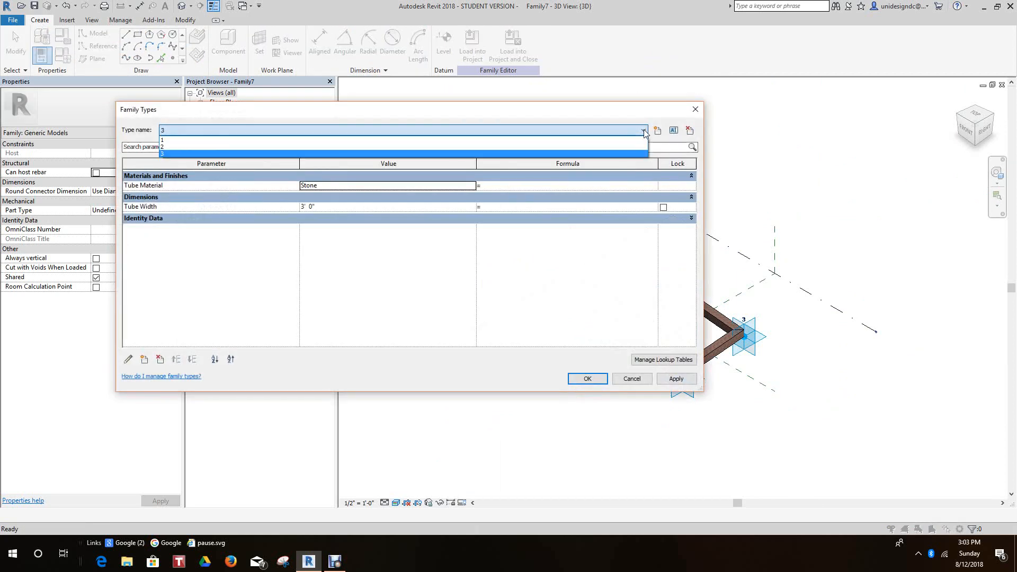
pyautogui.click(180, 140)
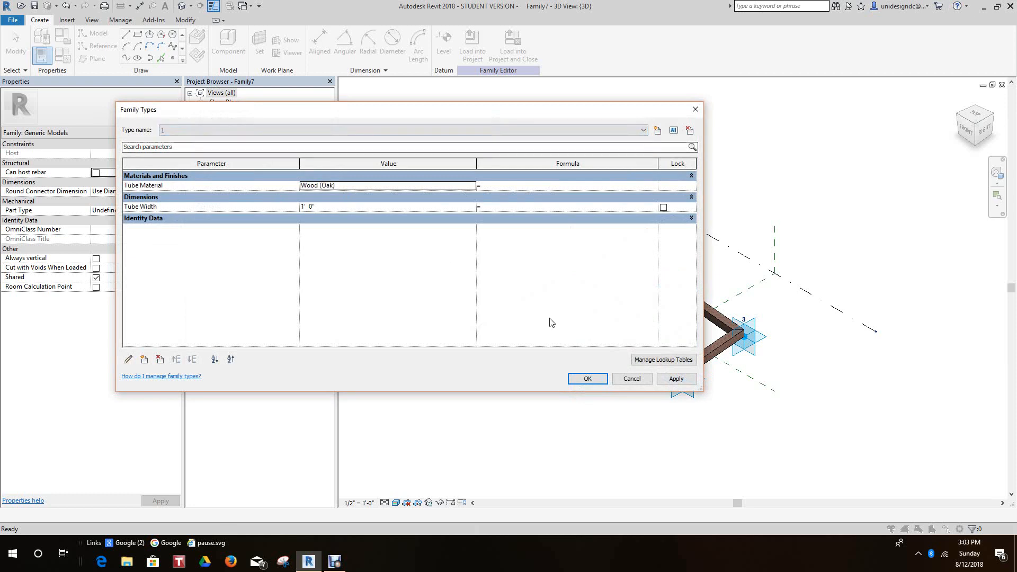
pyautogui.click(671, 382)
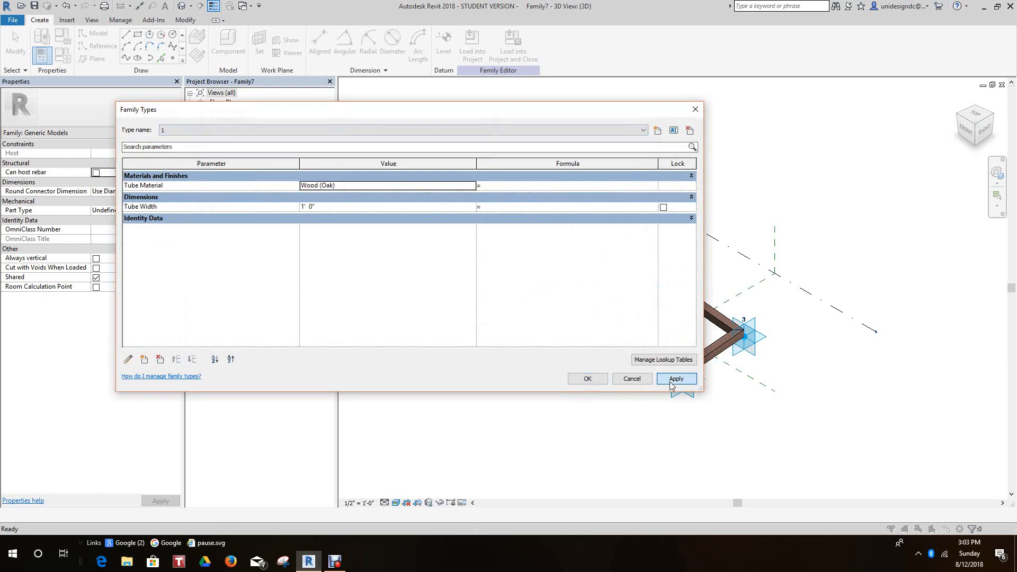
pyautogui.click(588, 379)
# Examine the tube frame's width and material in the 3D view with family type 1 applied
pyautogui.scroll(5, 660, 366)
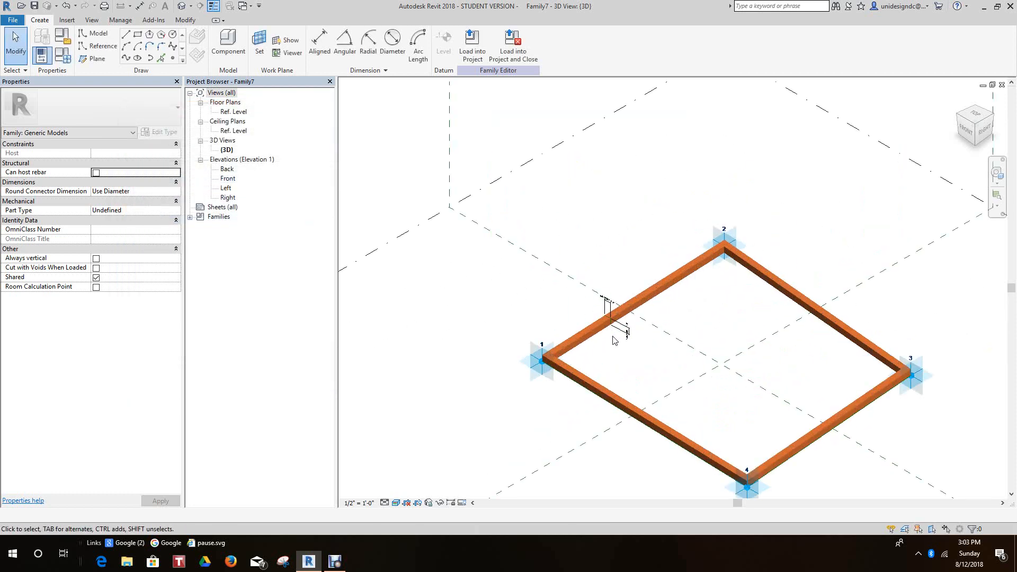
pyautogui.scroll(-6, 659, 366)
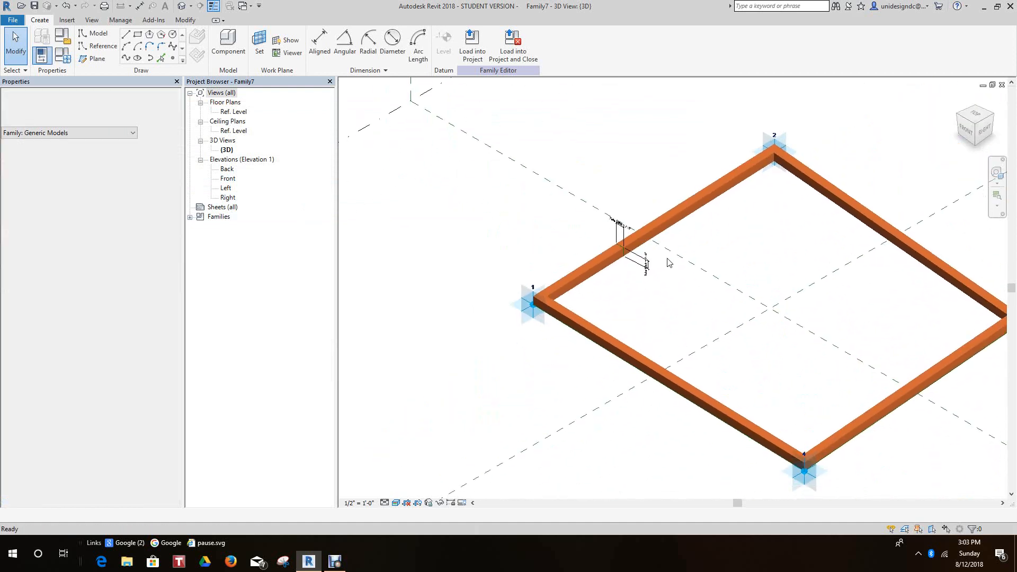
pyautogui.scroll(-1, 640, 332)
pyautogui.moveTo(640, 334); pyautogui.dragTo(590, 348, button='middle')
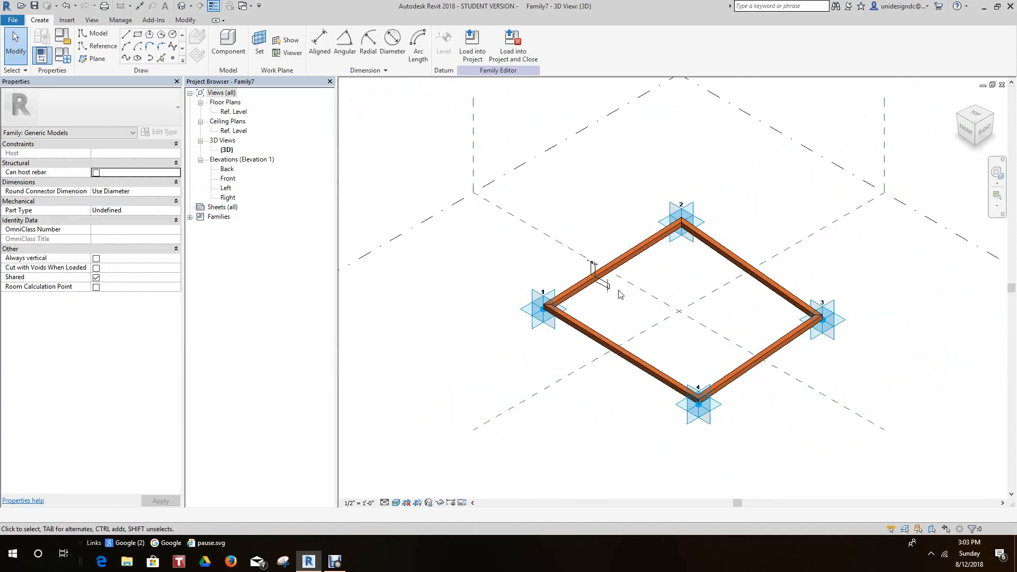
pyautogui.scroll(3, 617, 290)
pyautogui.scroll(1, 603, 291)
pyautogui.scroll(-1, 603, 292)
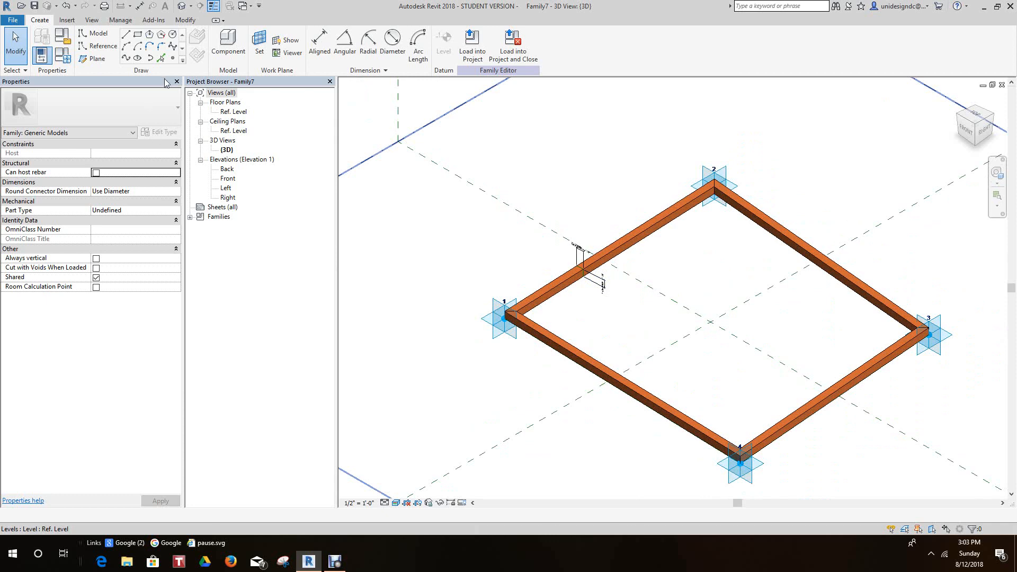
pyautogui.scroll(-2, 614, 297)
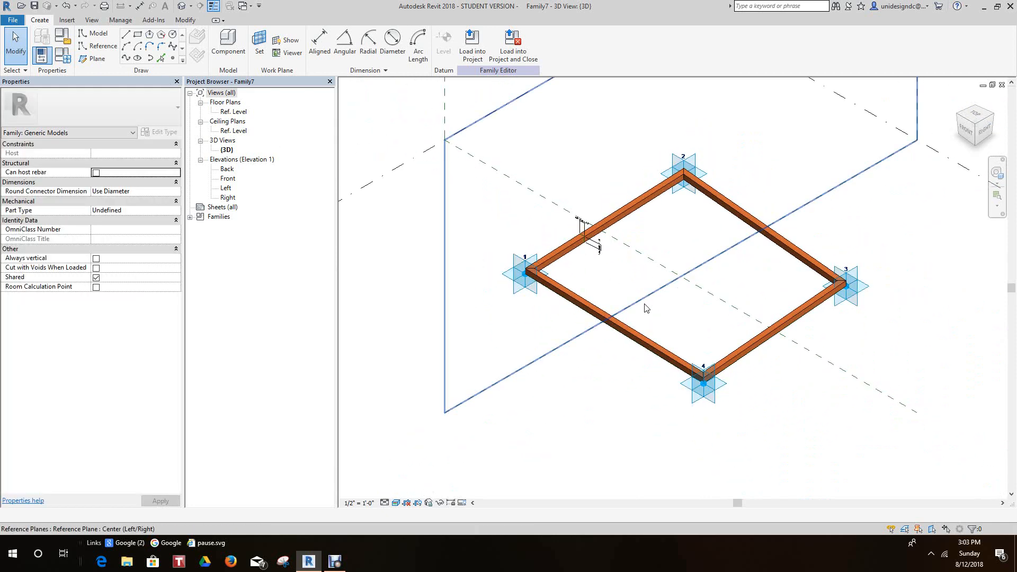
pyautogui.scroll(-2, 649, 316)
pyautogui.scroll(4, 654, 315)
pyautogui.moveTo(656, 312); pyautogui.dragTo(720, 289, button='middle')
pyautogui.scroll(-3, 754, 327)
pyautogui.scroll(-1, 718, 295)
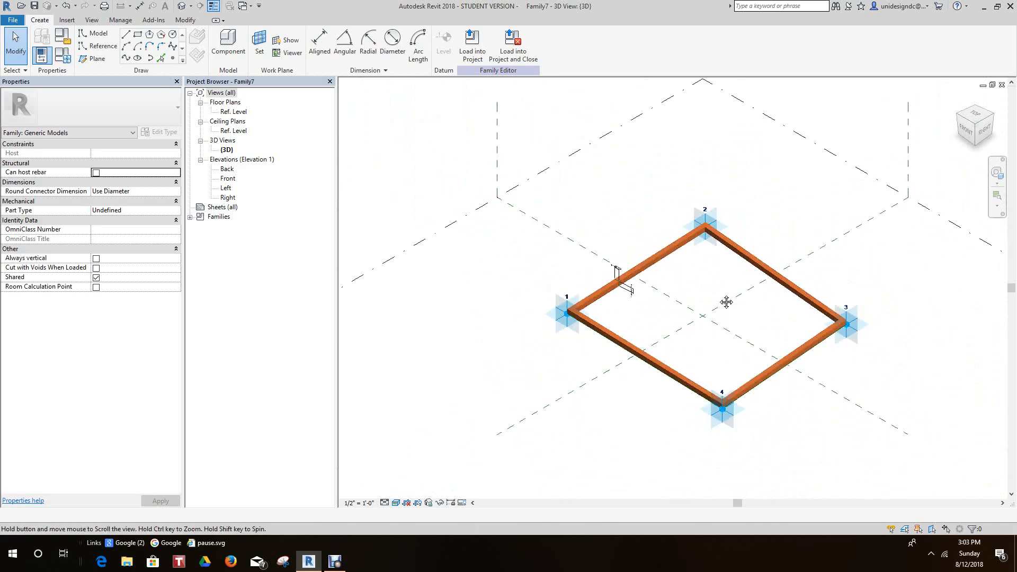
pyautogui.scroll(2, 682, 340)
pyautogui.moveTo(668, 339); pyautogui.dragTo(645, 355, button='middle')
pyautogui.scroll(1, 638, 354)
pyautogui.scroll(-1, 637, 353)
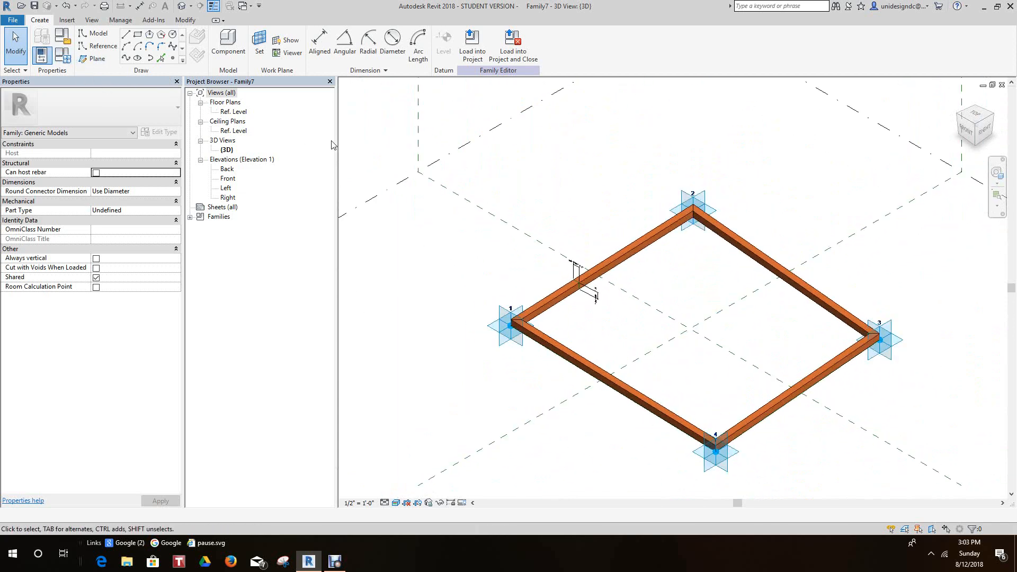
# Make family type 2 the current type and apply it to the tube frame
pyautogui.click(64, 58)
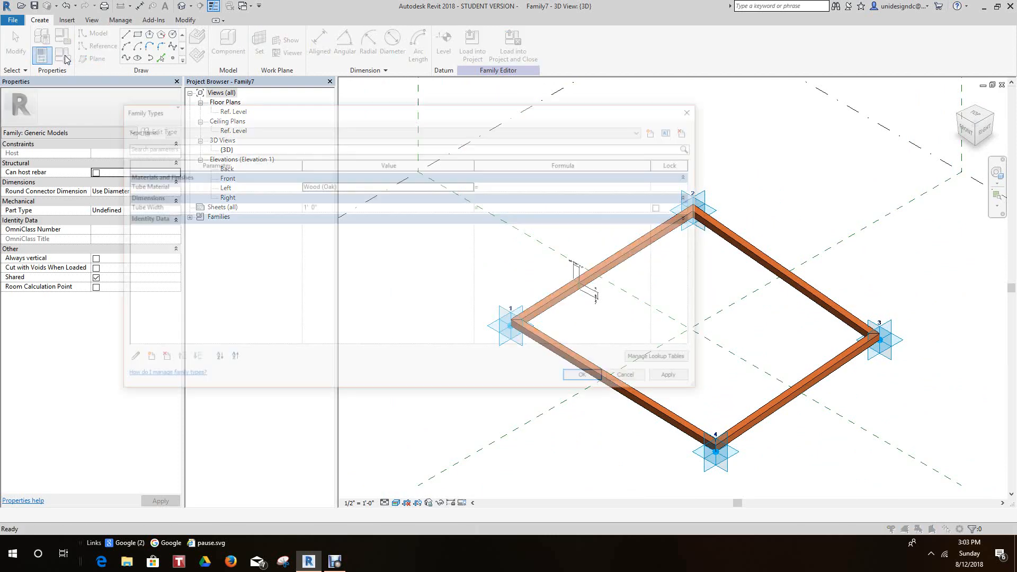
pyautogui.click(643, 131)
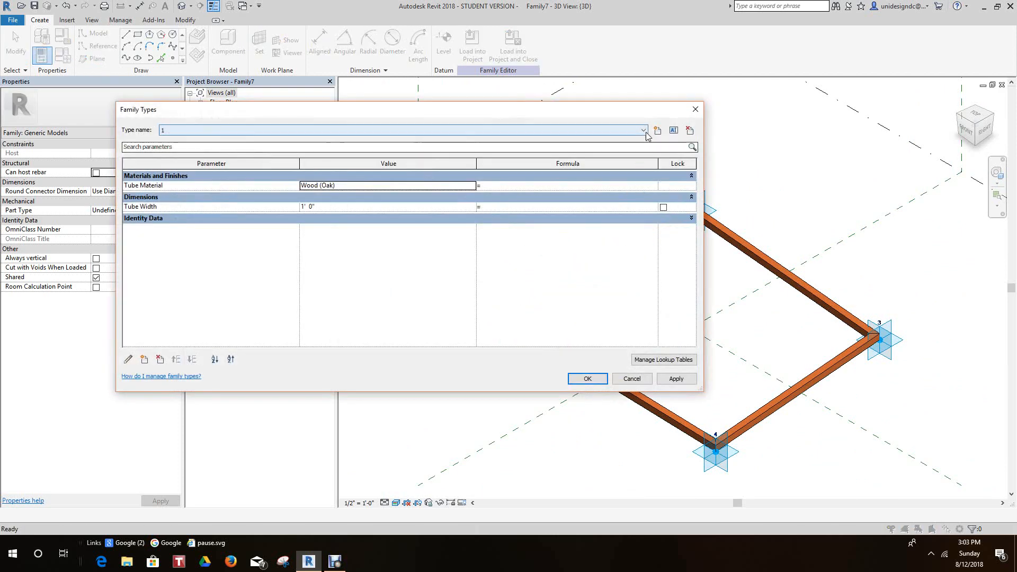
pyautogui.click(180, 146)
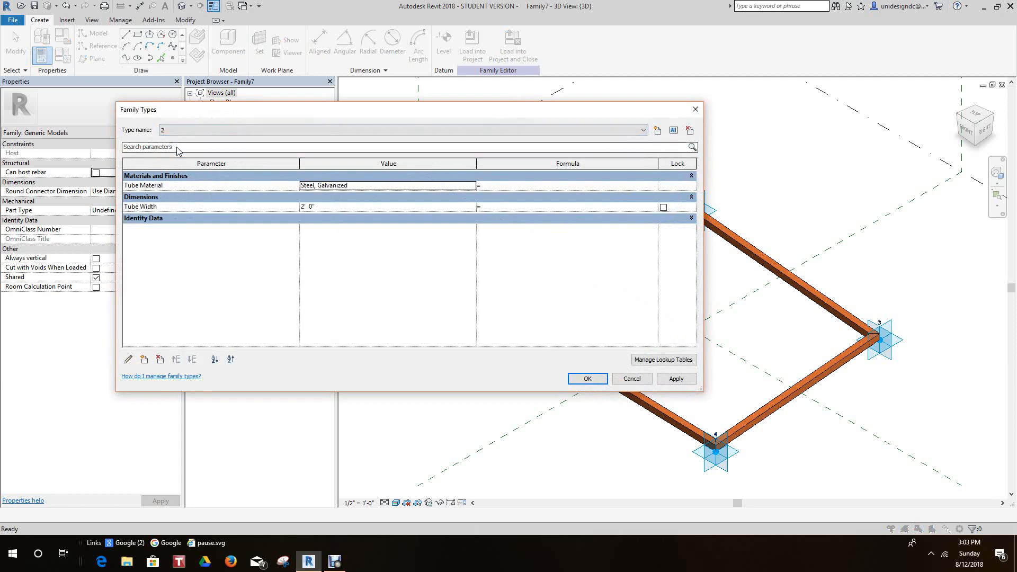
pyautogui.click(678, 380)
pyautogui.click(588, 379)
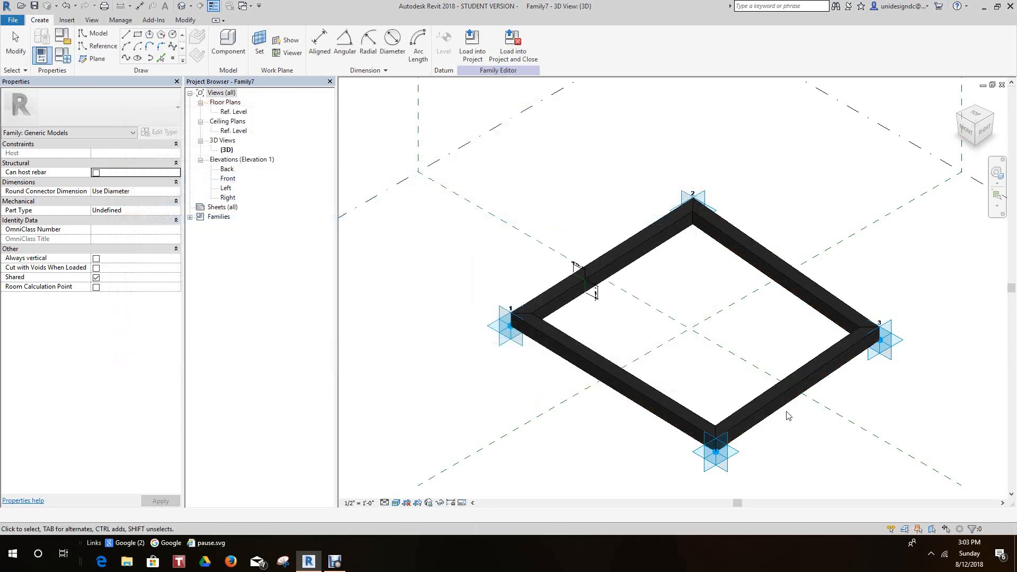
# Examine the tube frame's width and material in the 3D view with family type 2 applied
pyautogui.scroll(6, 747, 412)
pyautogui.scroll(-8, 678, 417)
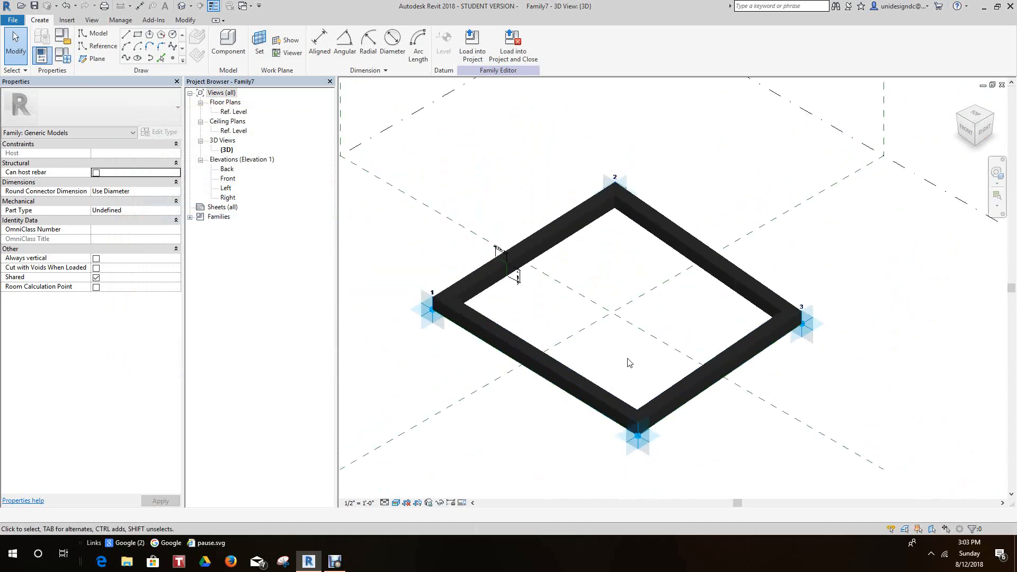
pyautogui.scroll(-2, 793, 327)
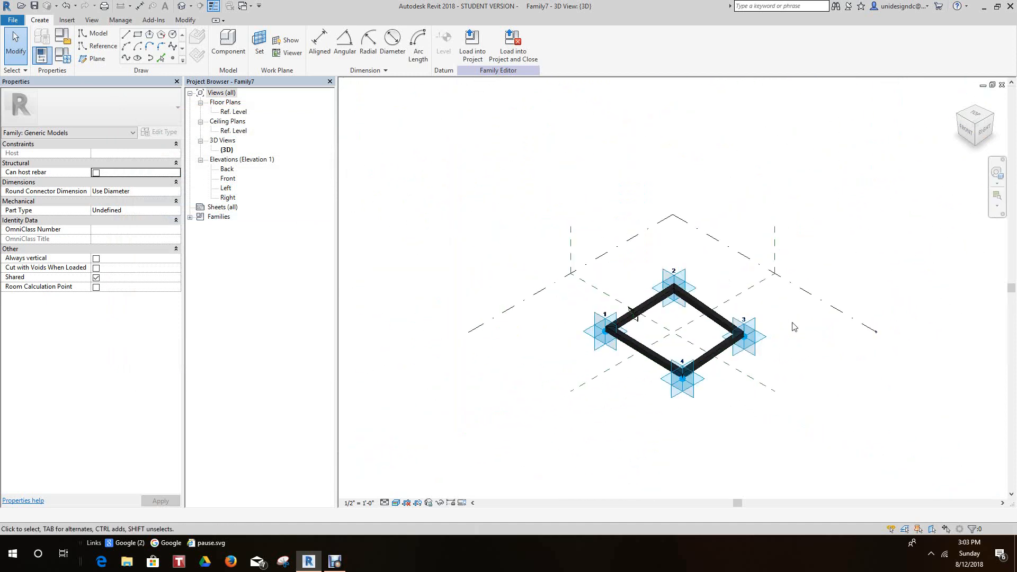
pyautogui.scroll(2, 773, 349)
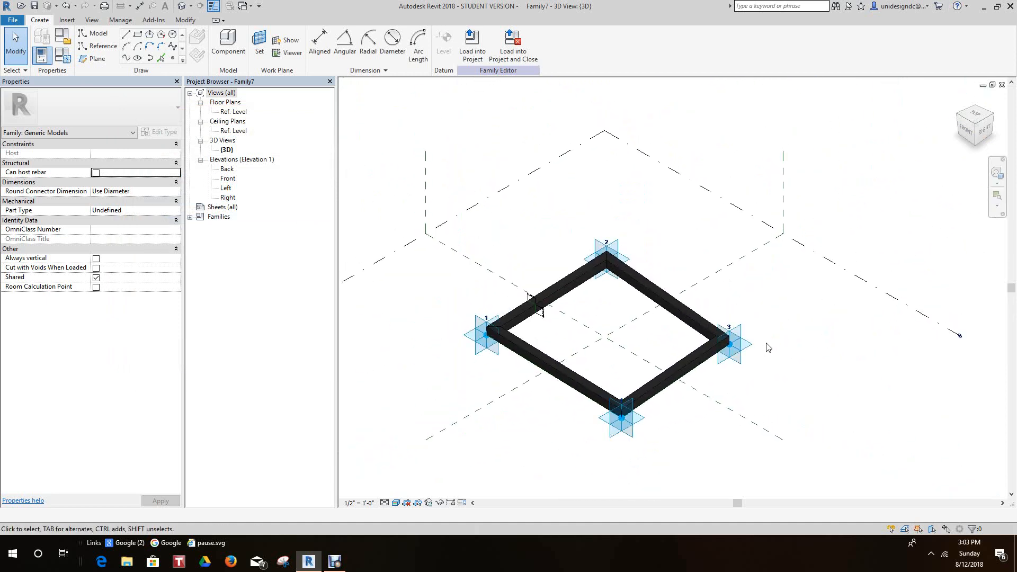
pyautogui.scroll(6, 562, 302)
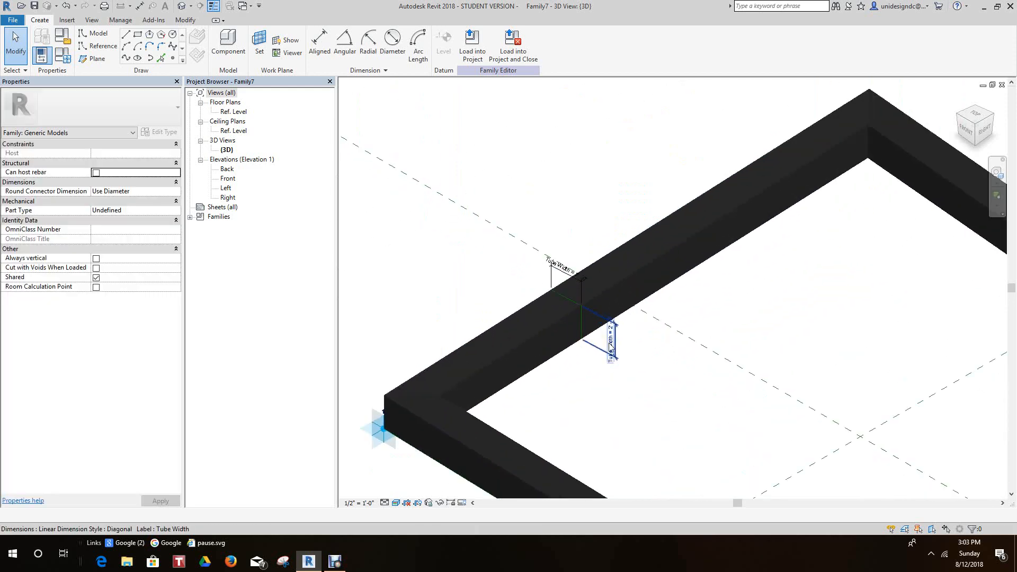
pyautogui.scroll(1, 649, 362)
pyautogui.scroll(-6, 649, 362)
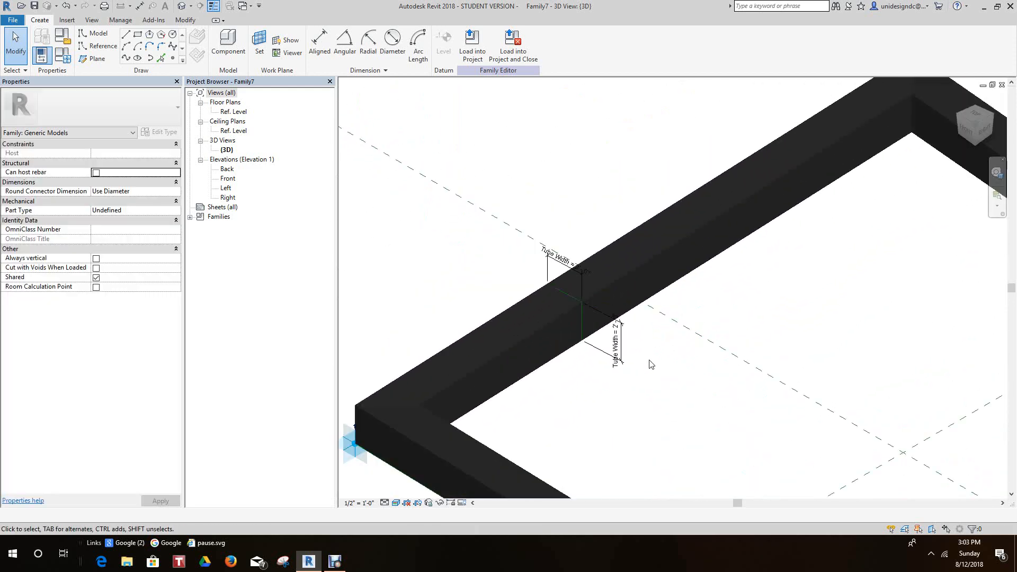
pyautogui.scroll(-3, 687, 387)
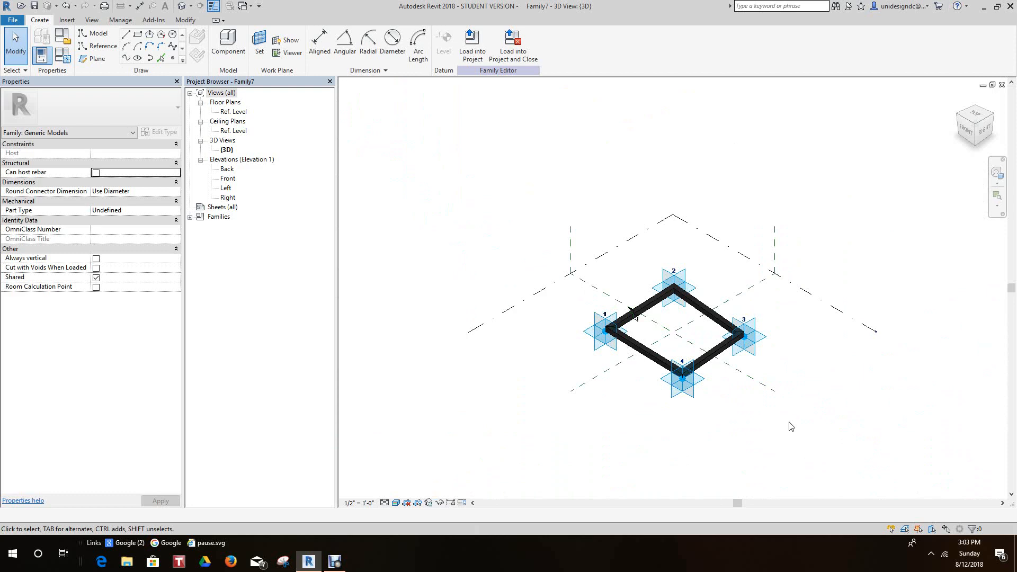
# Create a new project from the Construction Template and tile its Level 1 plan beside the family's 3D view
pyautogui.click(13, 22)
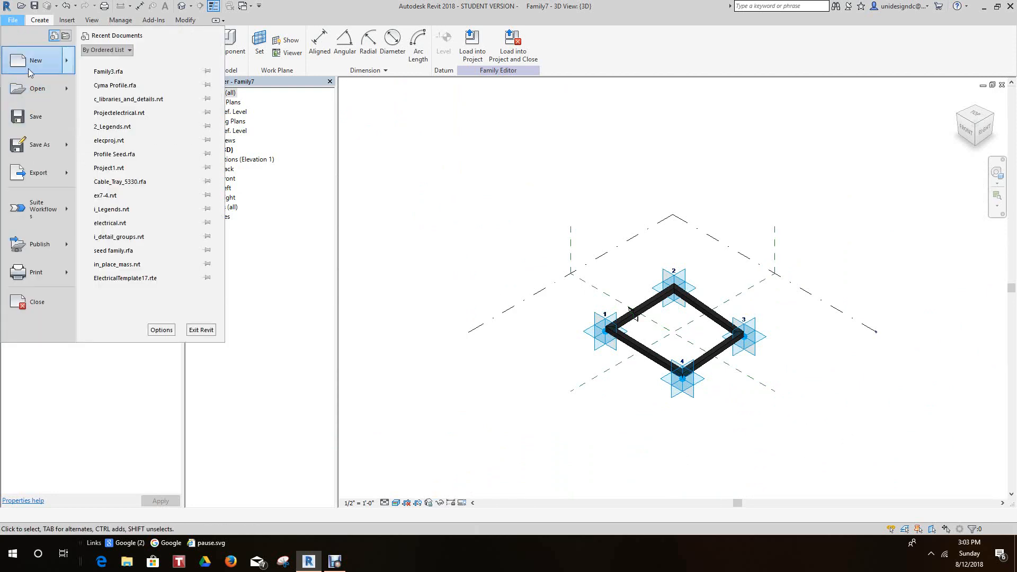
pyautogui.moveTo(30, 66)
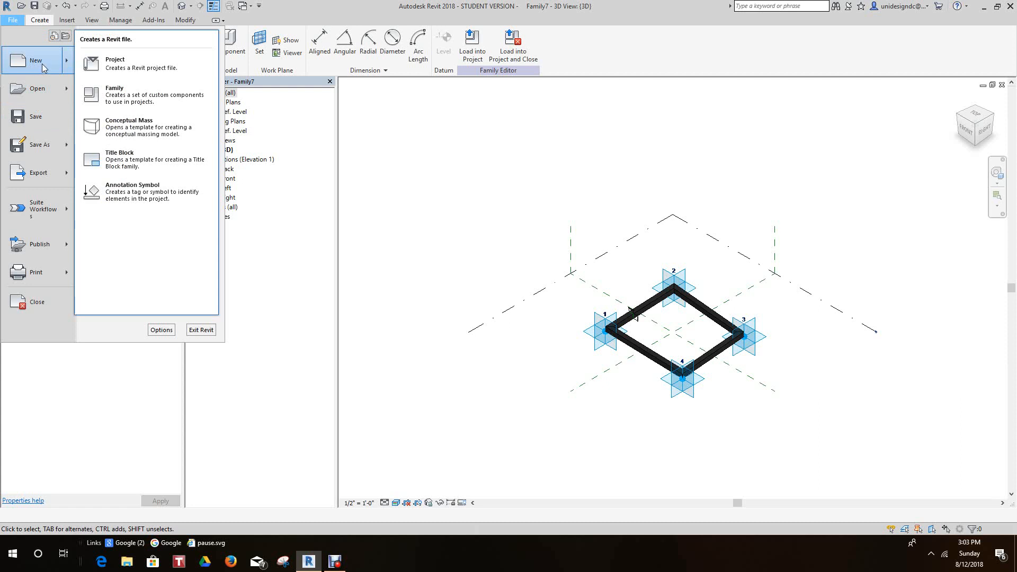
pyautogui.click(134, 70)
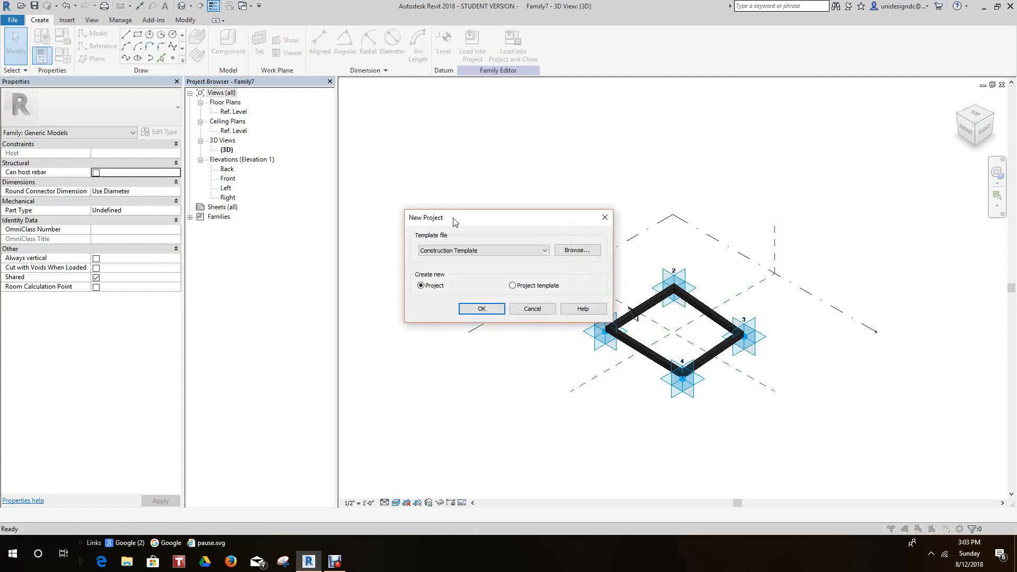
pyautogui.click(481, 308)
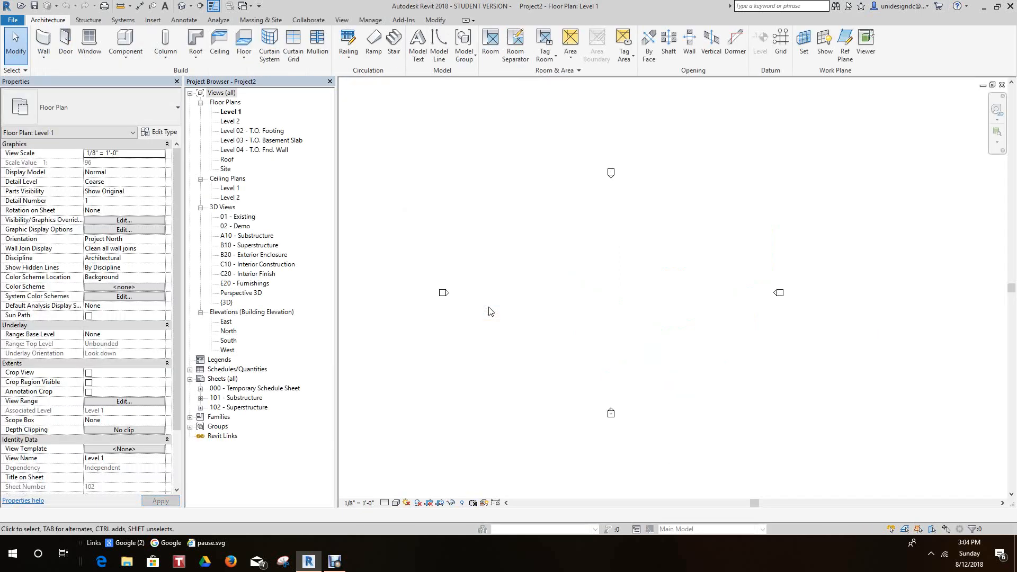
pyautogui.press('w')
pyautogui.press('t')
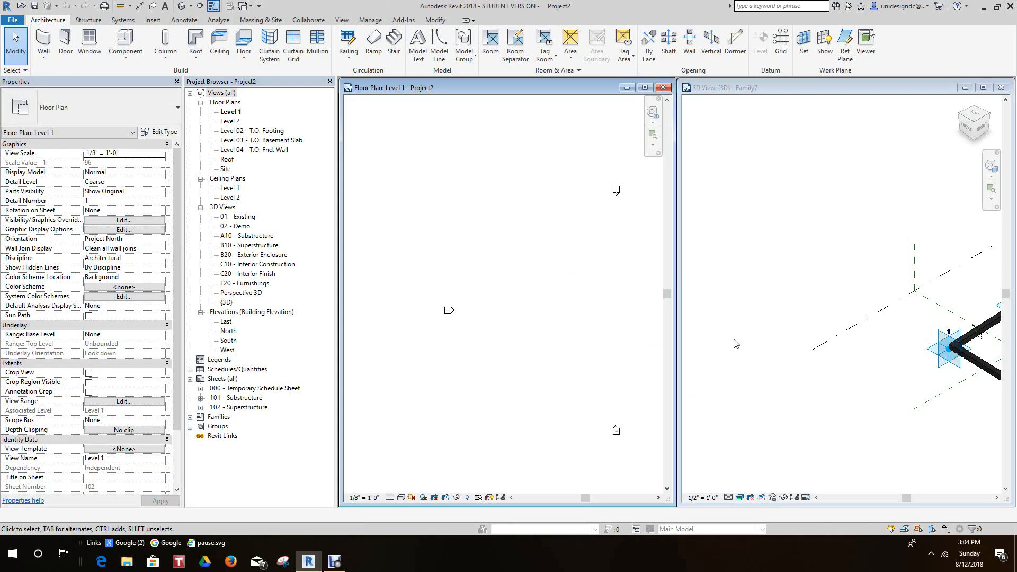
# Load the adaptive tube frame family into the new project
pyautogui.click(797, 318)
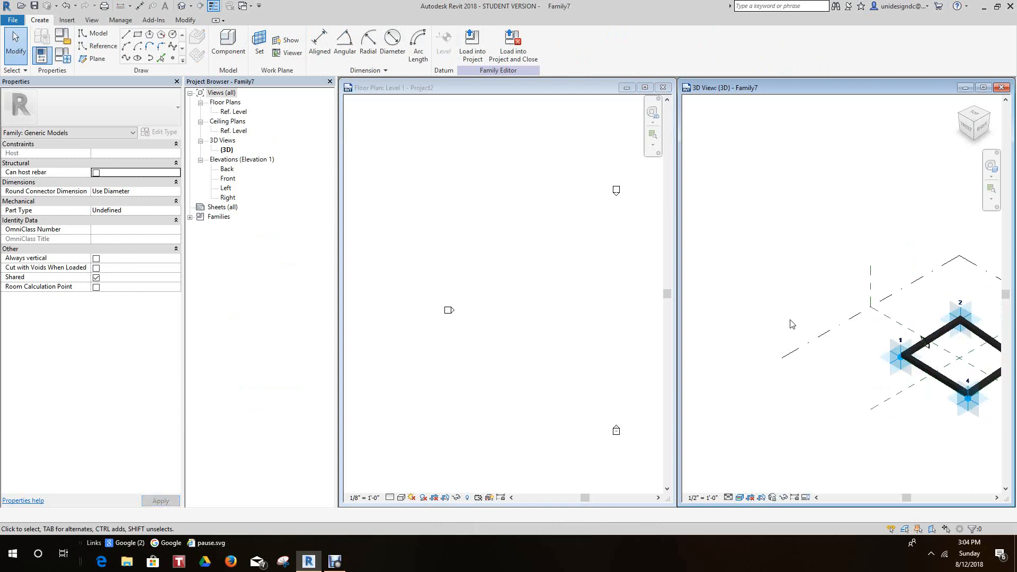
pyautogui.scroll(-1, 791, 322)
pyautogui.moveTo(808, 332); pyautogui.dragTo(781, 339, button='middle')
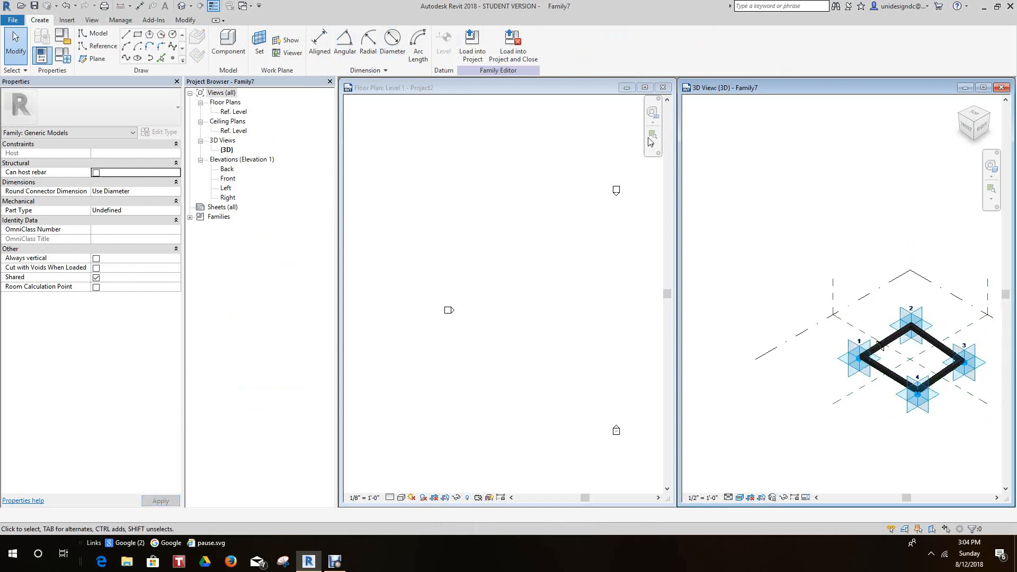
pyautogui.click(473, 45)
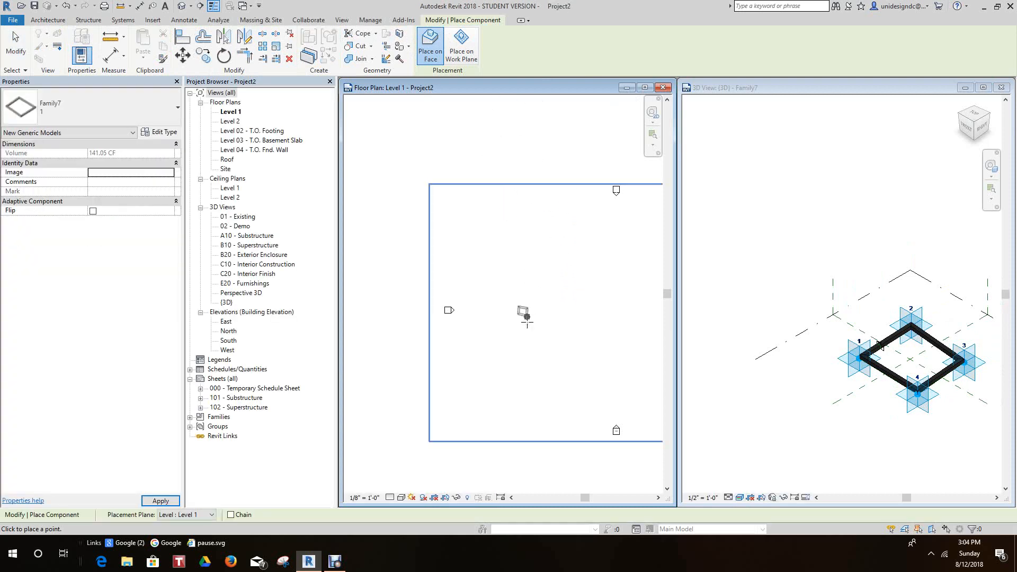
# Place one type 1 tube frame in the Level 1 plan by its four adaptive points, forming a rough quadrilateral between the elevation markers
pyautogui.scroll(2, 527, 320)
pyautogui.click(528, 304)
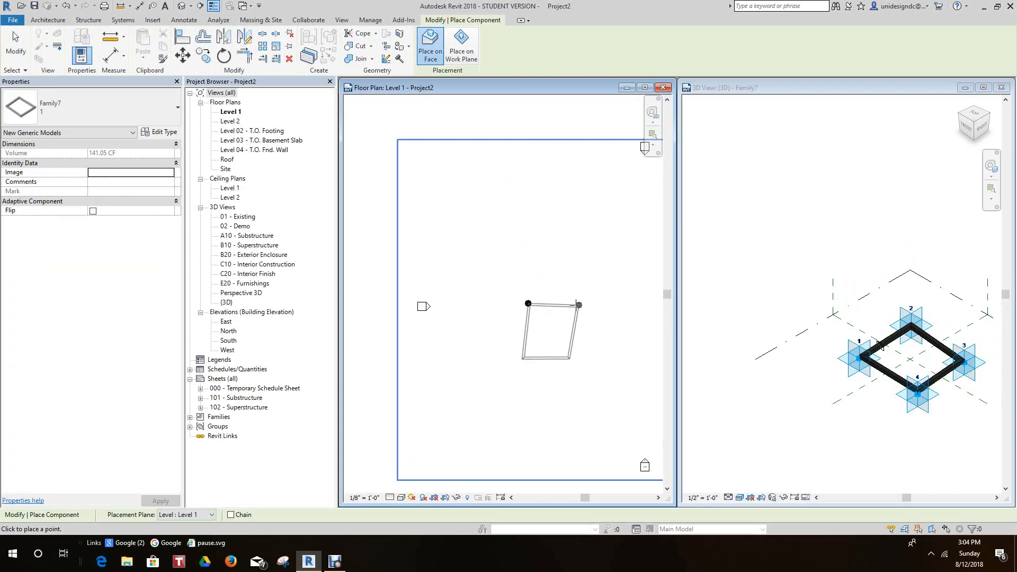
pyautogui.click(570, 302)
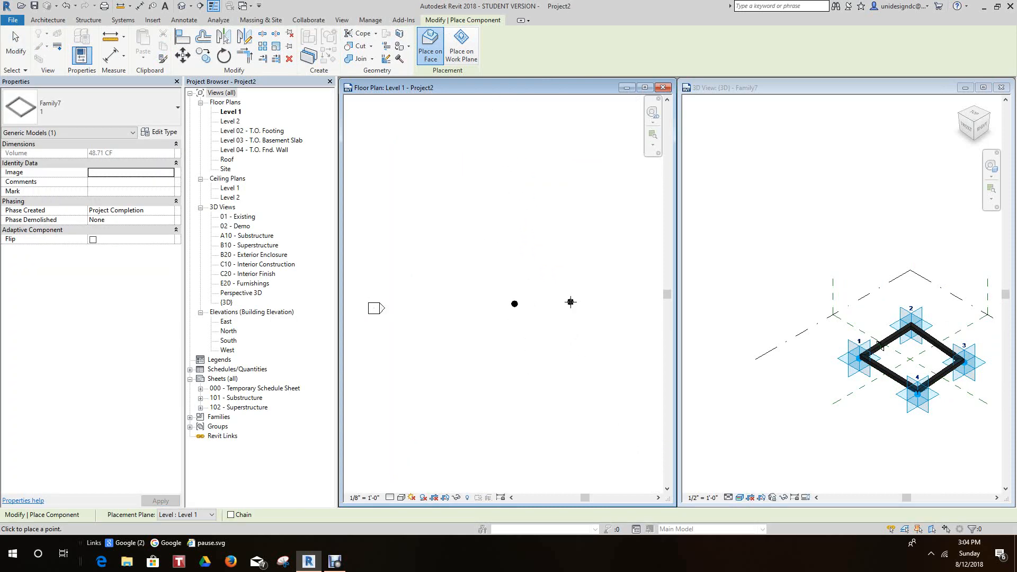
pyautogui.moveTo(575, 310); pyautogui.dragTo(545, 315, button='middle')
pyautogui.press('Escape')
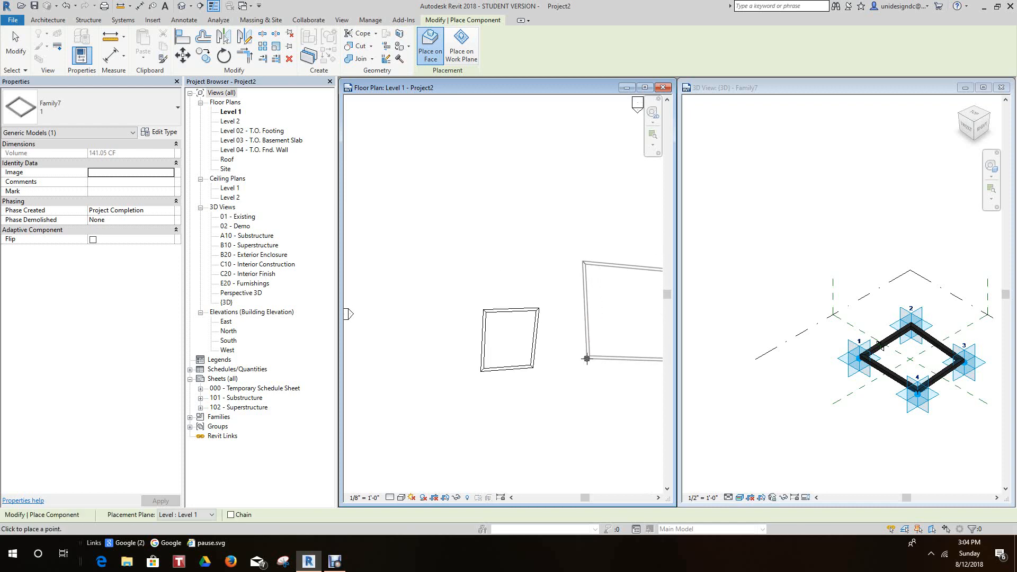
pyautogui.press('Escape')
# Select the placed tube frame in the Level 1 plan and inspect its adaptive points and type
pyautogui.click(533, 369)
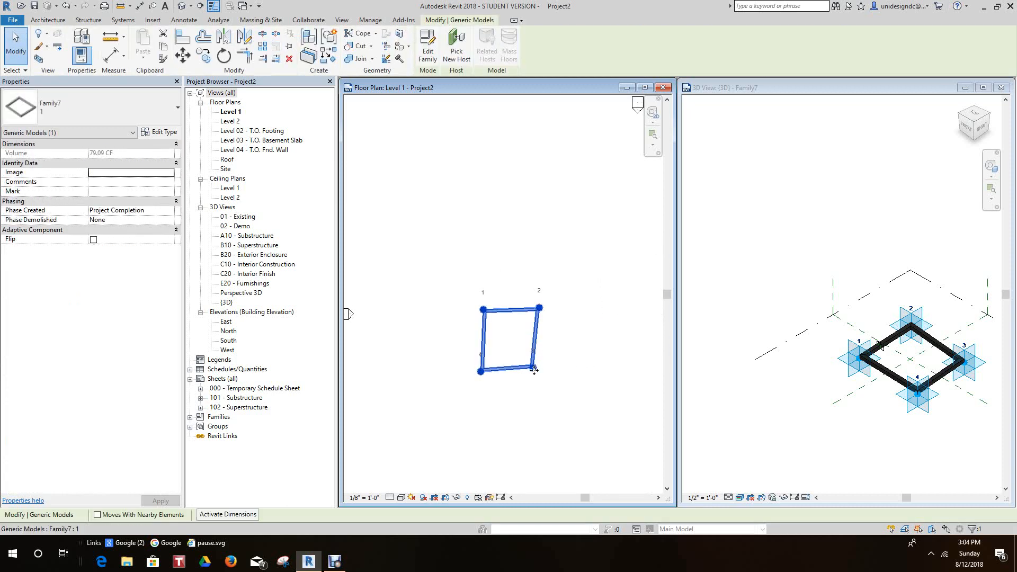
pyautogui.click(576, 380)
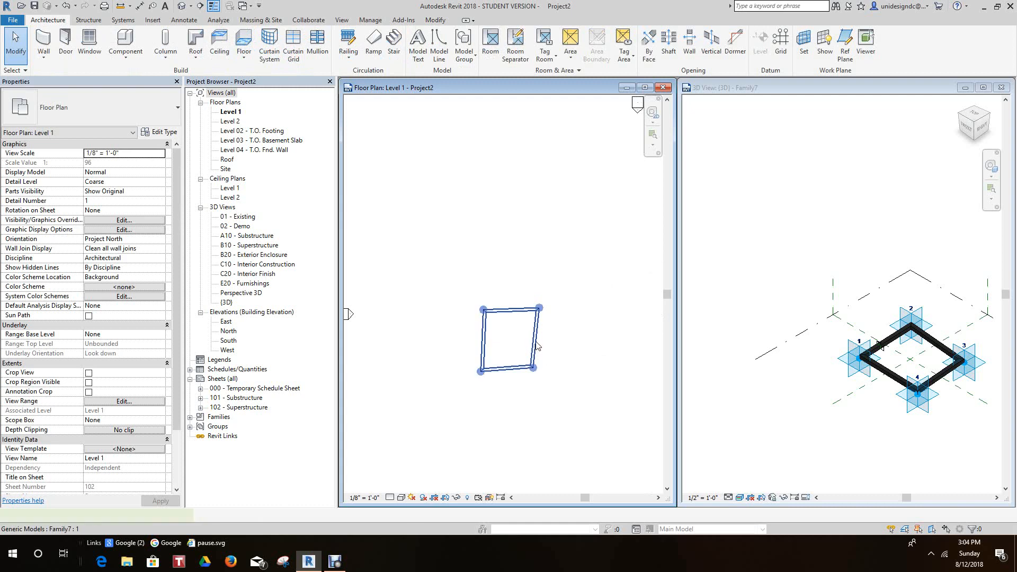
pyautogui.click(537, 345)
pyautogui.moveTo(540, 307); pyautogui.dragTo(565, 295)
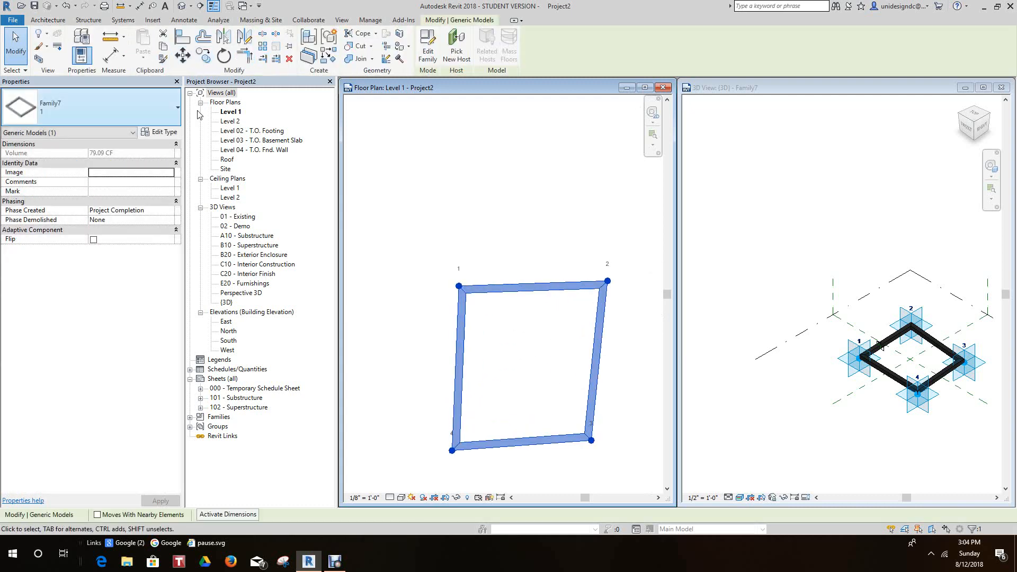
pyautogui.click(473, 256)
pyautogui.click(500, 291)
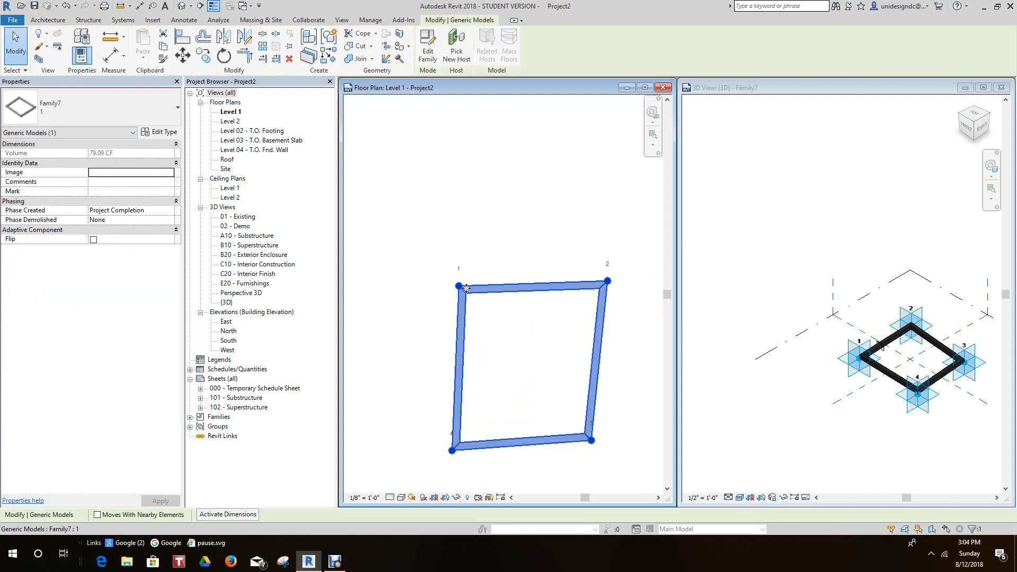
pyautogui.scroll(-2, 399, 227)
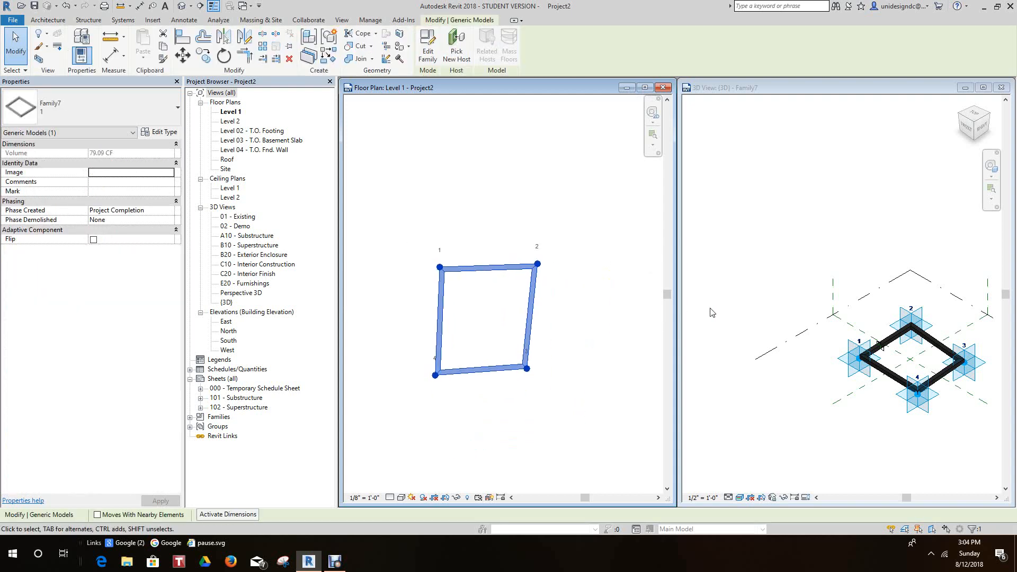
# Return to the project's Level 1 plan and open the project's default 3D view
pyautogui.click(747, 325)
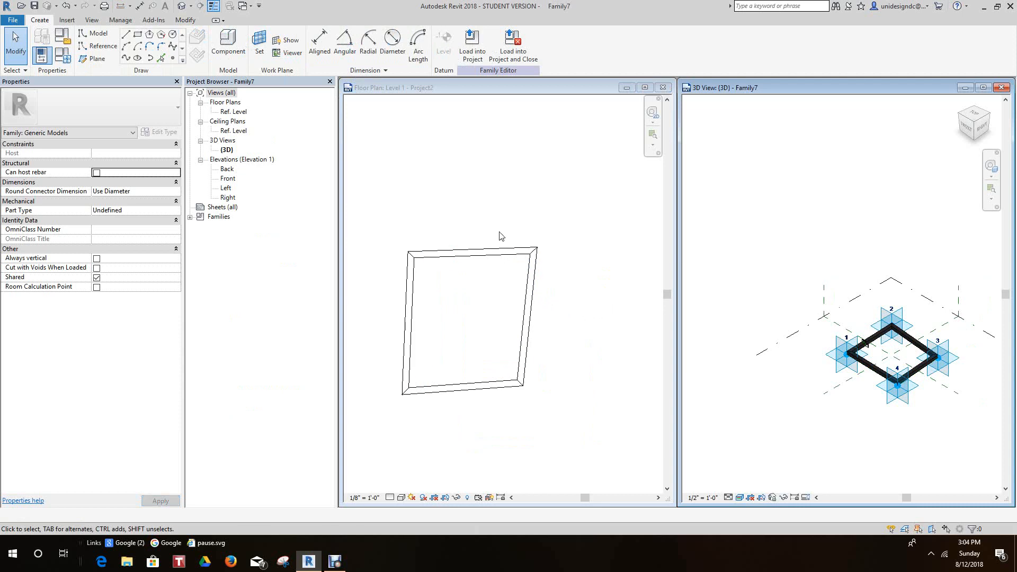
pyautogui.scroll(-1, 508, 217)
pyautogui.click(517, 200)
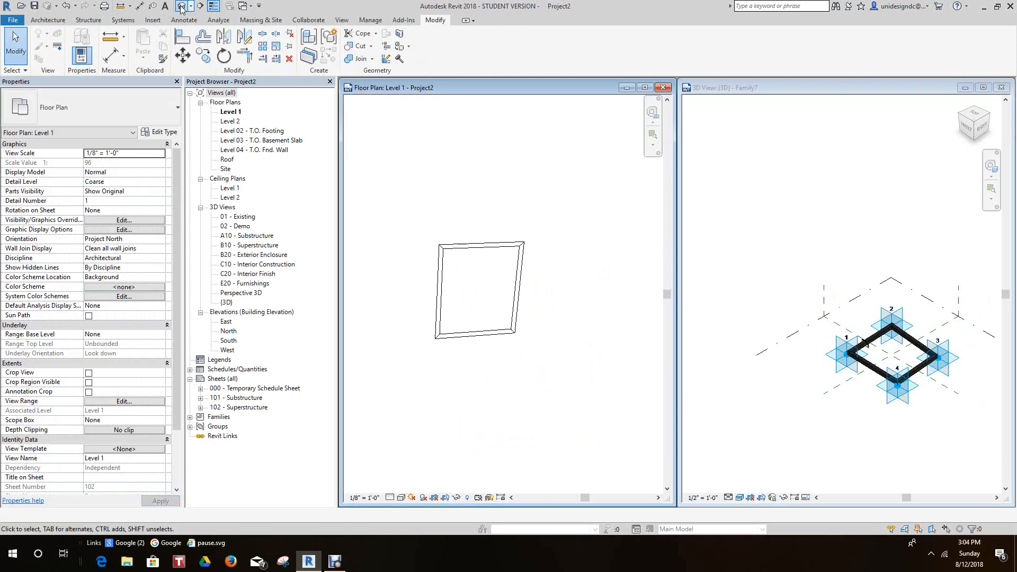
pyautogui.click(181, 7)
# Change the placed tube frame's type from 1 to 2 through its type properties
pyautogui.click(612, 380)
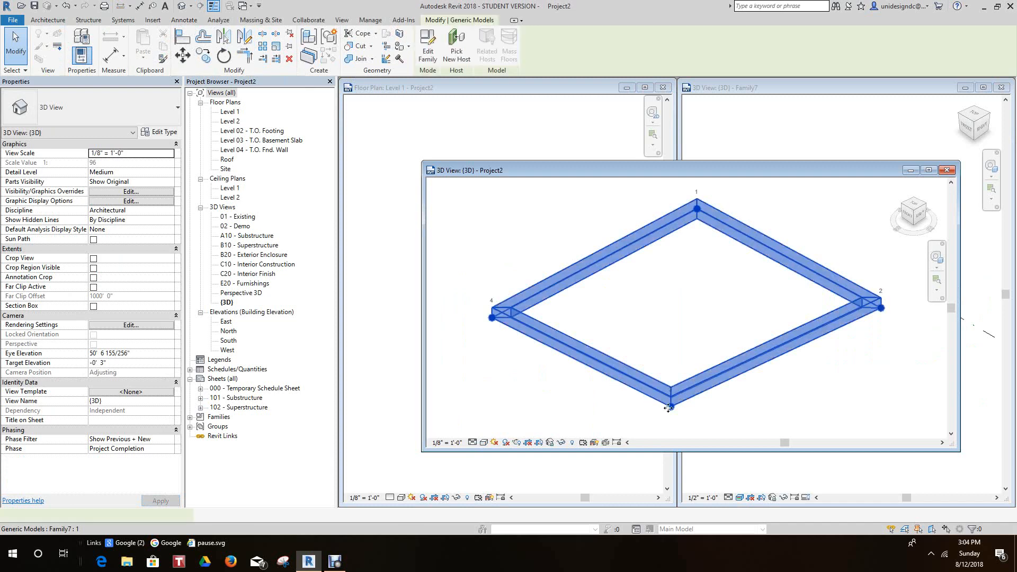
pyautogui.moveTo(672, 416); pyautogui.dragTo(673, 417)
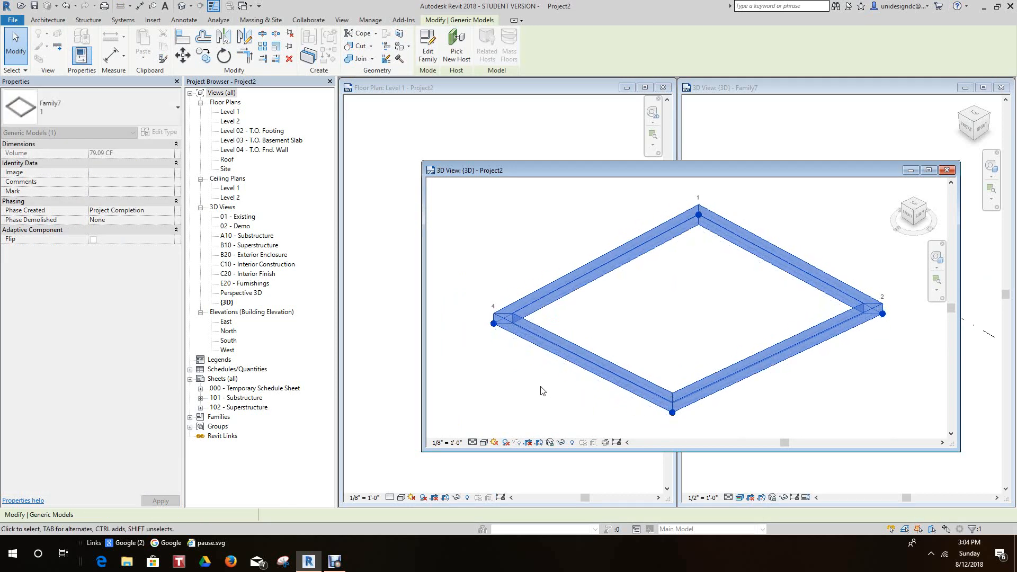
pyautogui.scroll(3, 482, 320)
pyautogui.scroll(-1, 487, 260)
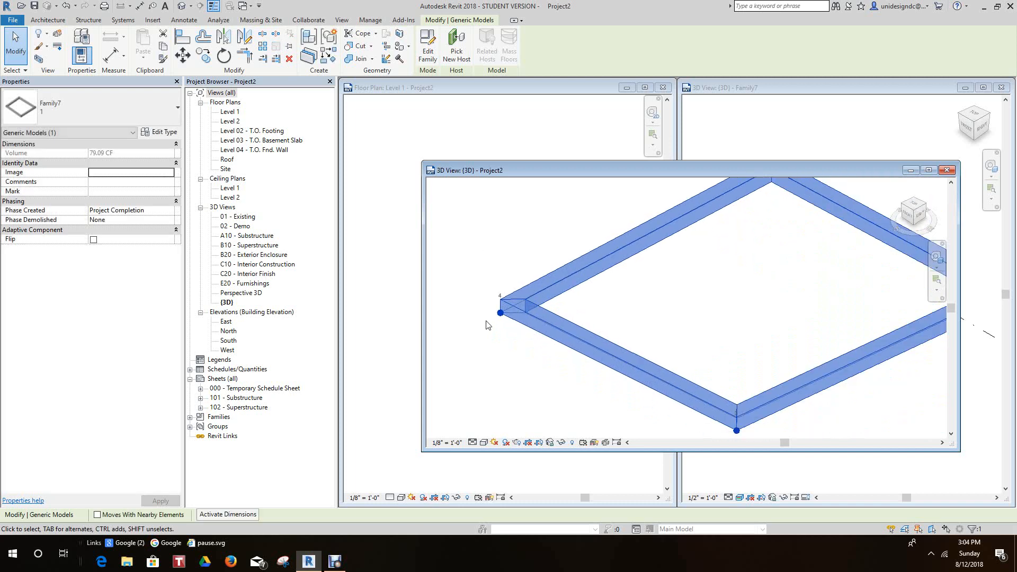
pyautogui.click(498, 343)
pyautogui.click(531, 329)
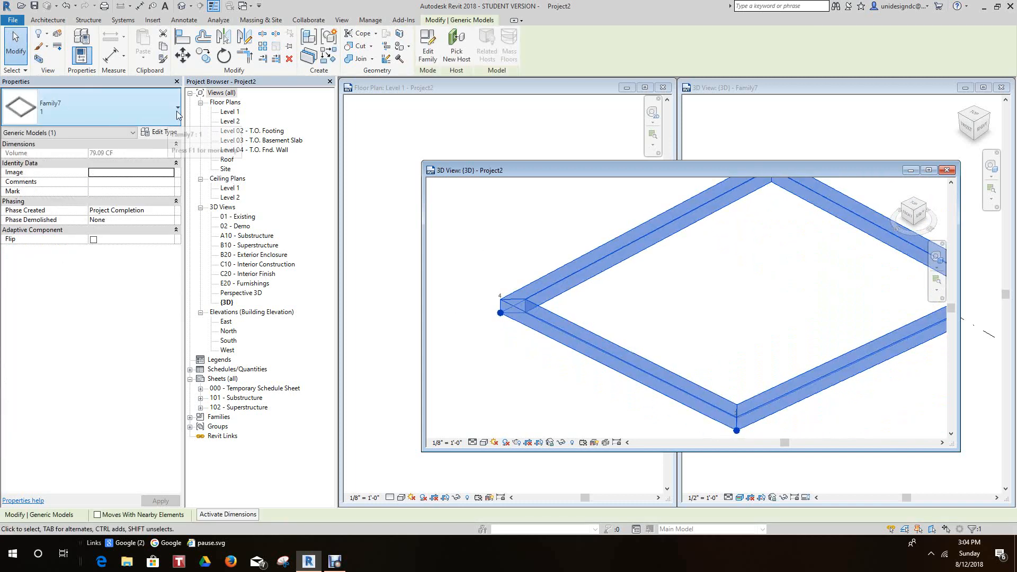
pyautogui.click(165, 133)
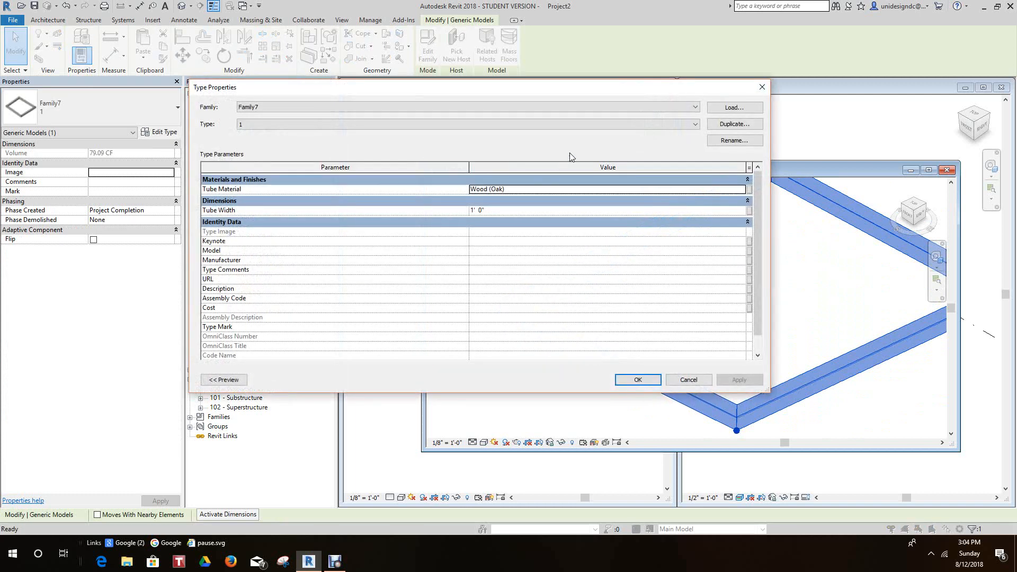
pyautogui.click(695, 125)
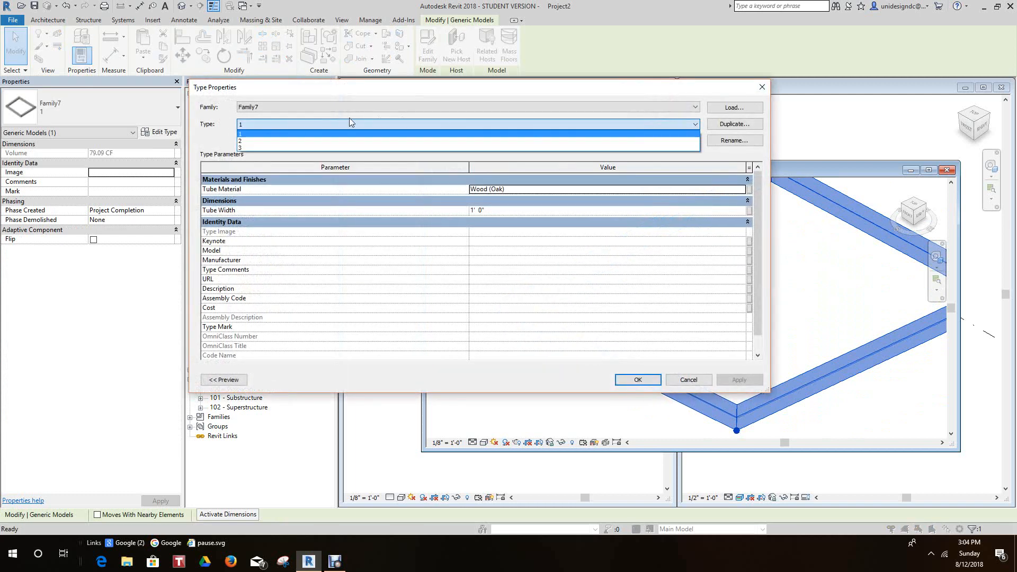
pyautogui.click(267, 142)
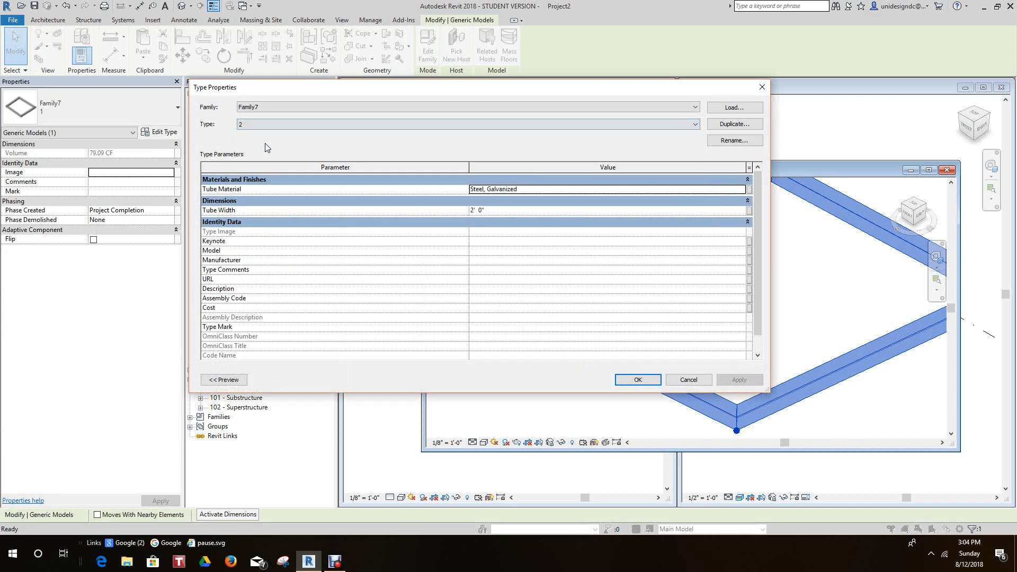
pyautogui.click(638, 380)
pyautogui.click(599, 396)
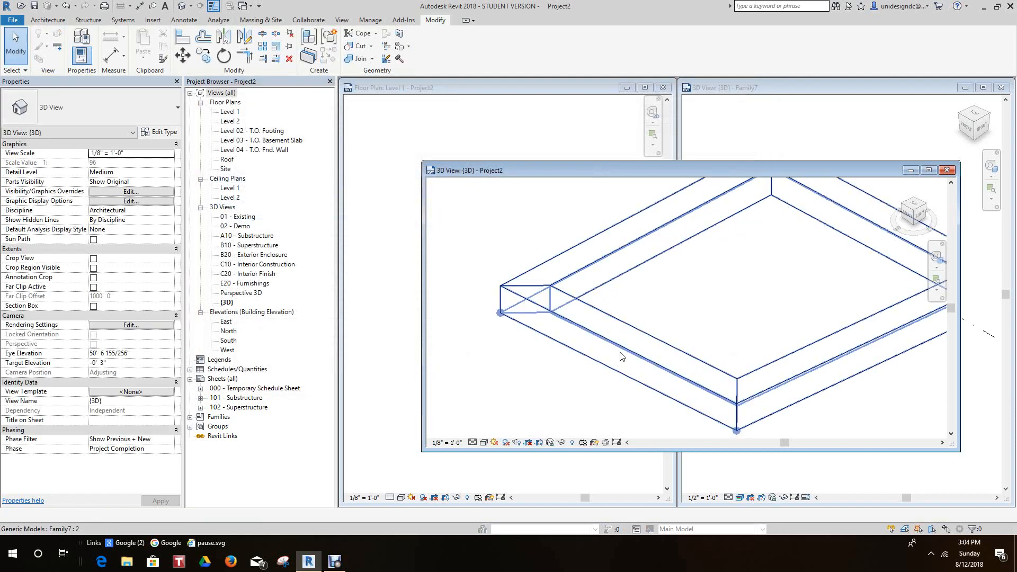
# Set the project's 3D view to the Realistic visual style and look over the frame's material
pyautogui.scroll(-2, 622, 356)
pyautogui.click(483, 443)
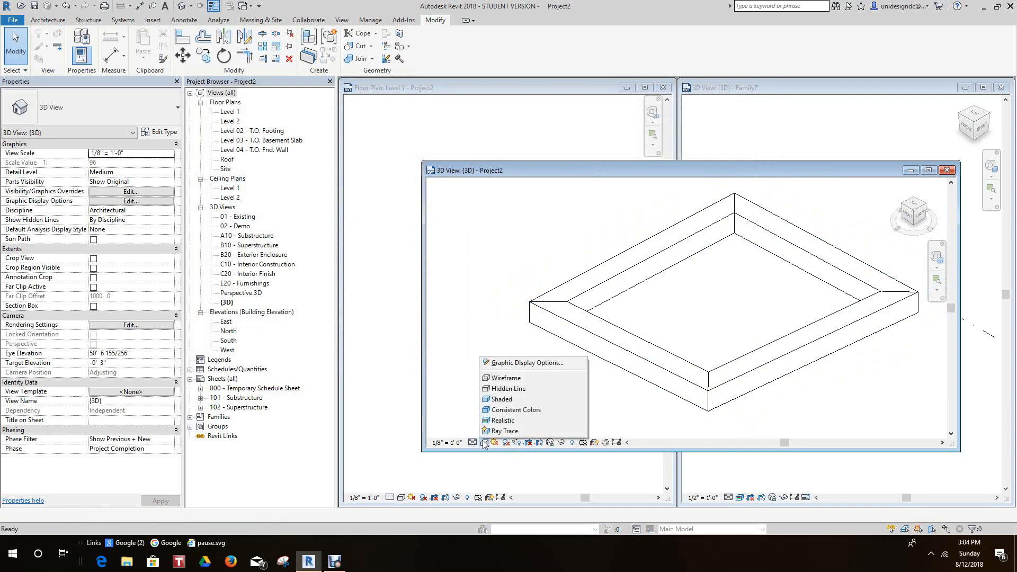
pyautogui.click(500, 421)
pyautogui.scroll(-2, 589, 338)
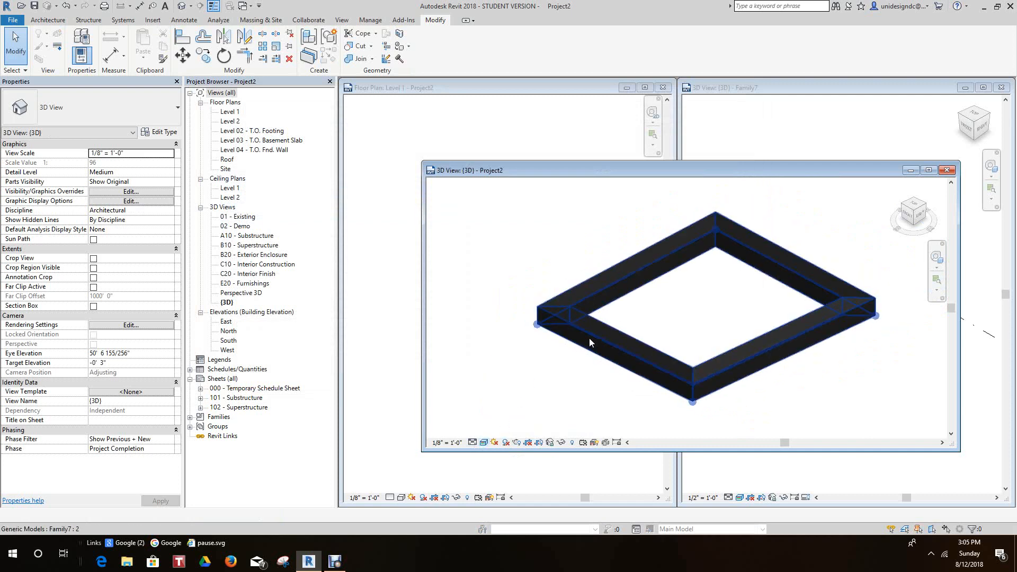
pyautogui.scroll(3, 611, 333)
pyautogui.scroll(-2, 618, 330)
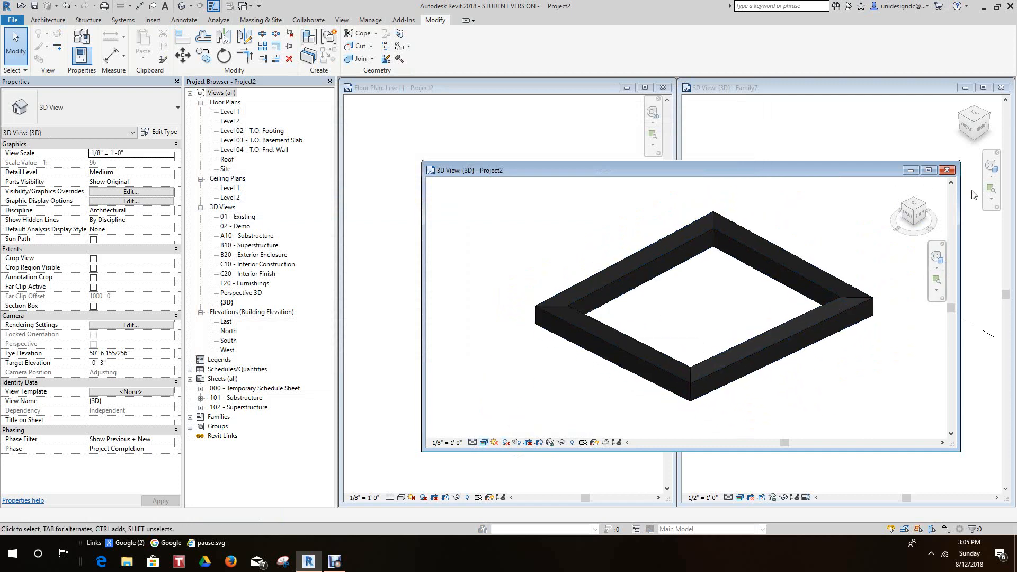
# Close the project's 3D view and bring the tube frame into view in the family's 3D view
pyautogui.click(948, 170)
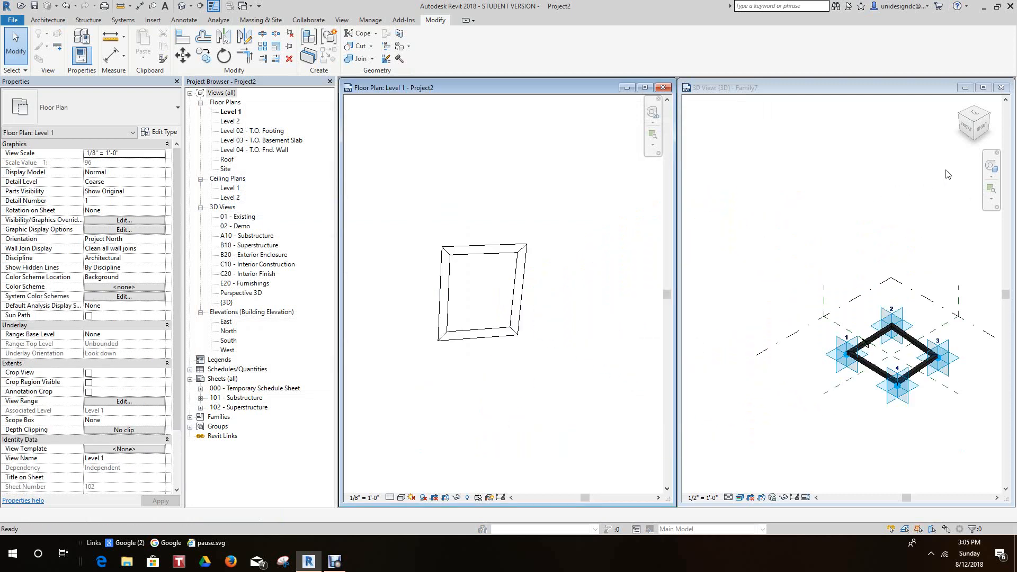
pyautogui.click(849, 250)
pyautogui.scroll(3, 842, 242)
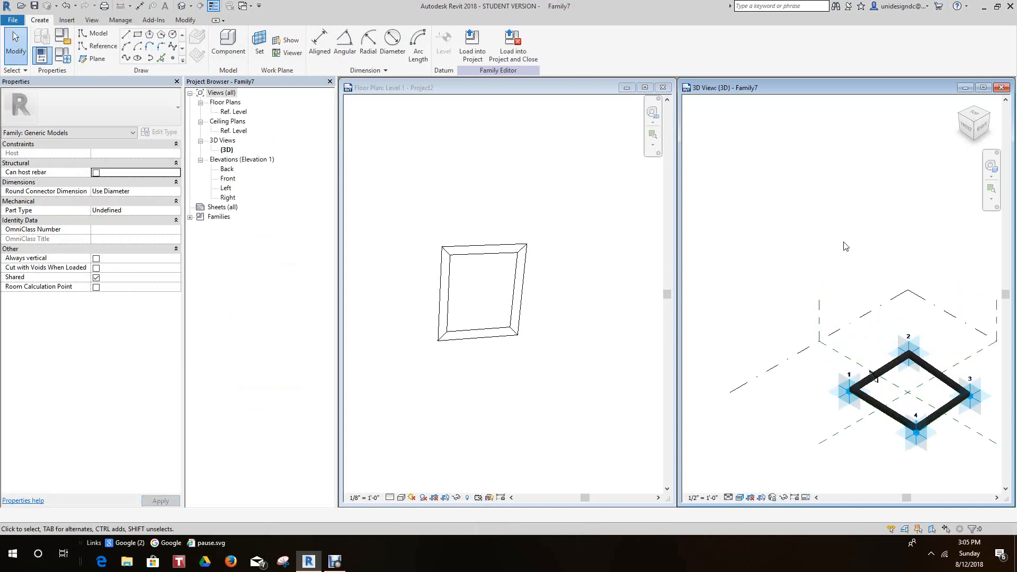
pyautogui.moveTo(848, 241); pyautogui.dragTo(744, 109, button='middle')
pyautogui.scroll(3, 812, 213)
pyautogui.moveTo(825, 212); pyautogui.dragTo(846, 200, button='middle')
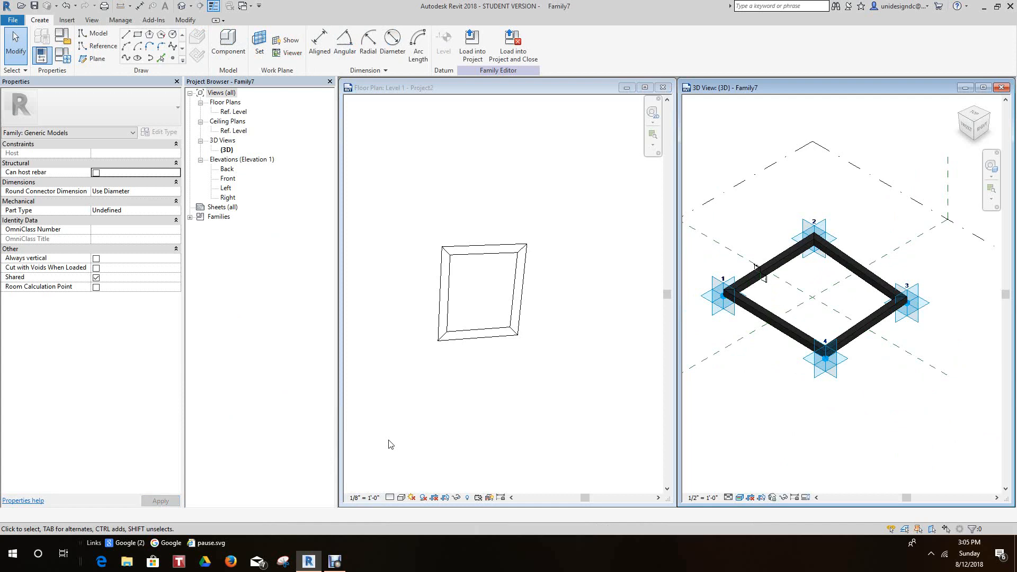
pyautogui.click(336, 562)
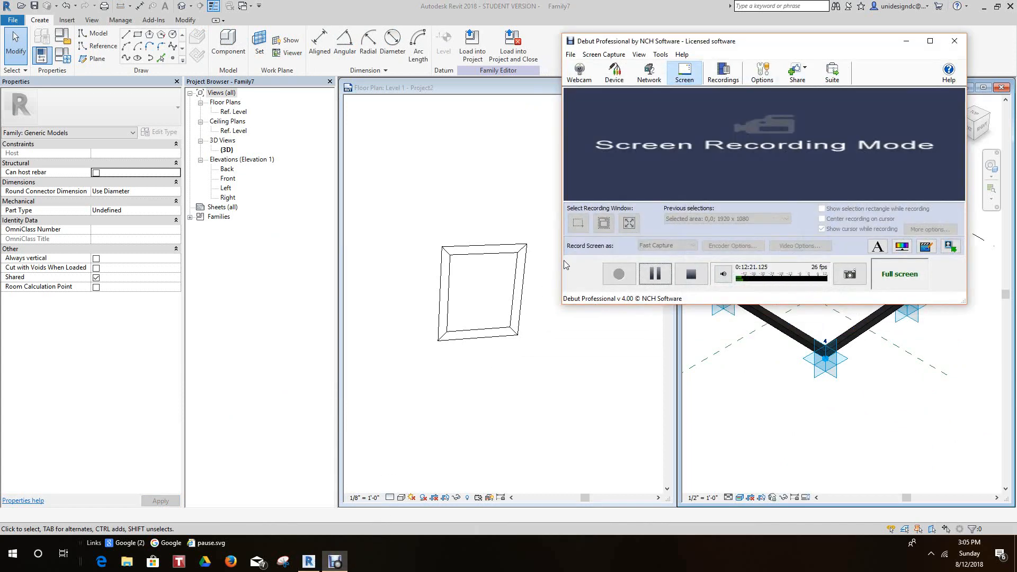